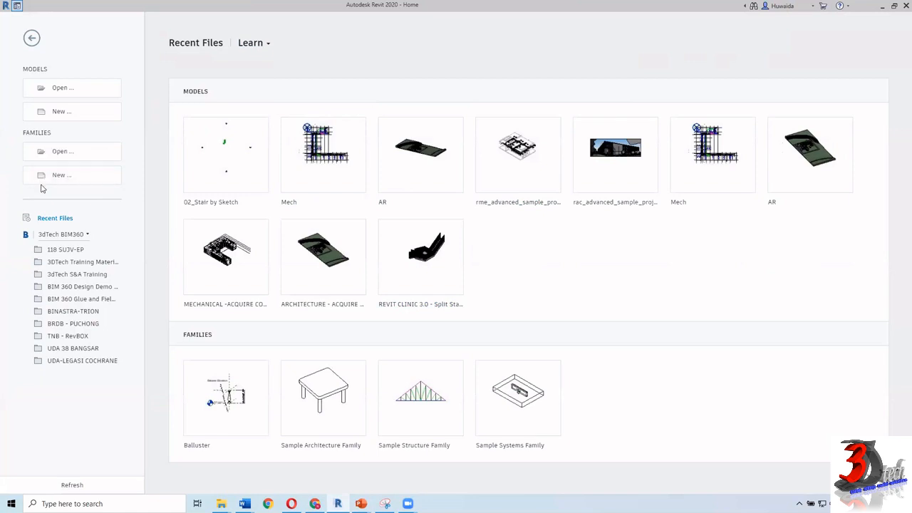
# Step: Create a new family from the Metric Baluster.rft template
pyautogui.click(84, 185)
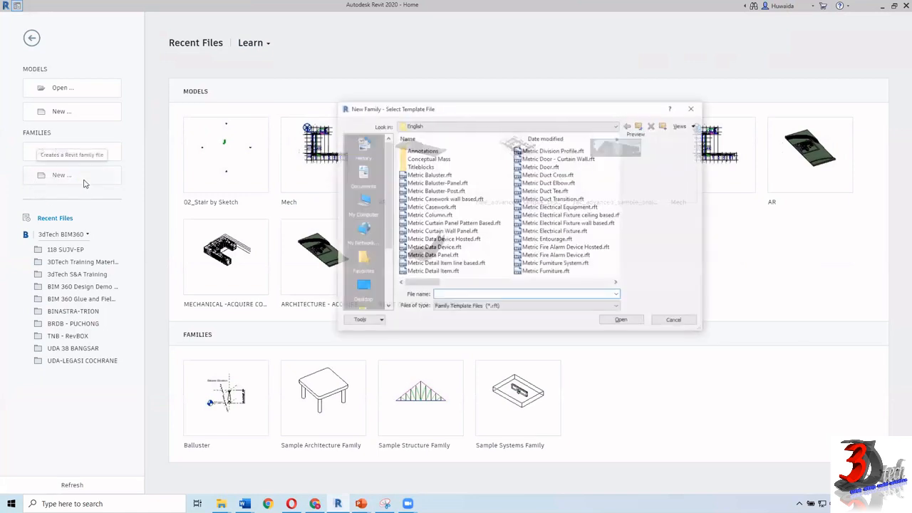
pyautogui.moveTo(454, 111); pyautogui.dragTo(427, 104)
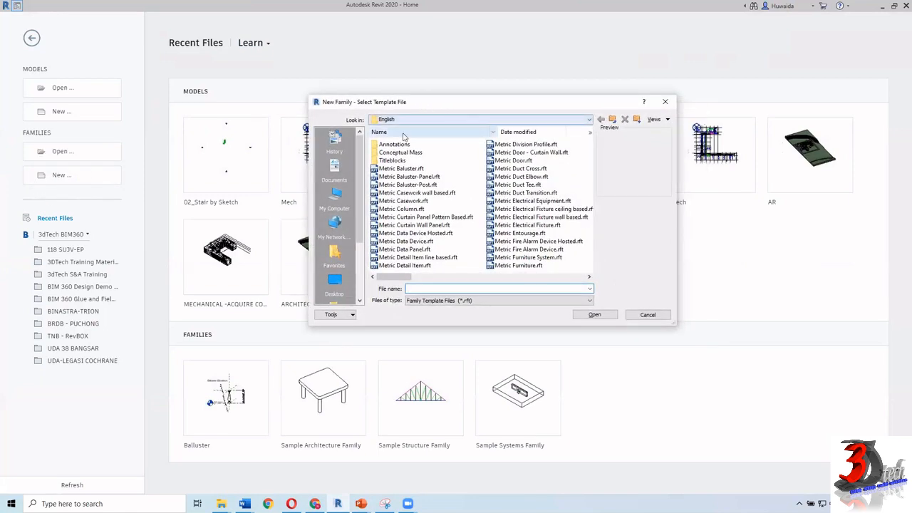
pyautogui.click(428, 169)
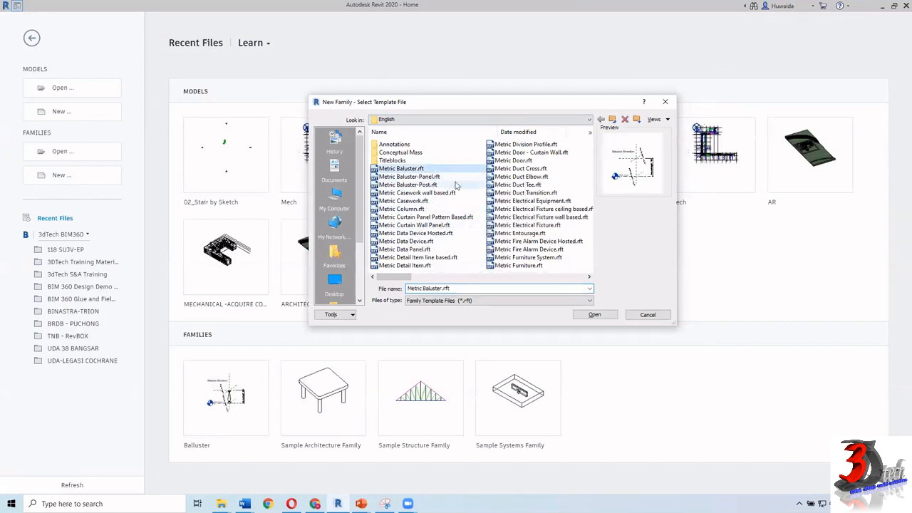
pyautogui.click(596, 316)
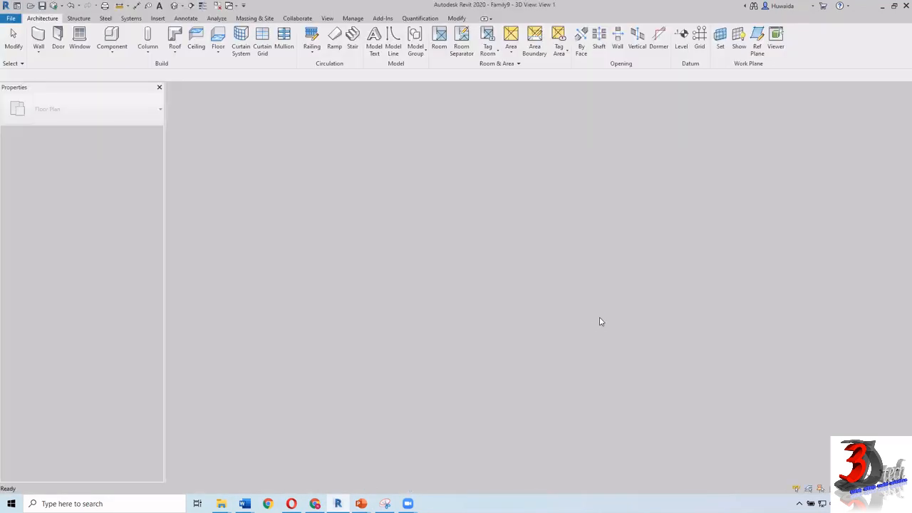
pyautogui.scroll(3, 677, 317)
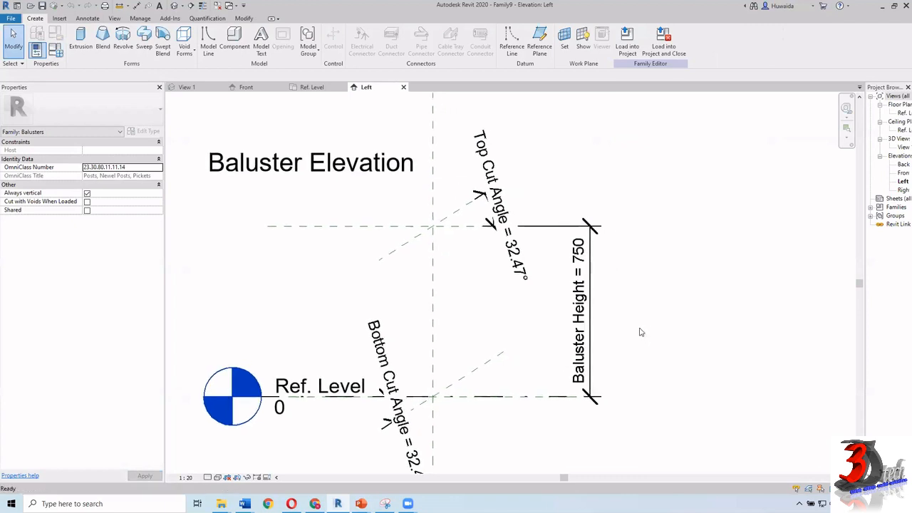
pyautogui.scroll(-2, 604, 264)
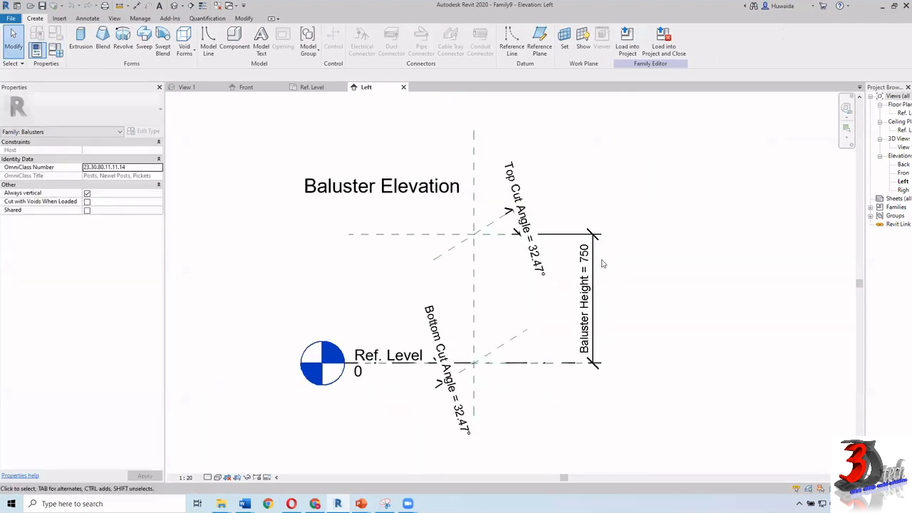
pyautogui.moveTo(632, 278); pyautogui.dragTo(617, 287, button='middle')
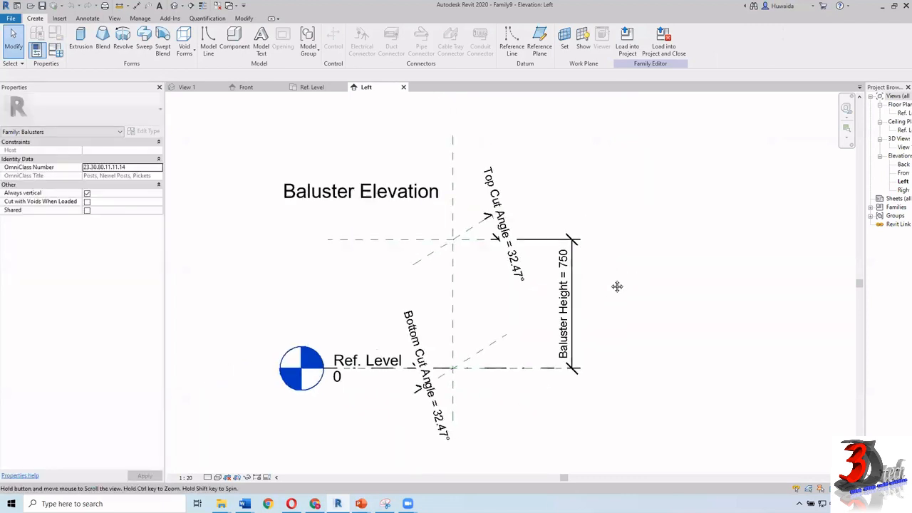
pyautogui.click(572, 306)
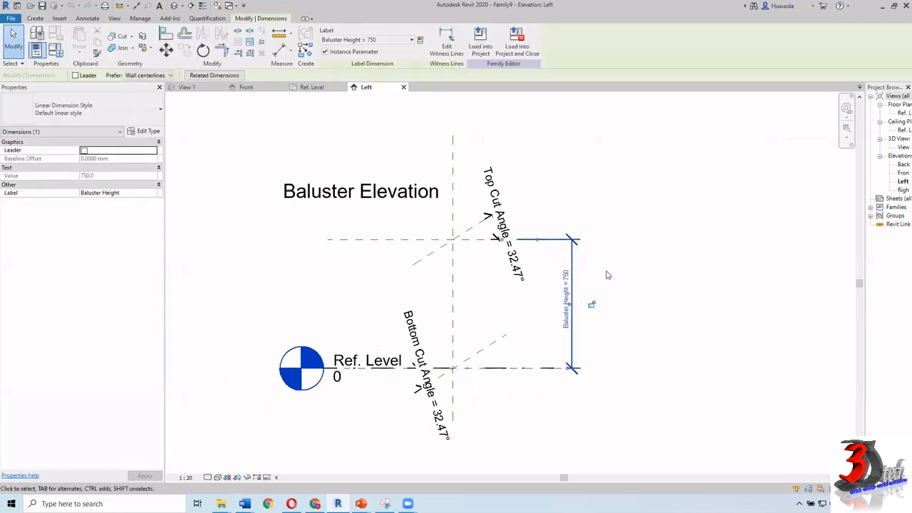
pyautogui.click(561, 278)
pyautogui.click(569, 295)
pyautogui.scroll(3, 568, 296)
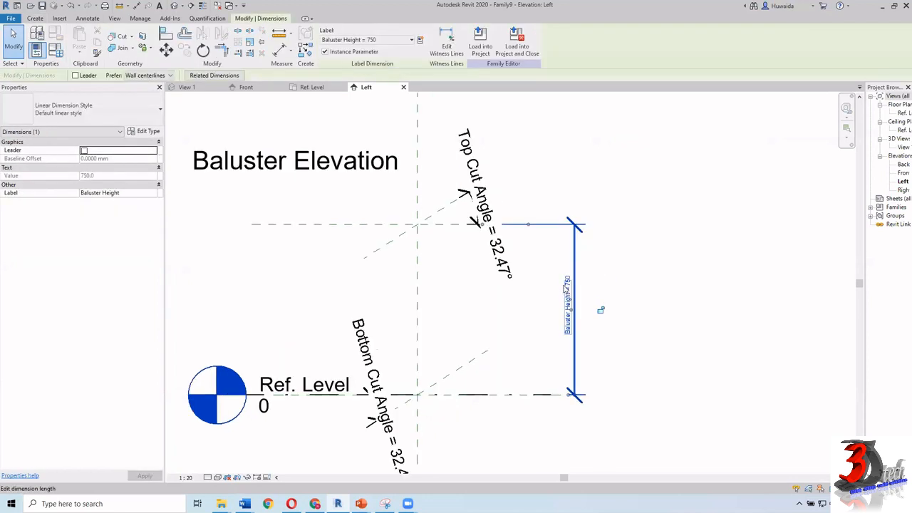
pyautogui.press('Escape')
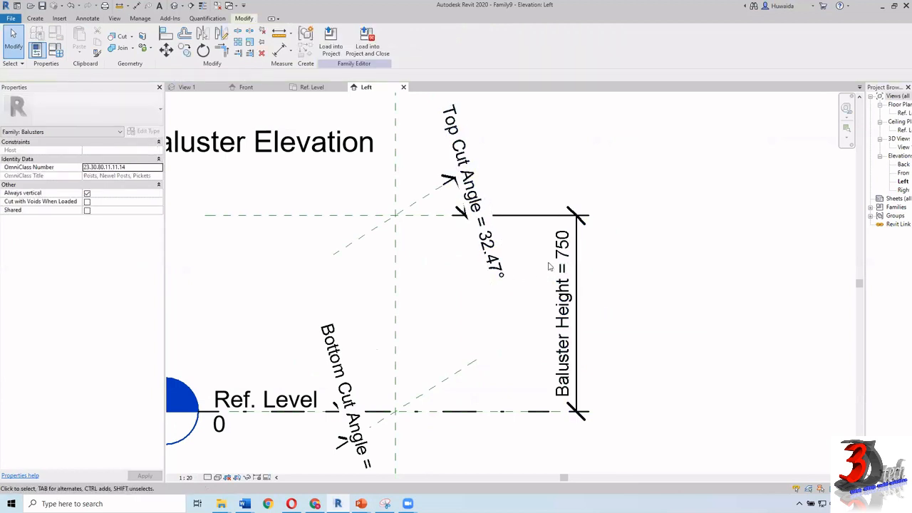
# Step: Set the Baluster Height parameter to 600 in the family types and apply it
pyautogui.click(54, 56)
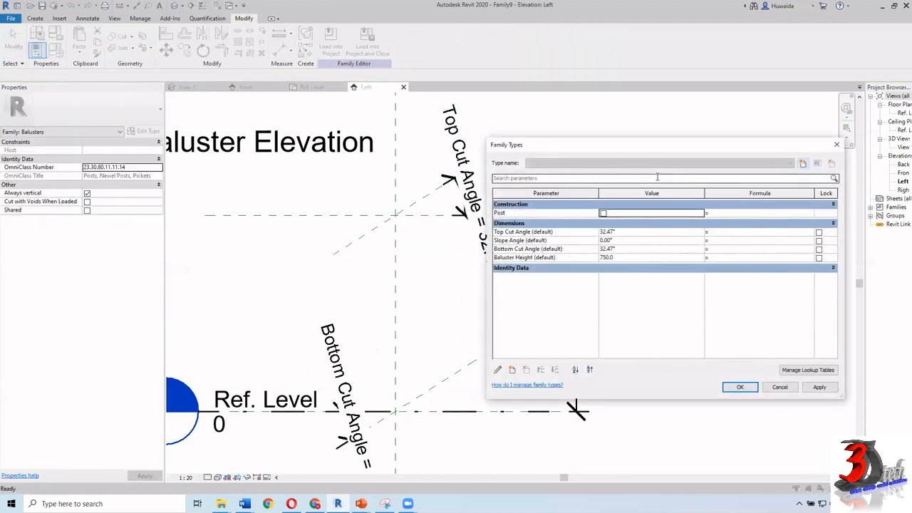
pyautogui.click(613, 258)
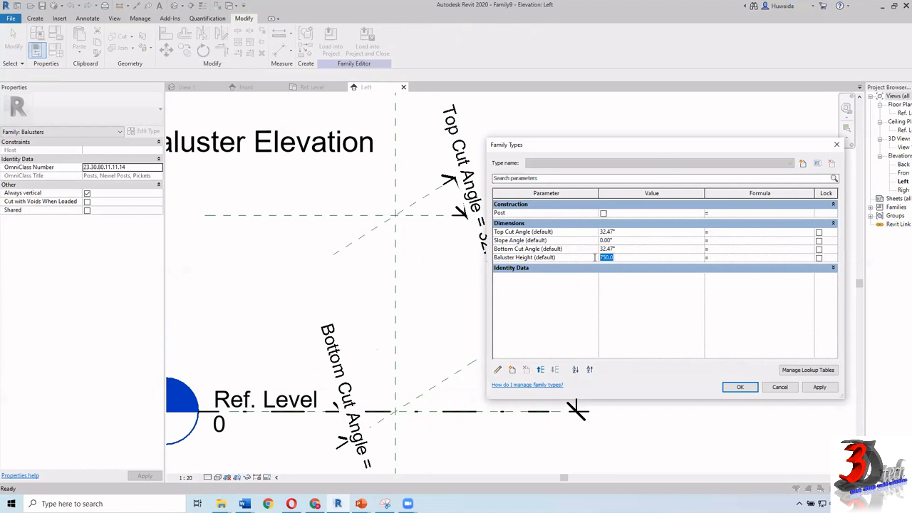
pyautogui.write('600')
pyautogui.click(820, 387)
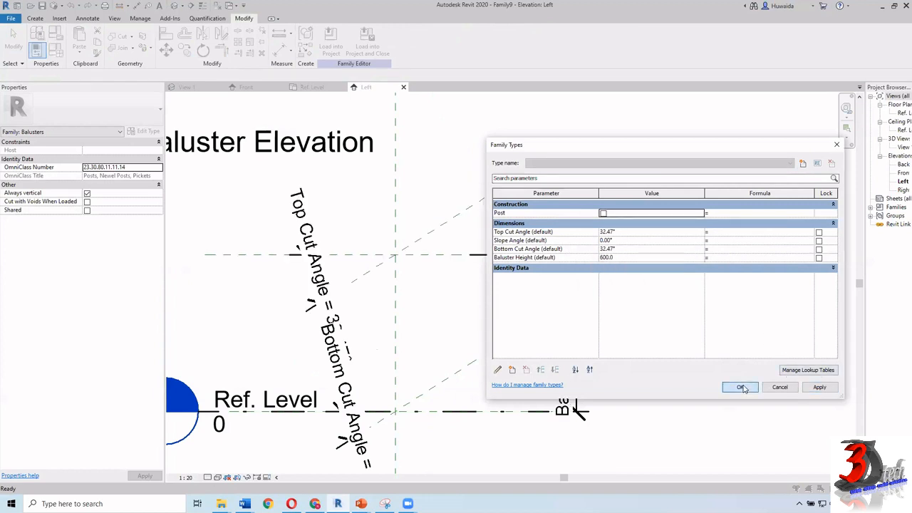
pyautogui.click(742, 387)
# Step: Turn on thin line display for the baluster elevation
pyautogui.scroll(-2, 451, 292)
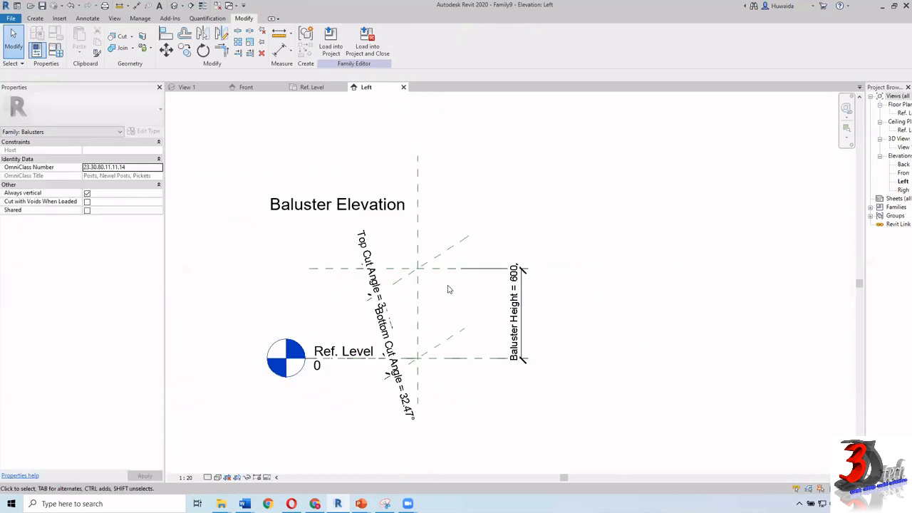
pyautogui.scroll(5, 449, 289)
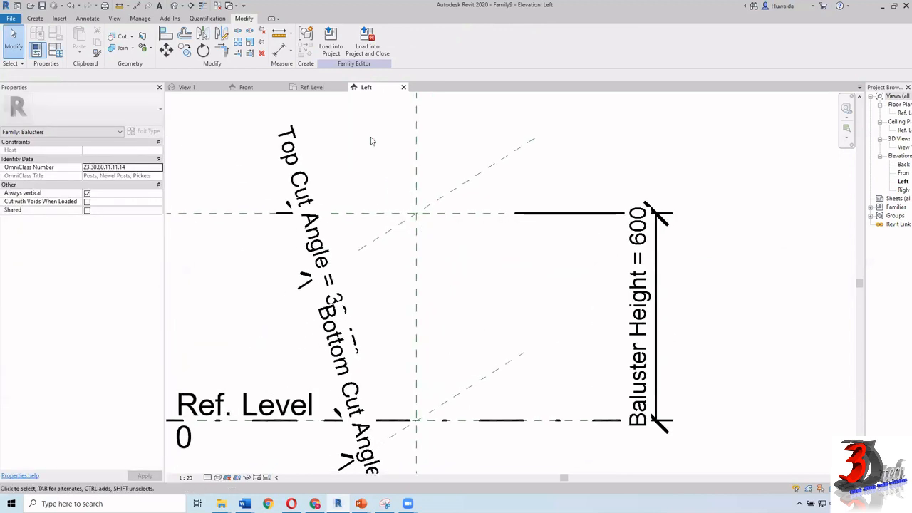
pyautogui.click(202, 6)
pyautogui.press('Escape')
pyautogui.press('Escape')
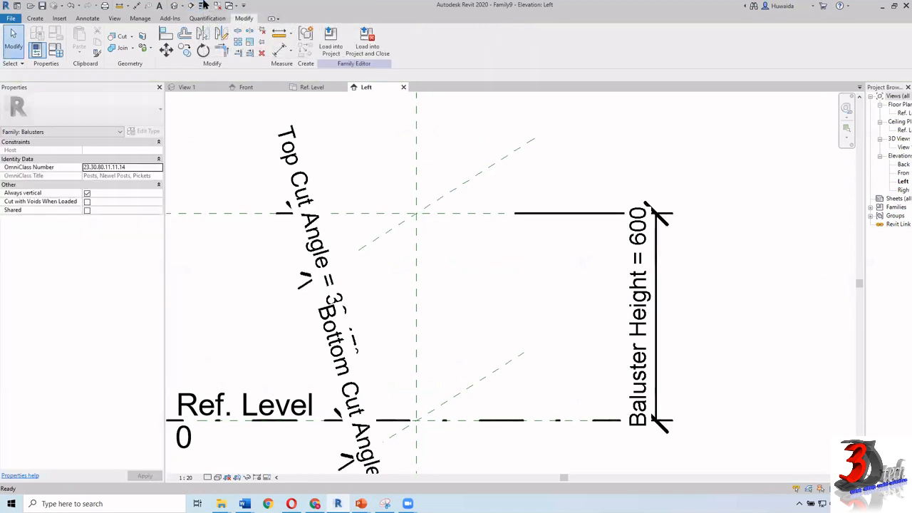
# Step: Start an extrusion with Reference Plane : Center (Left/Right) as its work plane
pyautogui.click(35, 18)
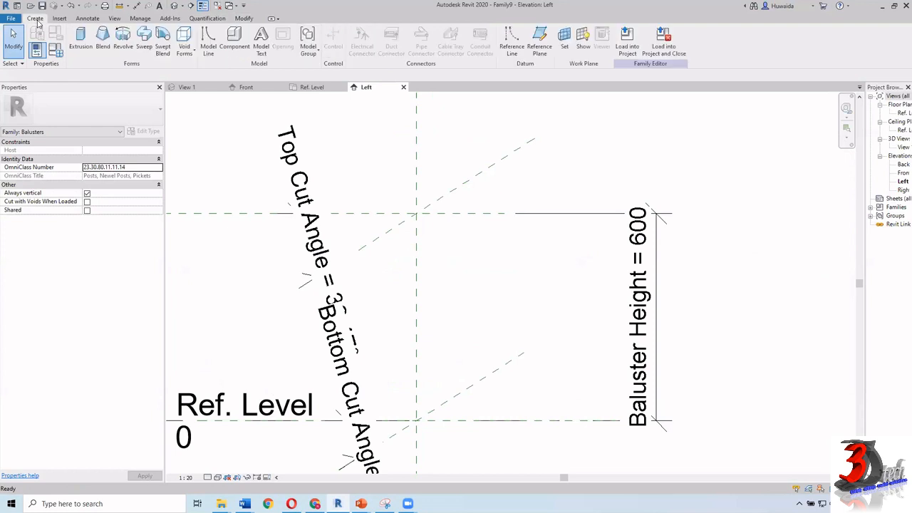
pyautogui.click(81, 39)
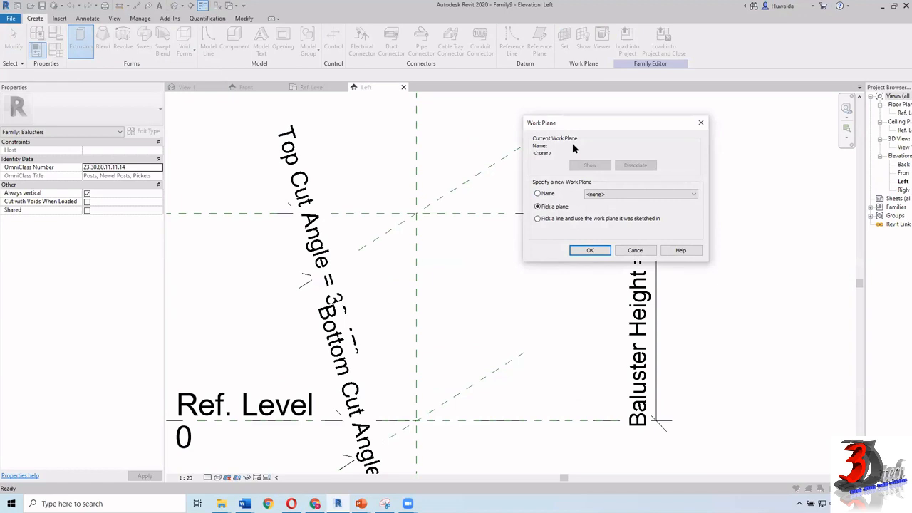
pyautogui.click(539, 194)
pyautogui.click(621, 194)
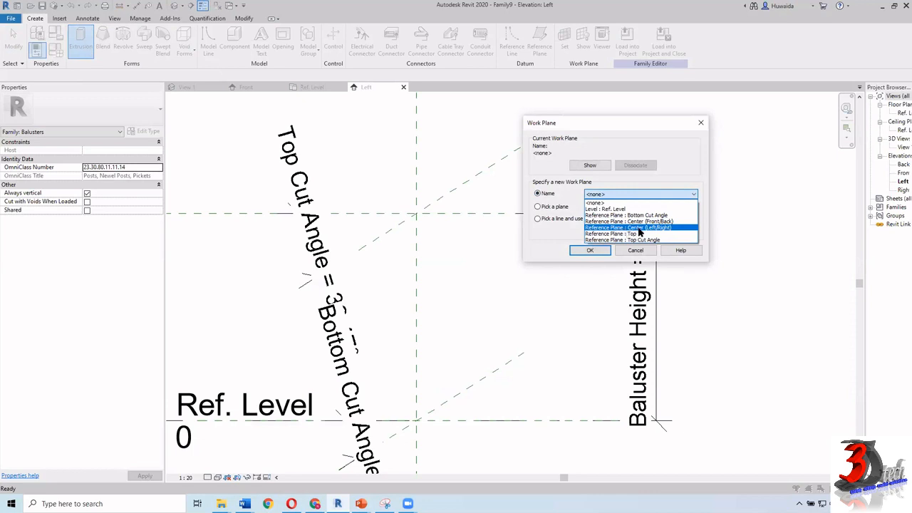
pyautogui.click(638, 229)
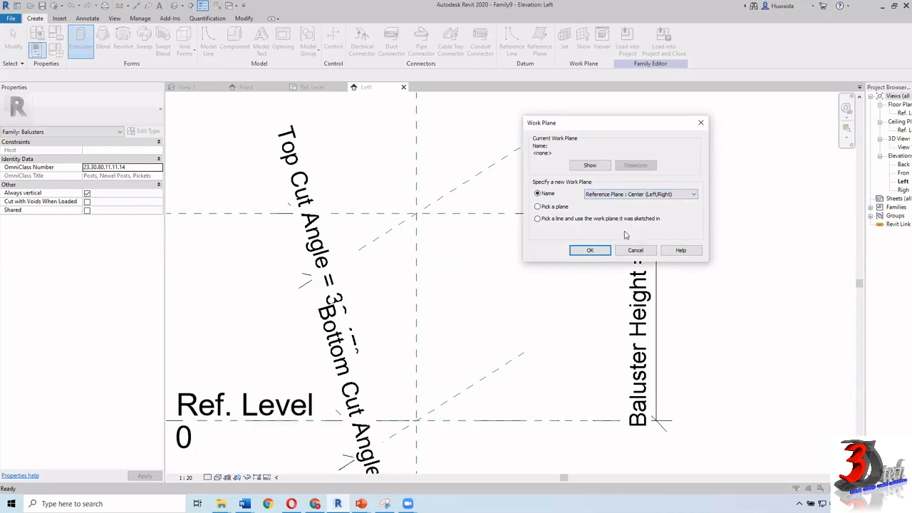
pyautogui.click(592, 249)
# Step: Sketch a rectangle about 240 mm wide and 100 mm high across the vertical center plane, with its upper edge on the top reference plane
pyautogui.moveTo(454, 283); pyautogui.dragTo(423, 261, button='middle')
pyautogui.scroll(1, 440, 275)
pyautogui.scroll(-1, 442, 258)
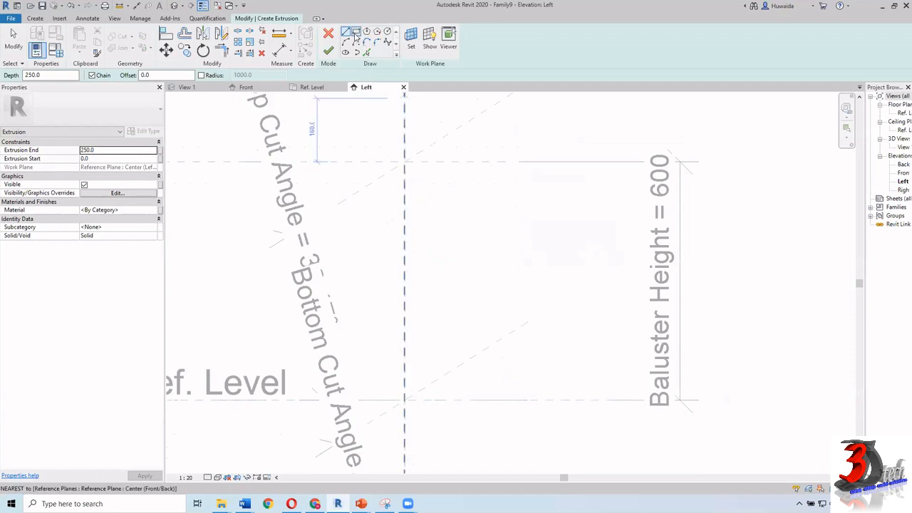
pyautogui.click(356, 42)
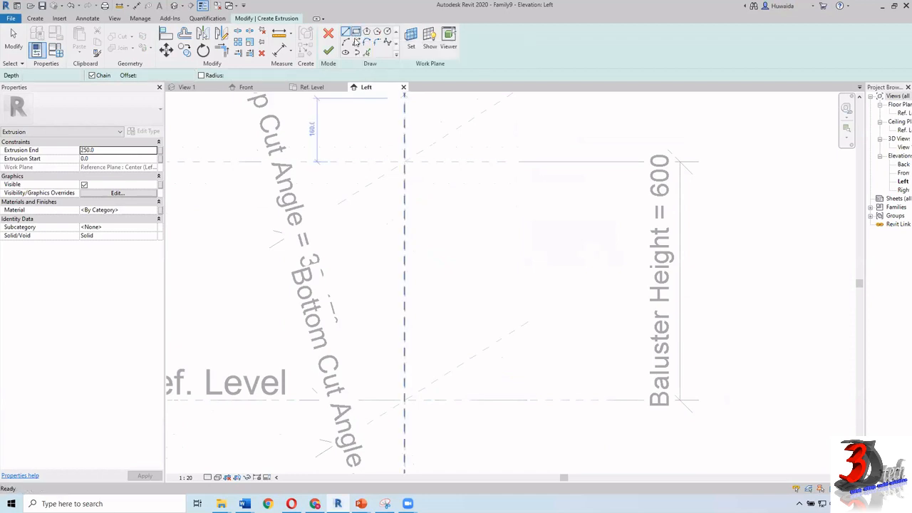
pyautogui.click(364, 161)
pyautogui.click(459, 202)
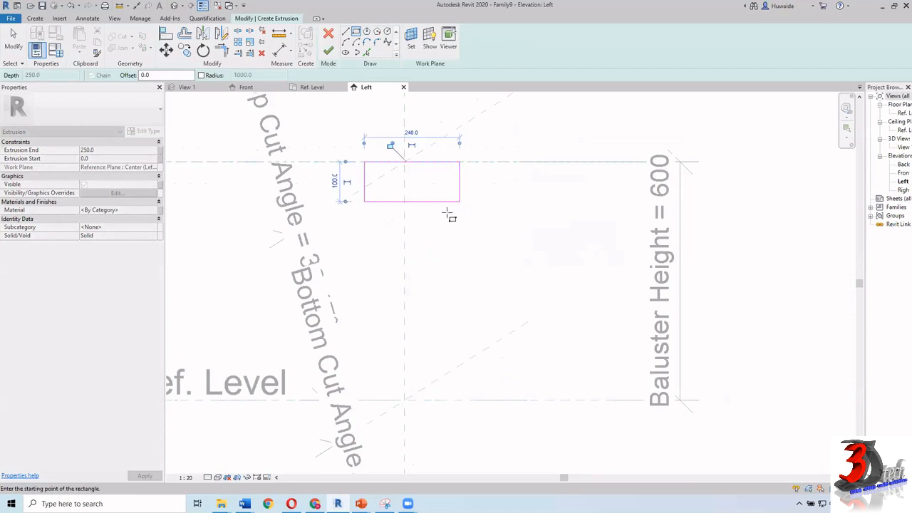
pyautogui.press('Escape')
pyautogui.press('Escape')
# Step: Set the distance from the vertical center reference plane to the rectangle's right edge to 80 mm
pyautogui.click(442, 202)
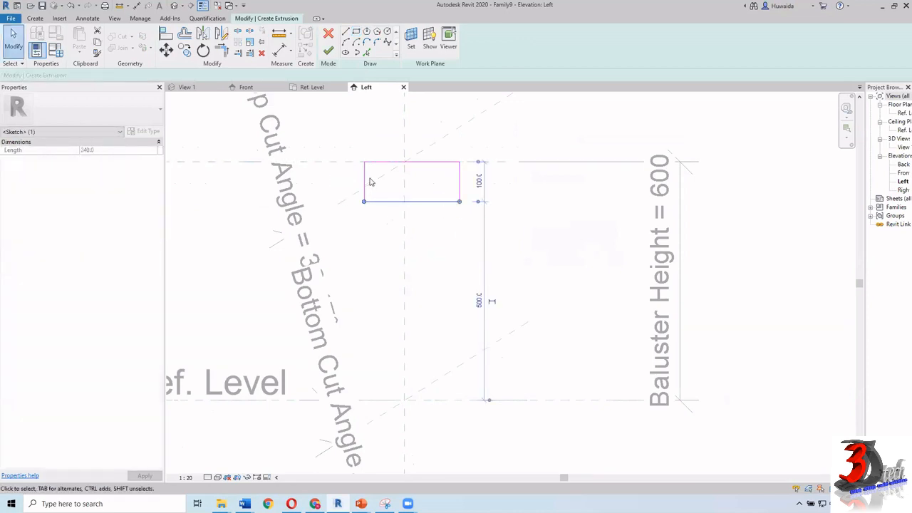
pyautogui.click(458, 184)
pyautogui.moveTo(365, 145); pyautogui.dragTo(405, 179)
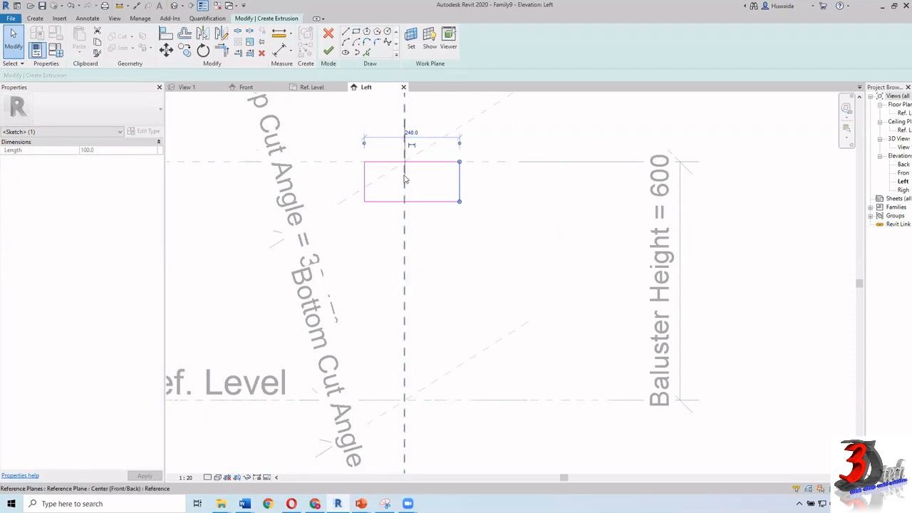
pyautogui.click(432, 132)
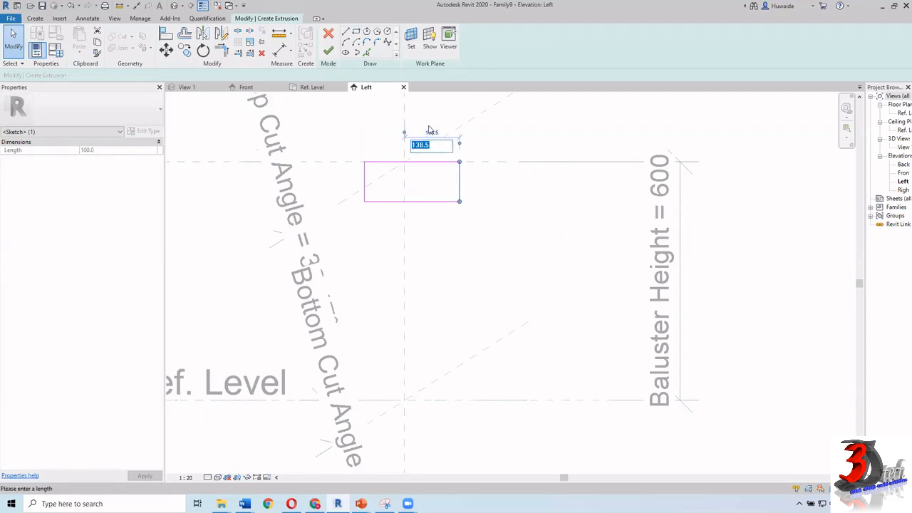
pyautogui.write('80')
pyautogui.press('Return')
# Step: Set the rectangle's overall width to 160 mm by moving its left edge
pyautogui.click(364, 188)
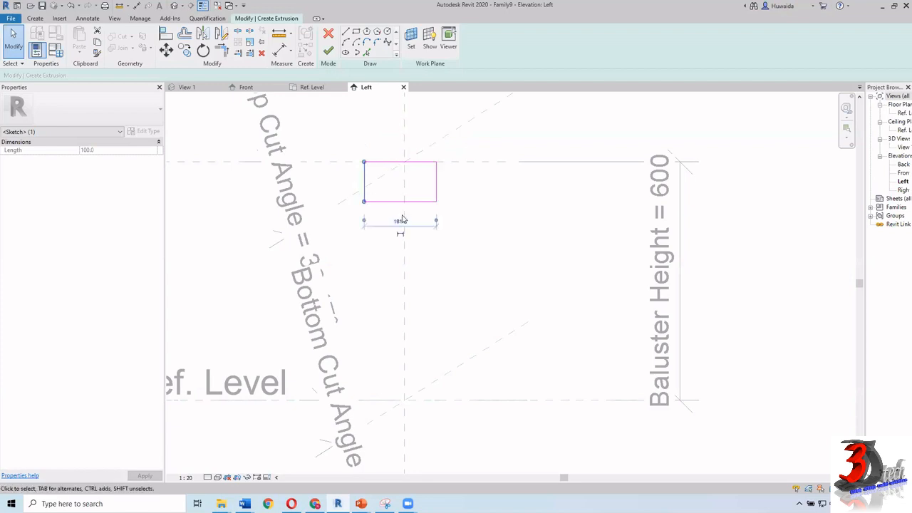
pyautogui.click(399, 218)
pyautogui.write('16')
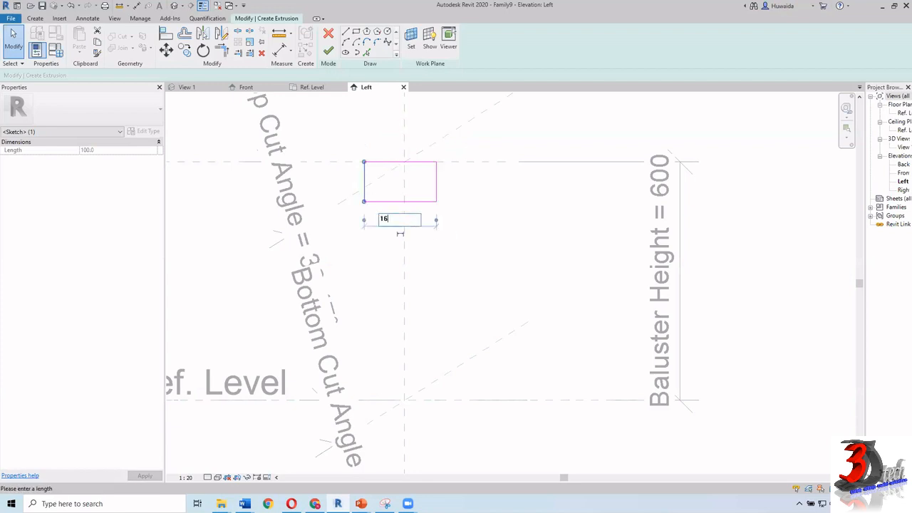
pyautogui.write('0')
pyautogui.press('Return')
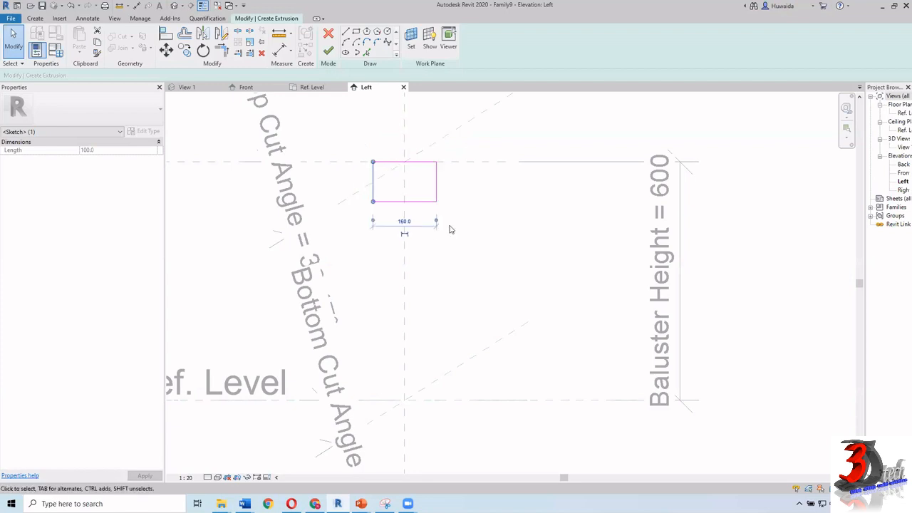
# Step: Set the rectangle's height to 50 mm by moving its lower edge
pyautogui.click(411, 202)
pyautogui.click(457, 179)
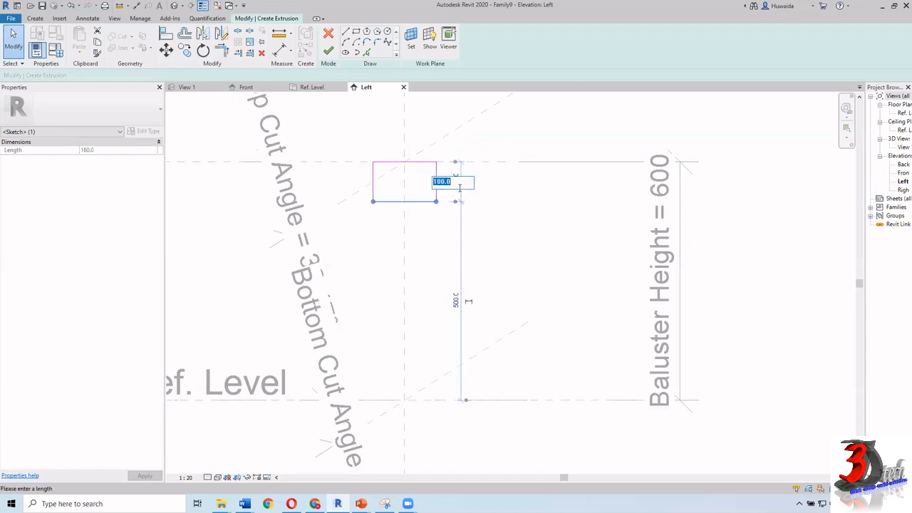
pyautogui.write('50')
pyautogui.press('Return')
pyautogui.scroll(2, 421, 175)
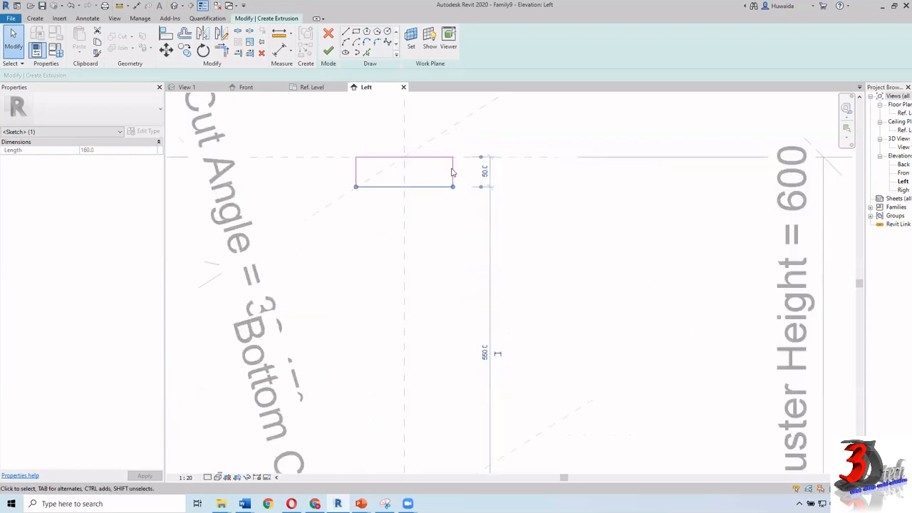
# Step: Set the distance from the vertical center reference plane to the rectangle's right edge to 60 mm
pyautogui.click(452, 172)
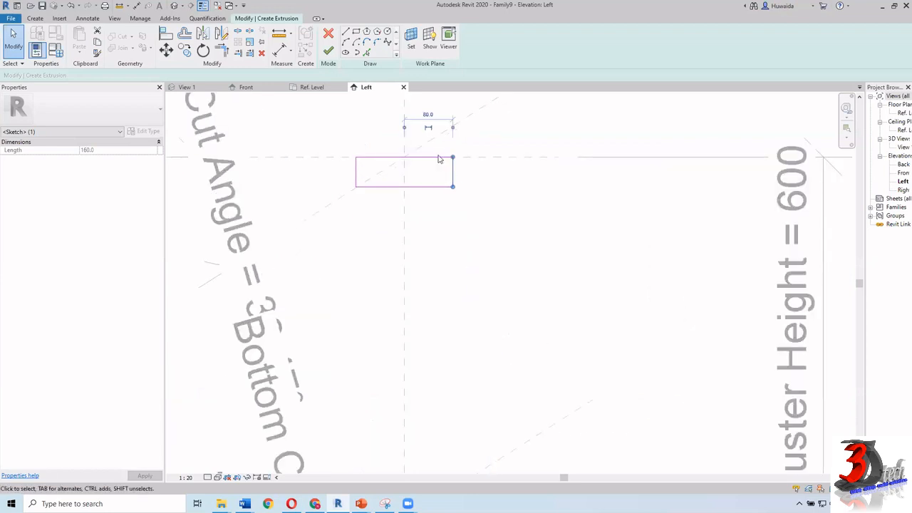
pyautogui.click(428, 115)
pyautogui.write('60')
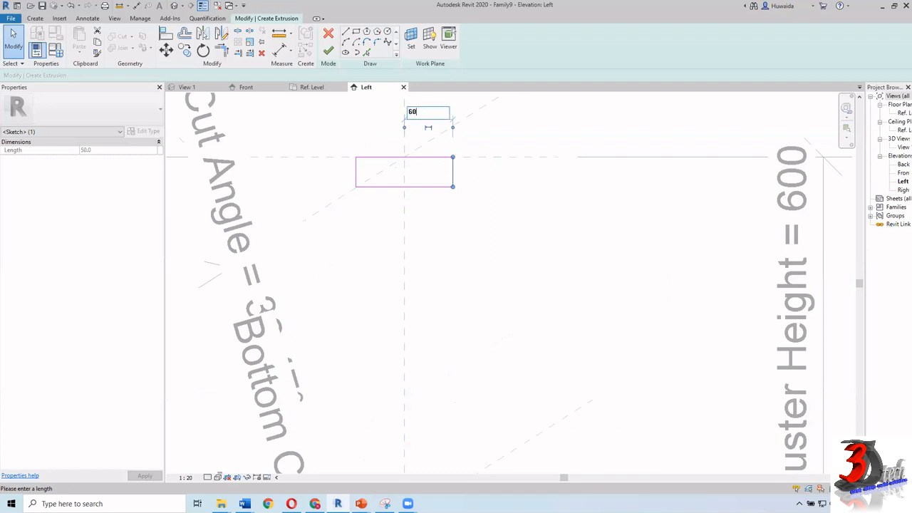
pyautogui.press('Return')
# Step: Set the rectangle's overall width to 120 mm by moving its left edge
pyautogui.click(356, 176)
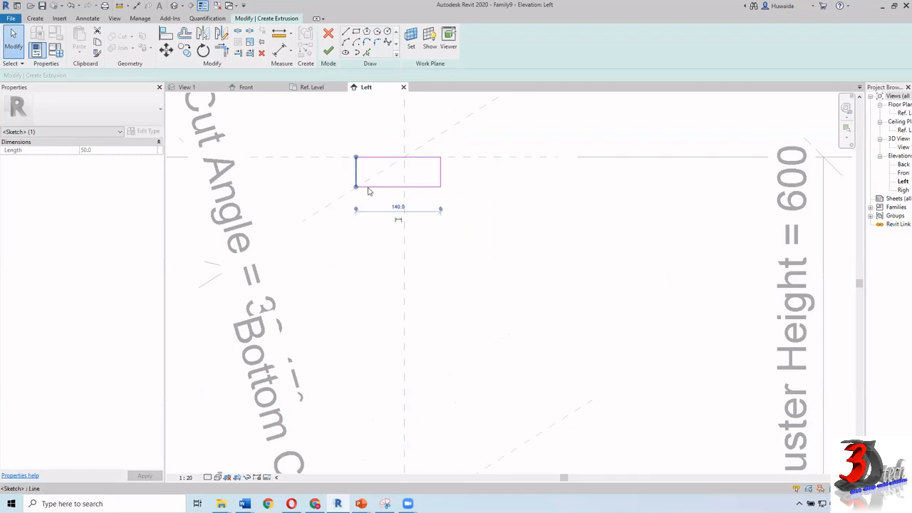
pyautogui.click(403, 205)
pyautogui.write('120')
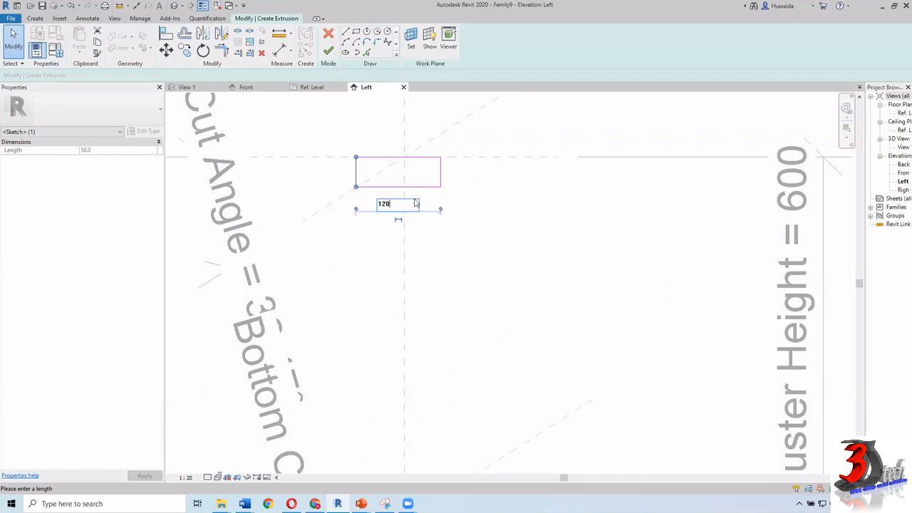
pyautogui.press('Return')
pyautogui.scroll(-2, 416, 160)
pyautogui.click(456, 219)
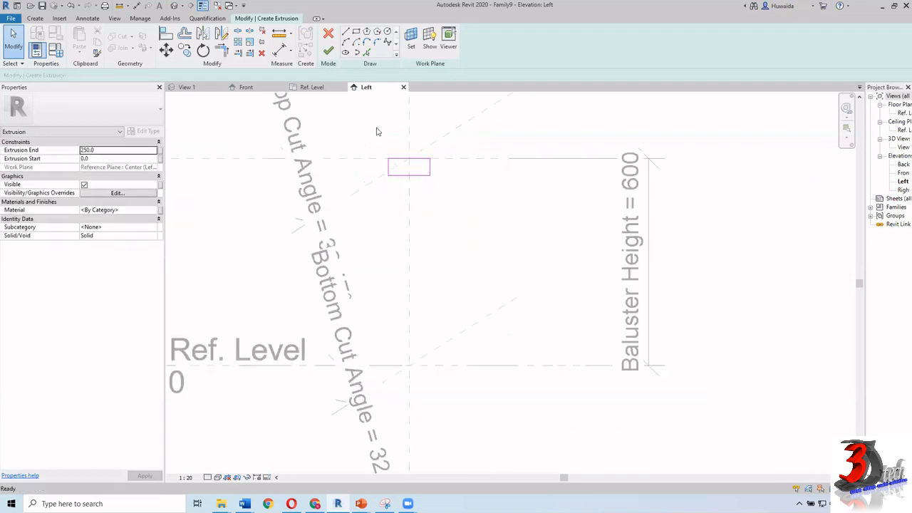
# Step: Copy the whole rectangle straight down from its lower-left corner so the copy's lower edge sits on the Ref. Level
pyautogui.moveTo(365, 116); pyautogui.dragTo(467, 222)
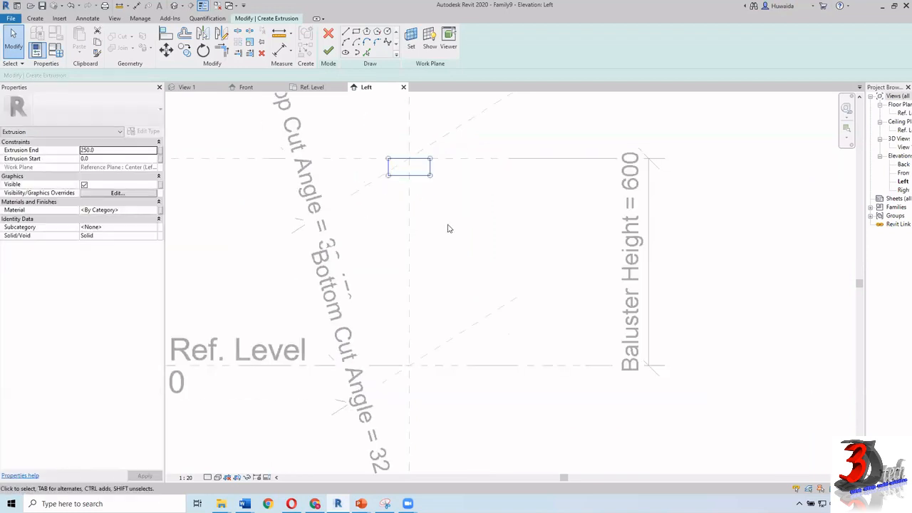
pyautogui.click(165, 50)
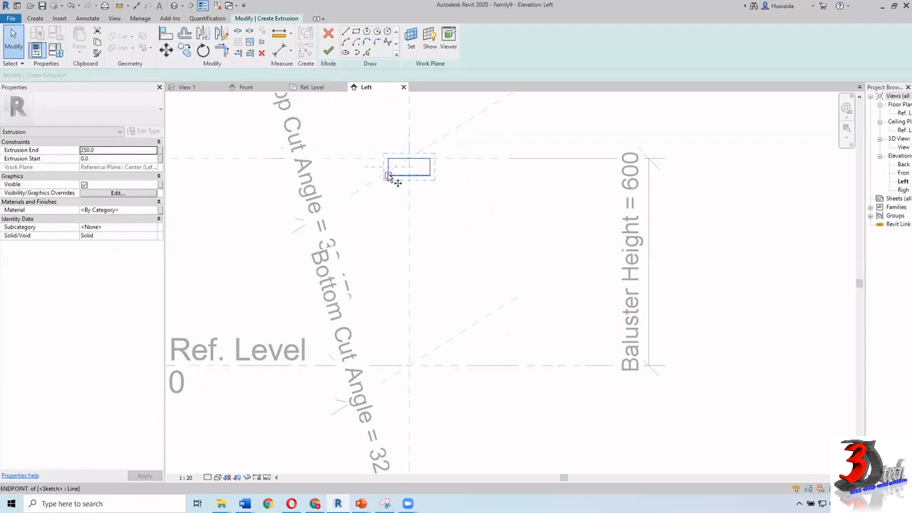
pyautogui.click(388, 177)
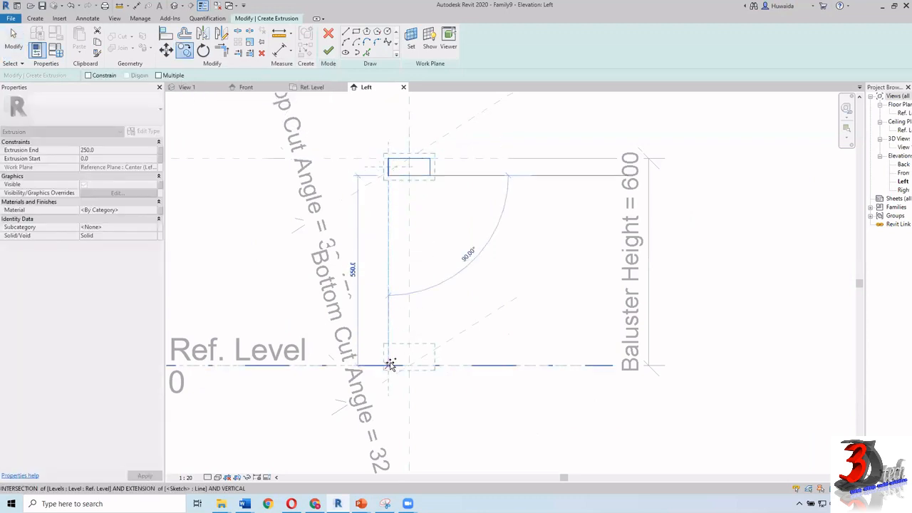
pyautogui.click(390, 366)
pyautogui.click(440, 295)
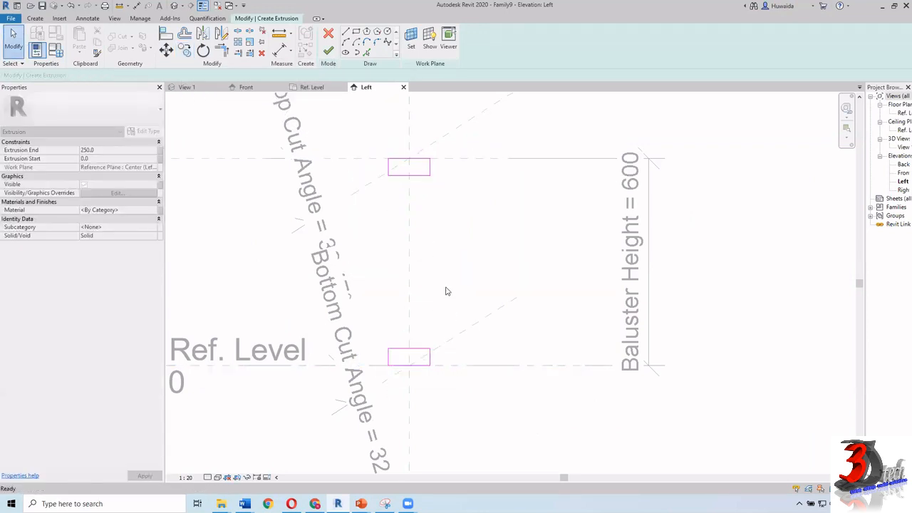
# Step: Finish the extrusion sketch with both rectangles and display the left elevation in the Shaded visual style
pyautogui.scroll(2, 449, 269)
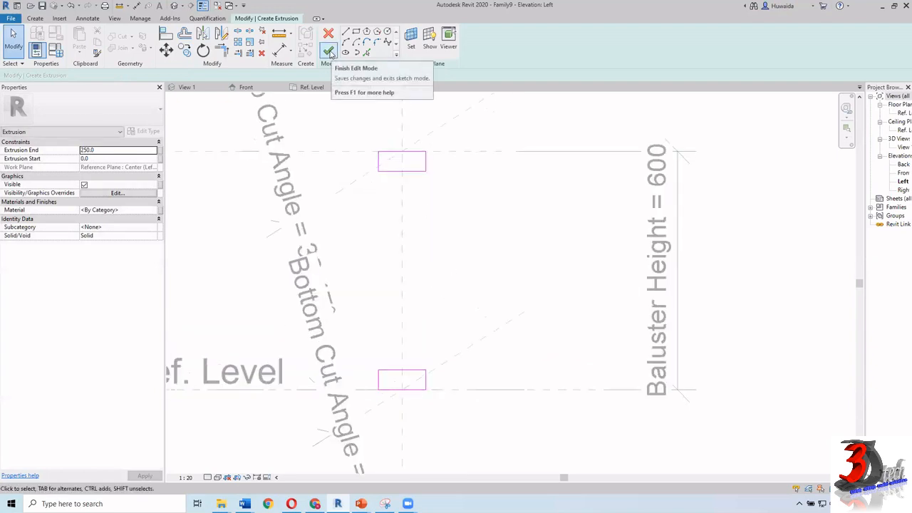
pyautogui.click(328, 52)
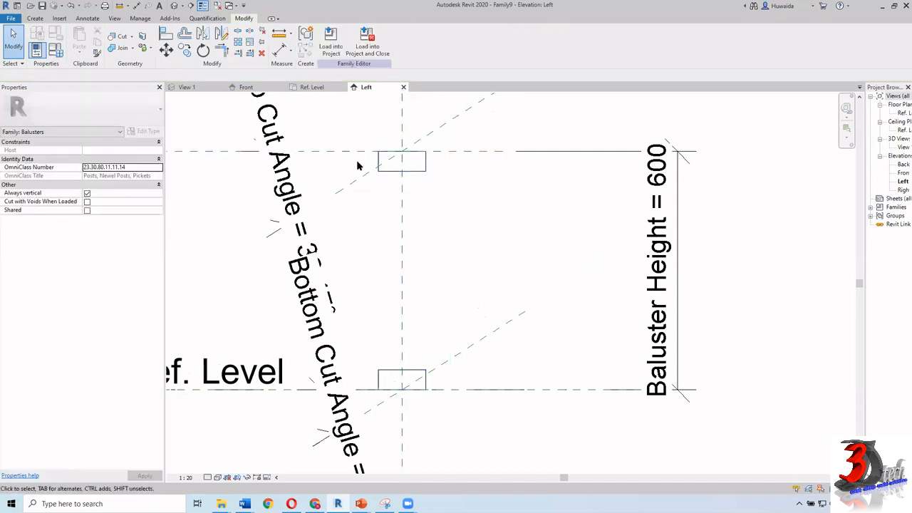
pyautogui.press('s')
pyautogui.press('d')
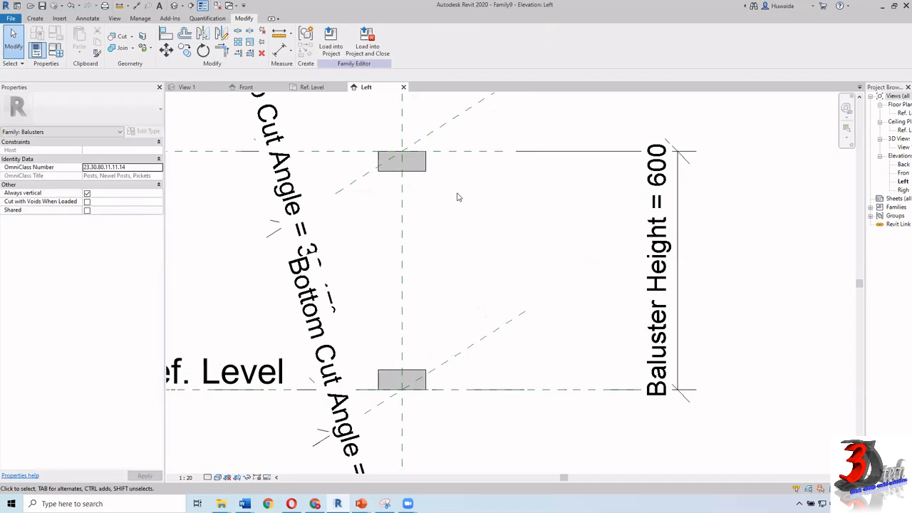
# Step: In the Front elevation, set the Extrusion End of the two-block extrusion to -60 mm
pyautogui.click(251, 88)
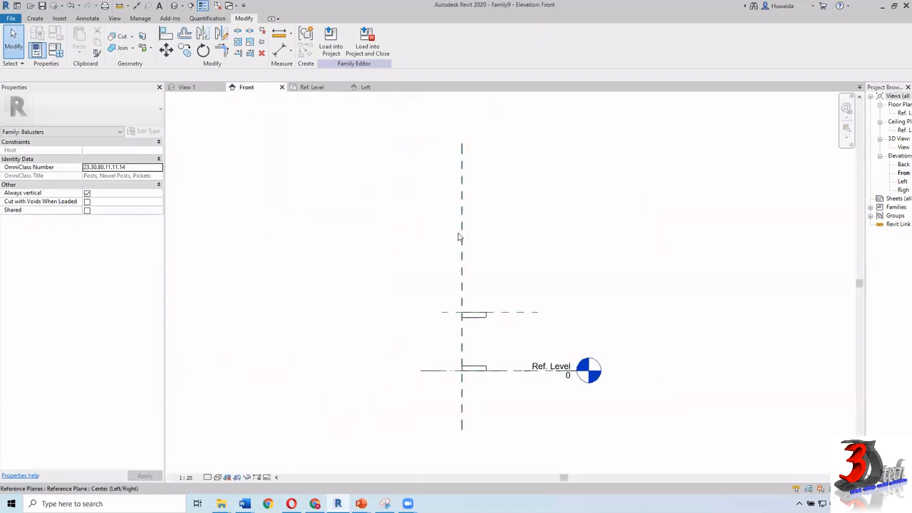
pyautogui.scroll(5, 474, 367)
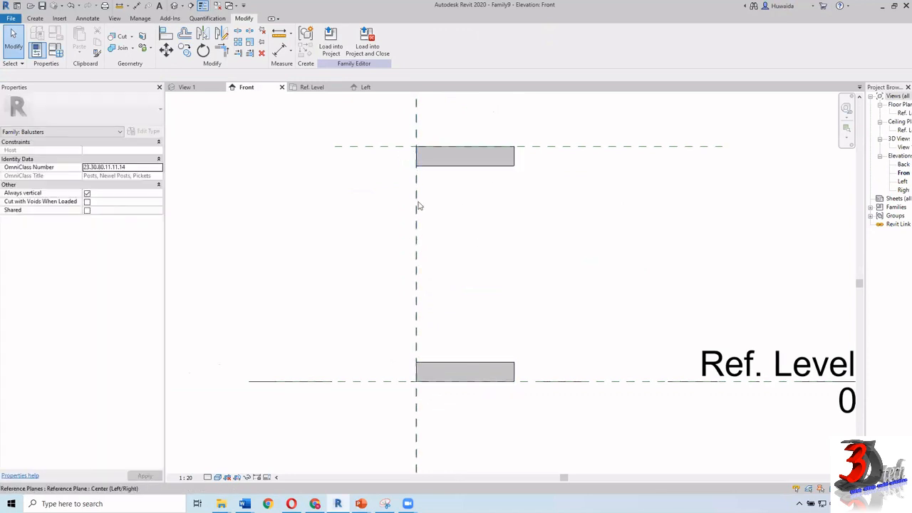
pyautogui.click(421, 210)
pyautogui.press('Escape')
pyautogui.scroll(-1, 438, 213)
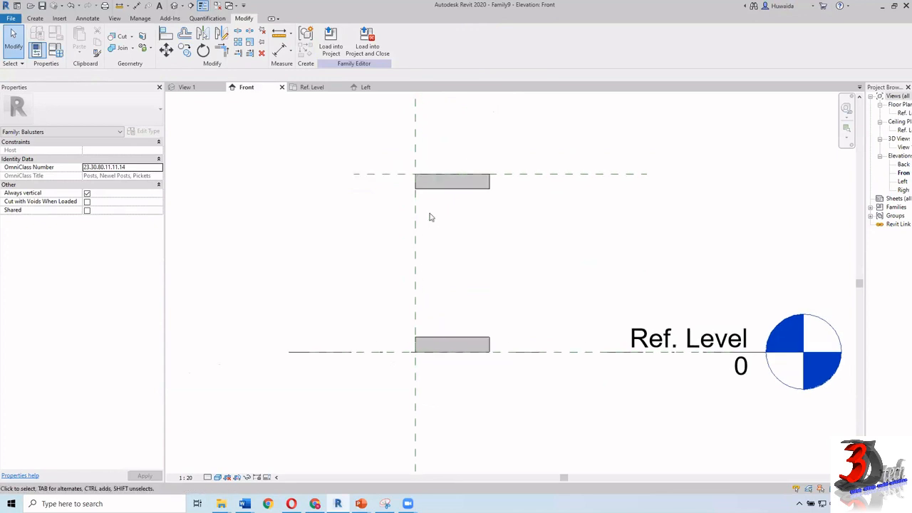
pyautogui.scroll(1, 443, 212)
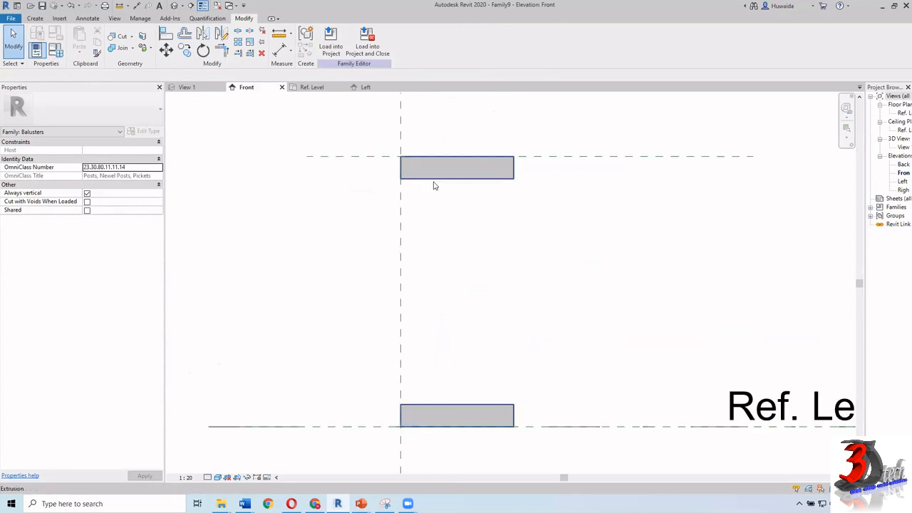
pyautogui.click(434, 186)
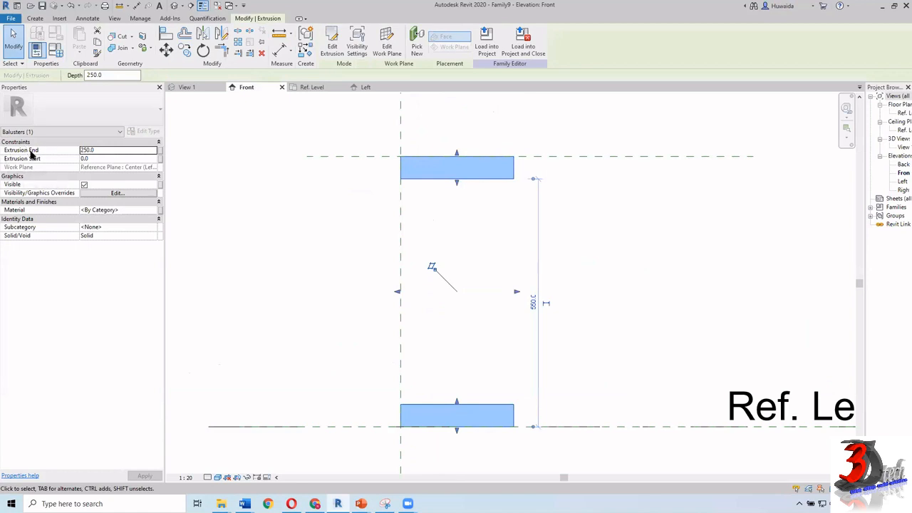
pyautogui.click(102, 149)
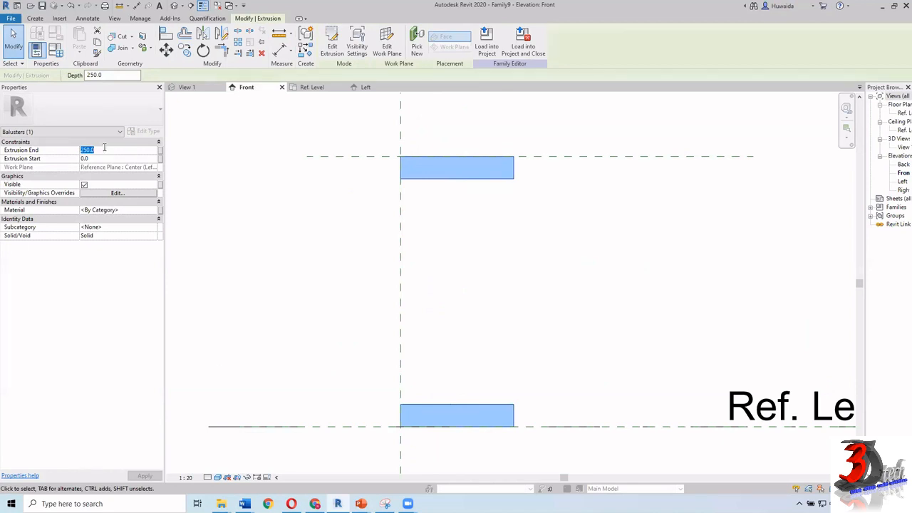
pyautogui.write('1')
pyautogui.scroll(1, 393, 173)
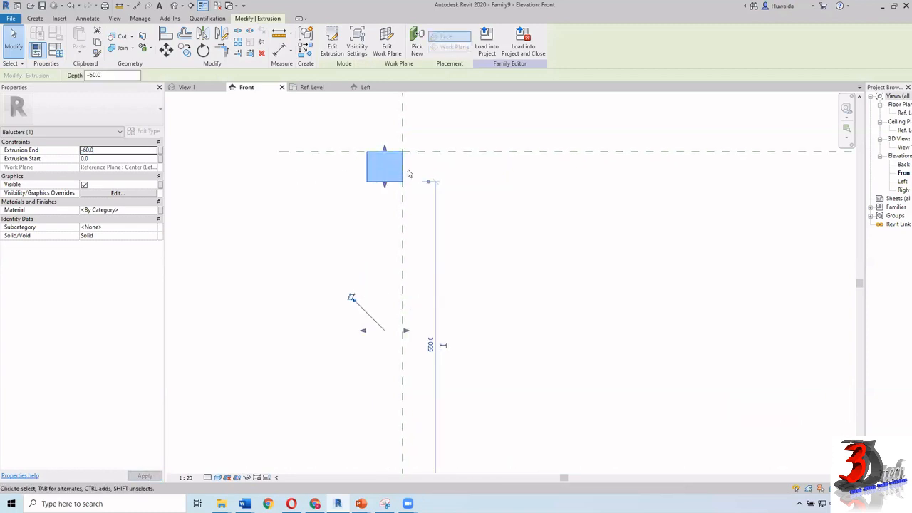
pyautogui.scroll(2, 405, 147)
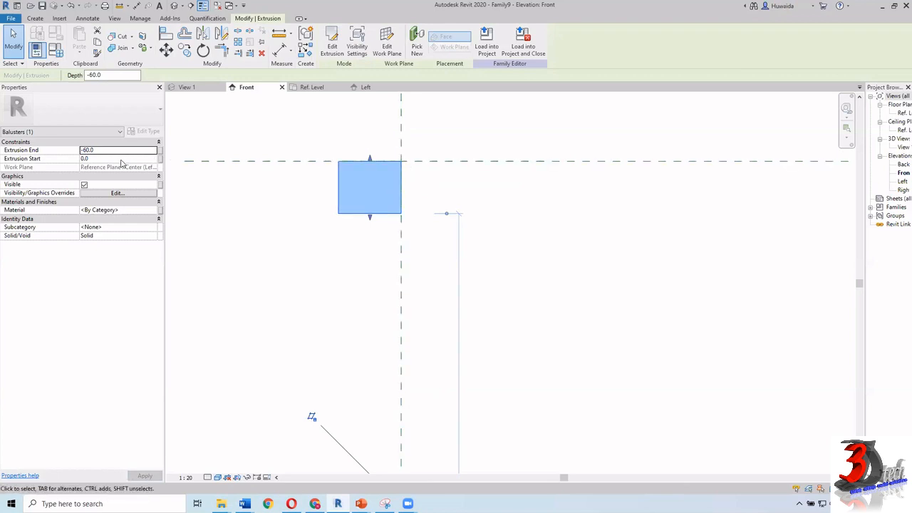
# Step: Set the extrusion's Extrusion Start to 60 mm so both blocks are centered on the vertical reference plane
pyautogui.click(122, 159)
pyautogui.write('60')
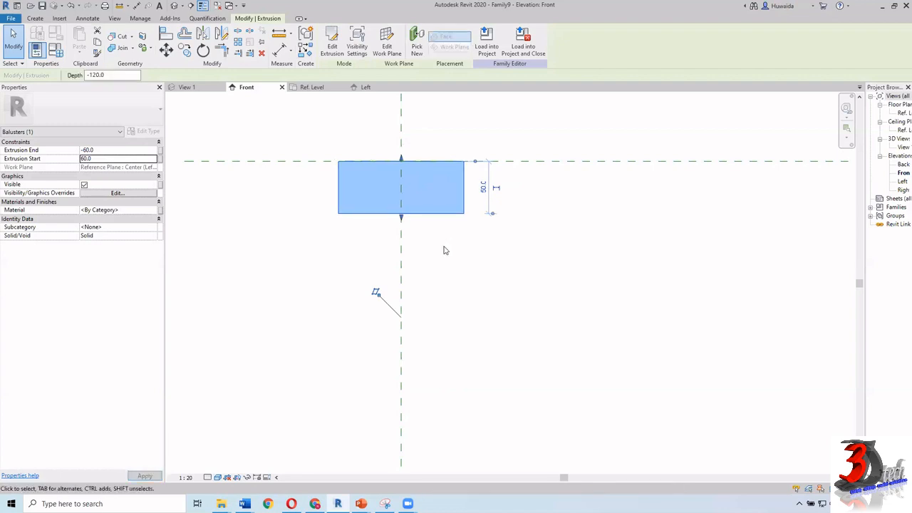
pyautogui.click(444, 250)
pyautogui.scroll(-4, 381, 195)
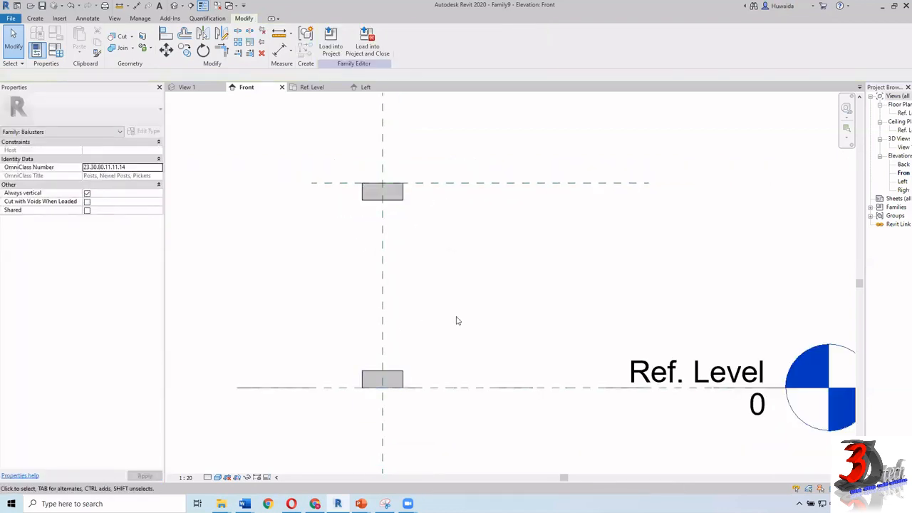
# Step: Start a Revolve in the Left elevation with Reference Plane : Center (Left/Right) as its work plane
pyautogui.click(364, 87)
pyautogui.moveTo(444, 237); pyautogui.dragTo(418, 231, button='middle')
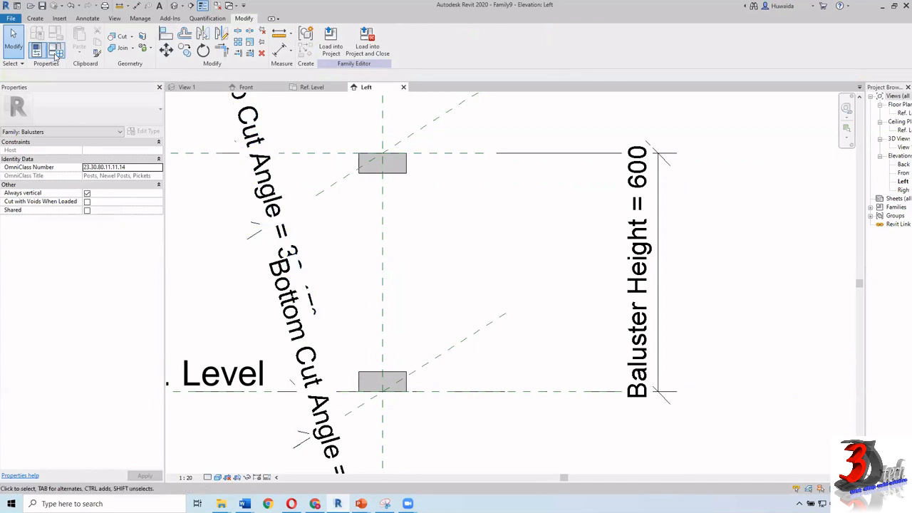
pyautogui.click(35, 18)
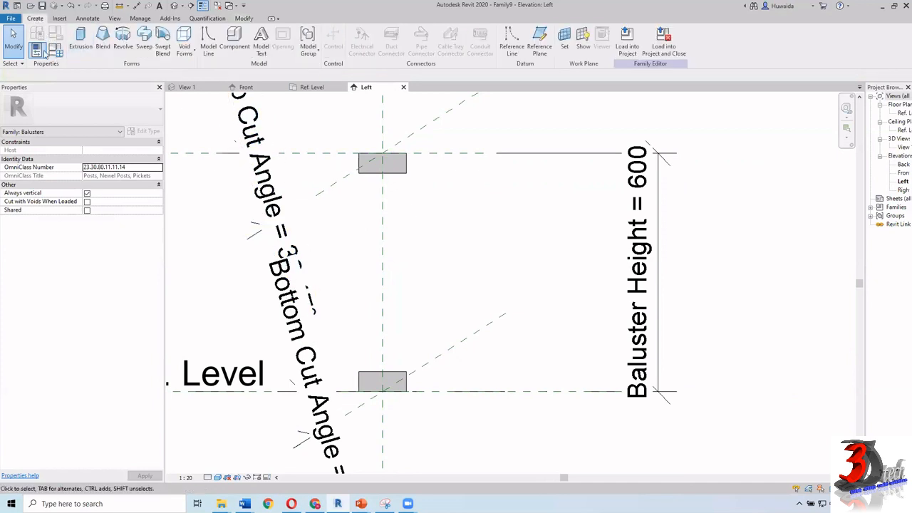
pyautogui.click(122, 46)
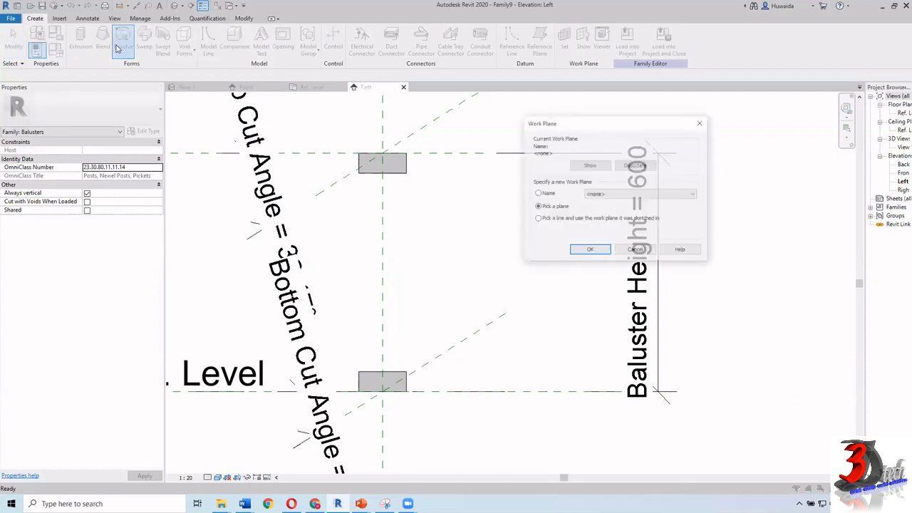
pyautogui.click(538, 194)
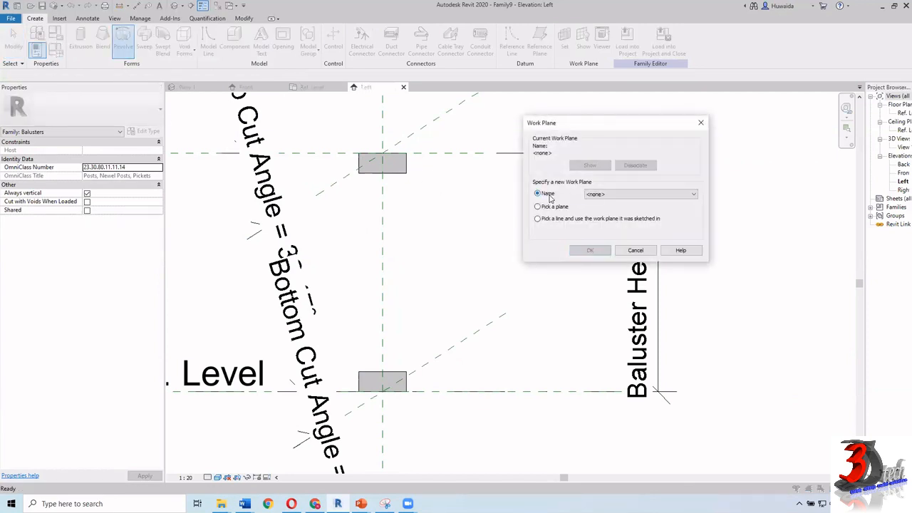
pyautogui.click(631, 199)
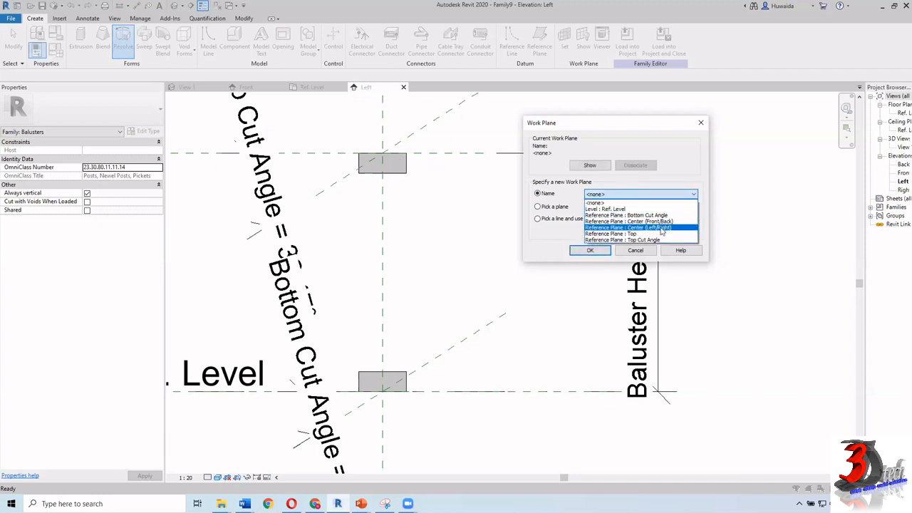
pyautogui.click(661, 228)
pyautogui.click(591, 250)
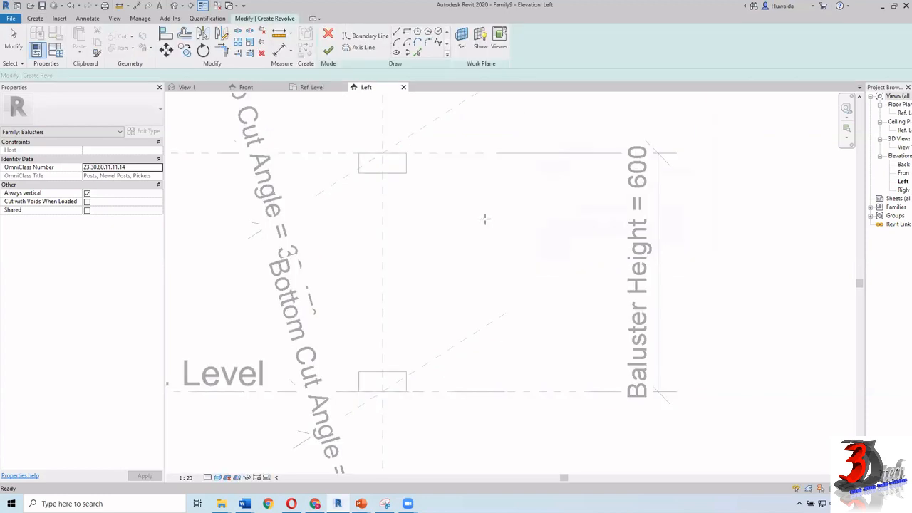
# Step: Draw a horizontal boundary line about 50 mm long from the vertical center plane rightward along the upper block's lower edge
pyautogui.scroll(1, 400, 207)
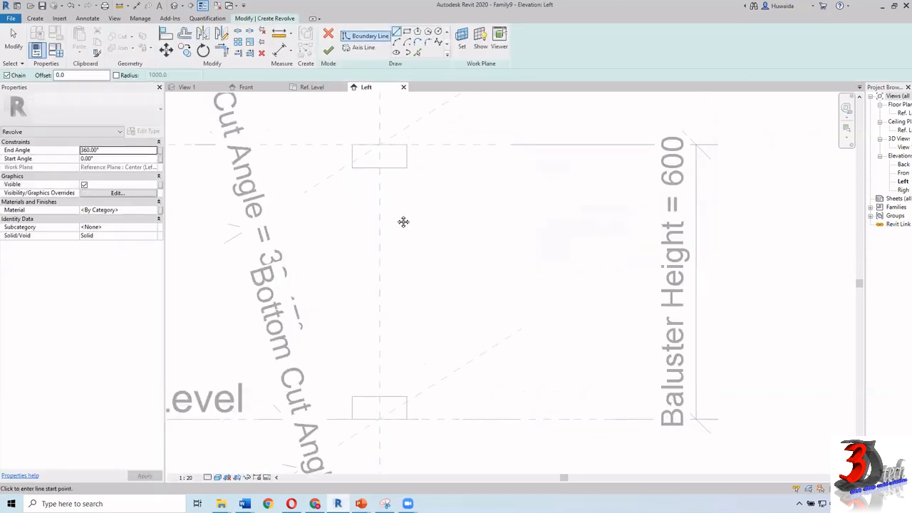
pyautogui.moveTo(403, 221); pyautogui.dragTo(403, 217, button='middle')
pyautogui.click(397, 32)
pyautogui.scroll(2, 386, 140)
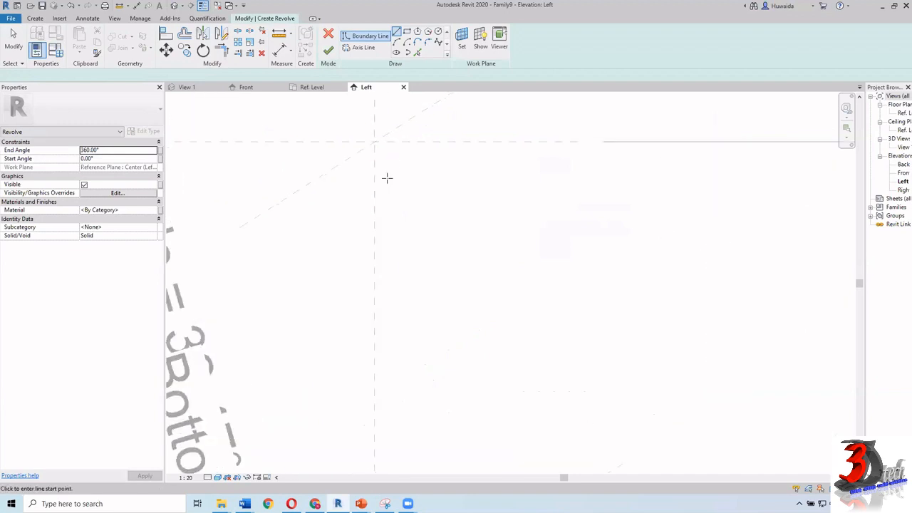
pyautogui.scroll(-1, 387, 184)
pyautogui.scroll(-3, 383, 190)
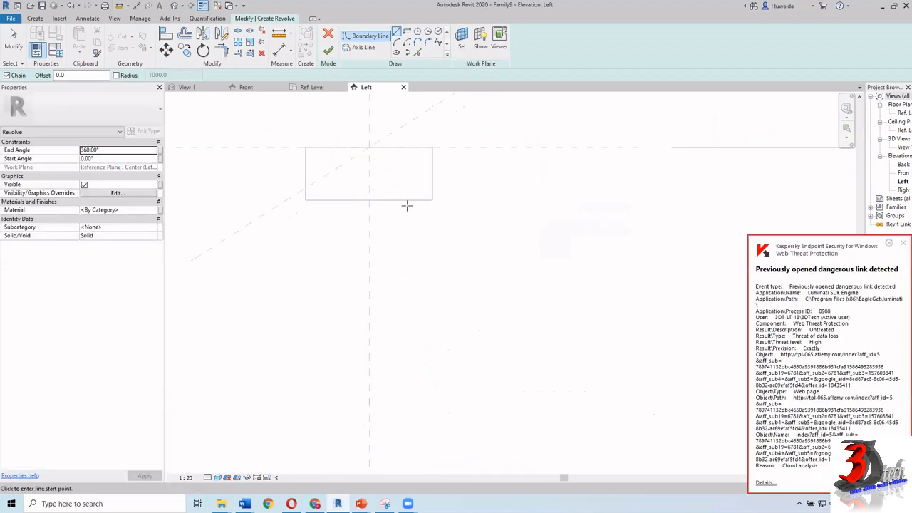
pyautogui.click(901, 246)
pyautogui.scroll(1, 349, 230)
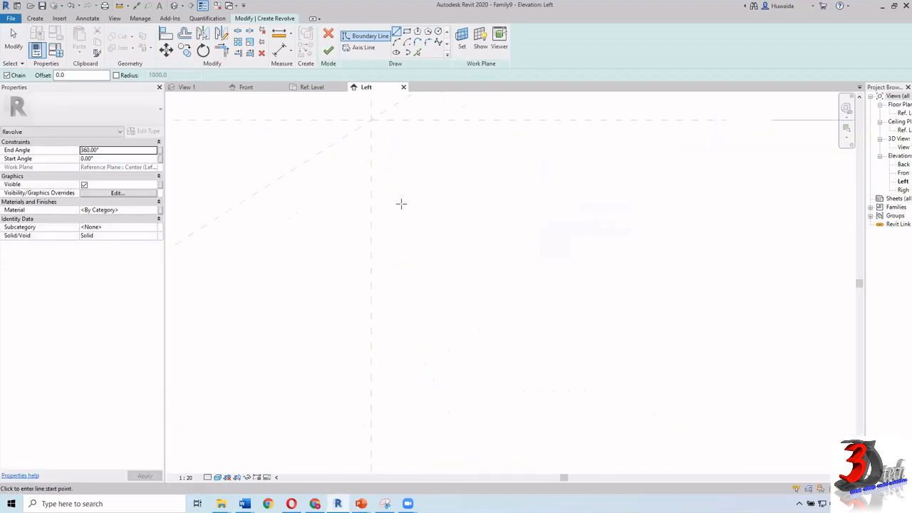
pyautogui.click(370, 189)
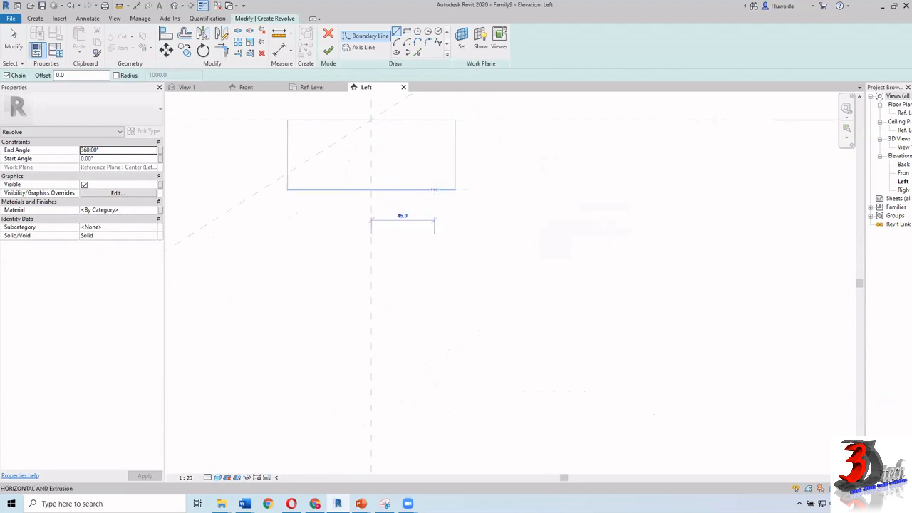
pyautogui.click(435, 190)
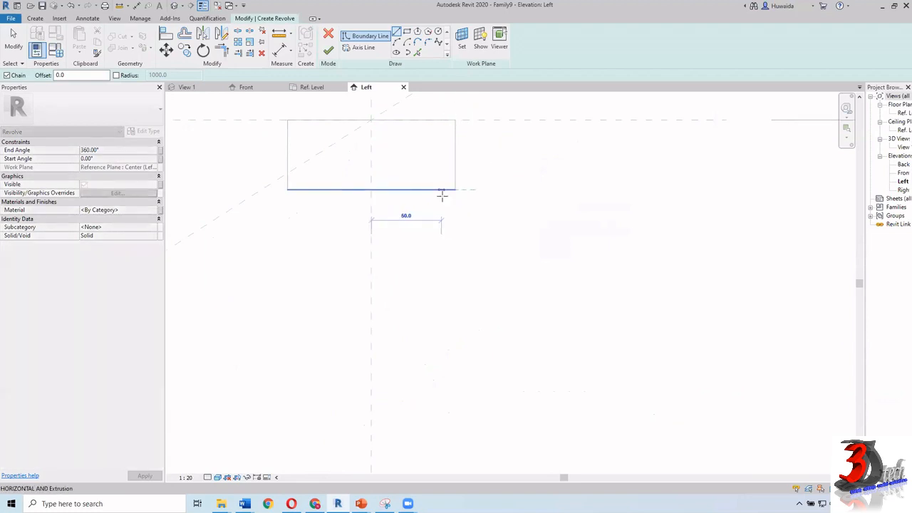
pyautogui.click(442, 193)
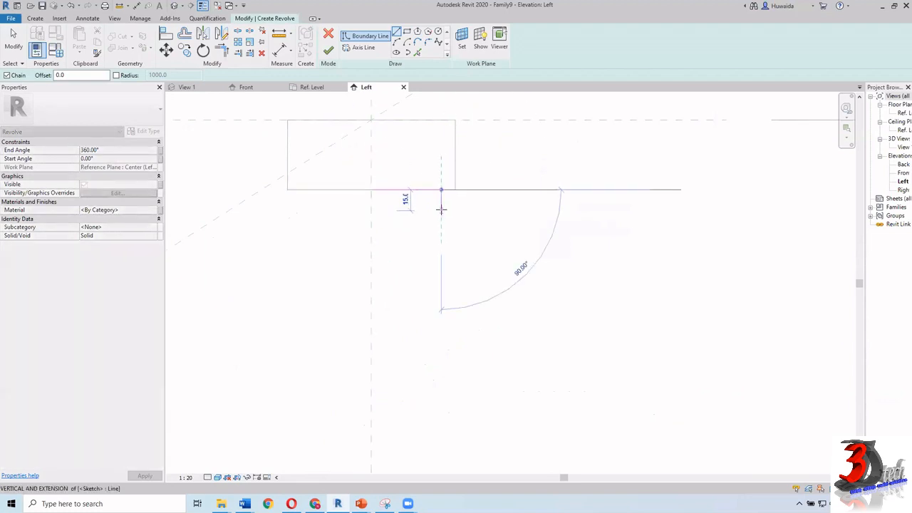
# Step: Extend the boundary with a short vertical line, an inward slope about 35 mm long, and a long shallow arc flaring outward above the lower block
pyautogui.click(441, 203)
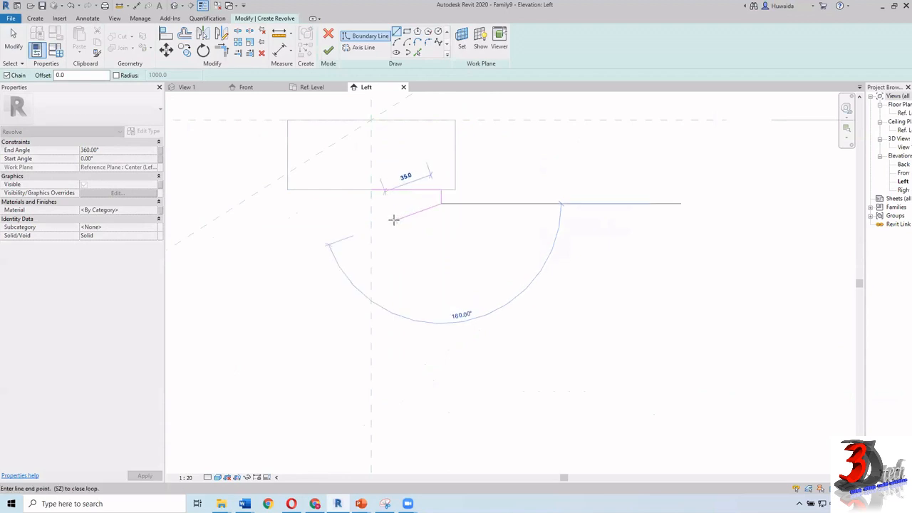
pyautogui.click(394, 217)
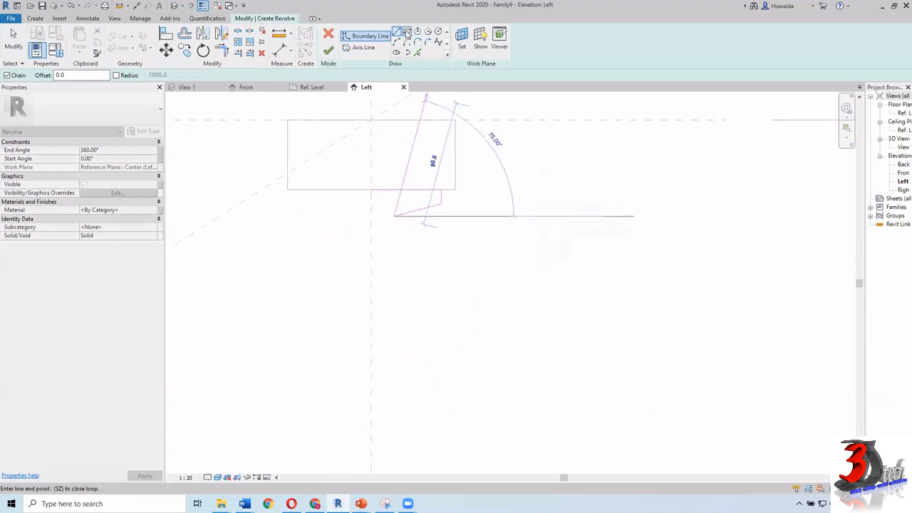
pyautogui.click(397, 42)
pyautogui.click(396, 215)
pyautogui.moveTo(403, 258); pyautogui.dragTo(387, 163, button='middle')
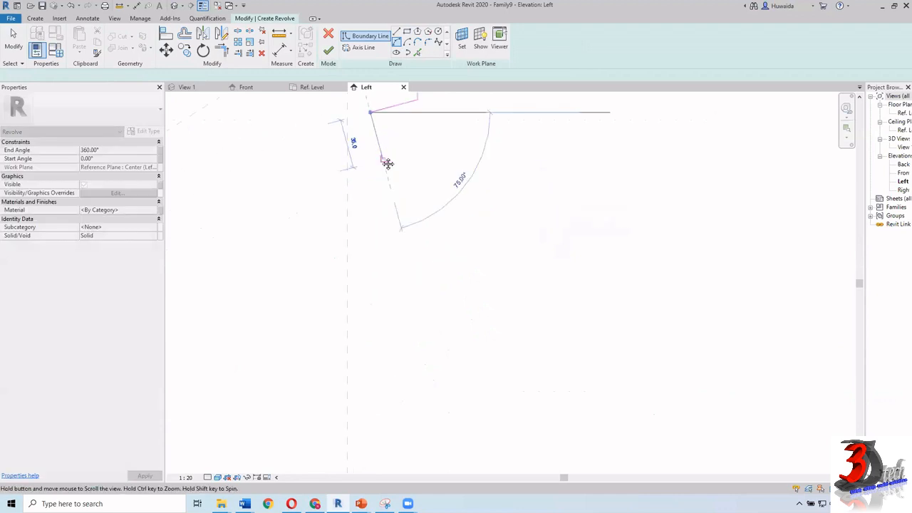
pyautogui.scroll(-3, 388, 164)
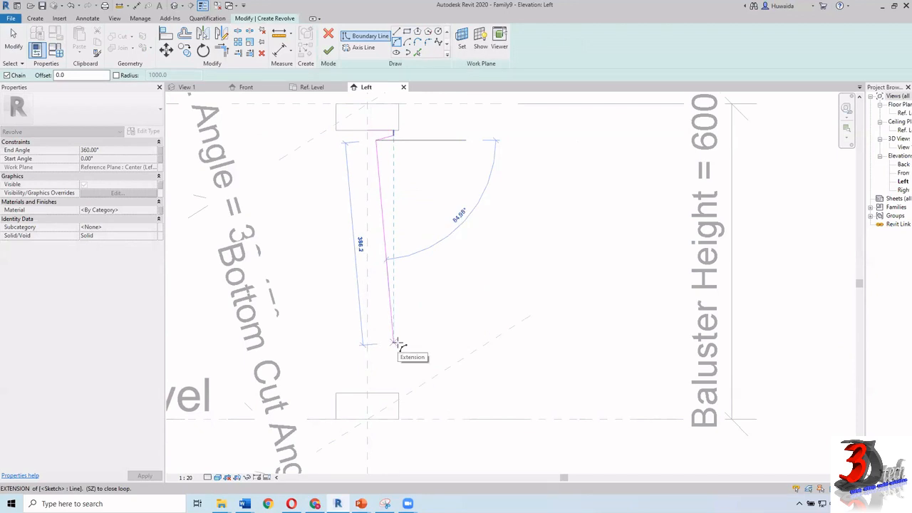
pyautogui.click(400, 339)
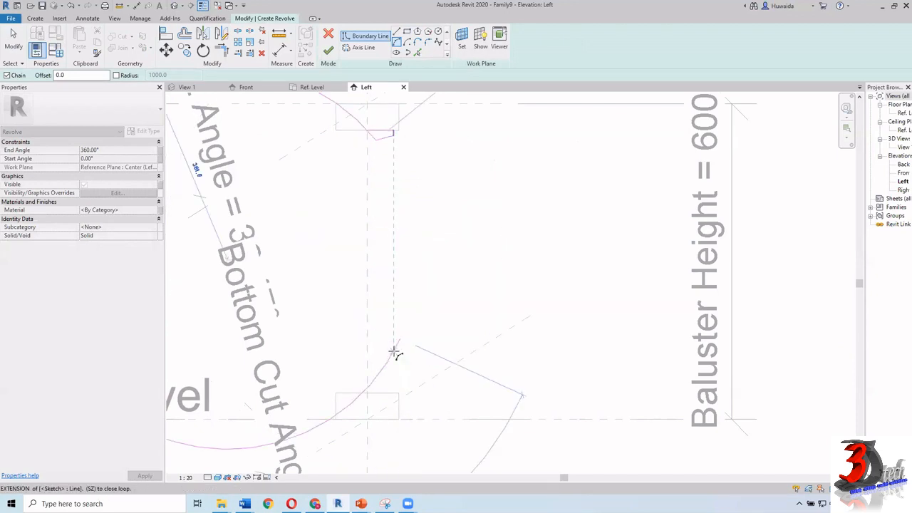
pyautogui.click(378, 203)
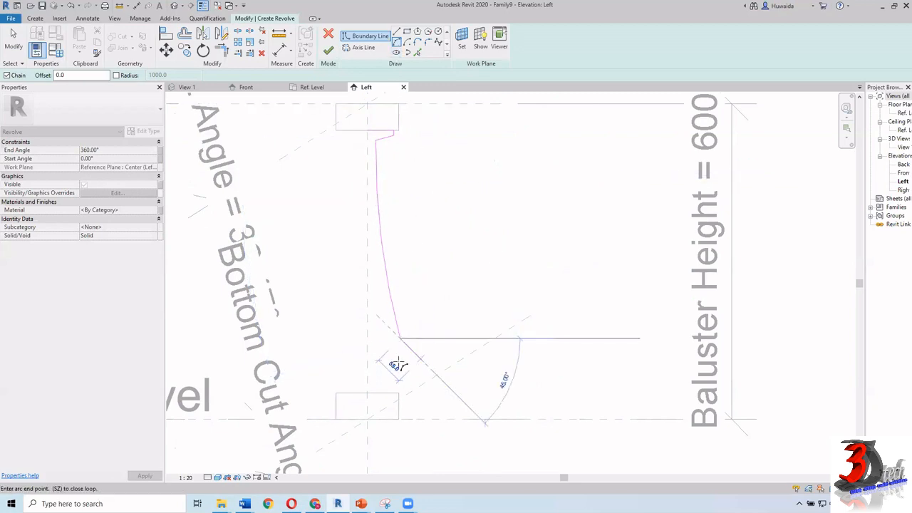
# Step: Draw a tangent arc of about 43 mm radius curving inward from the long arc's end to form the shaft's bulb
pyautogui.scroll(2, 399, 363)
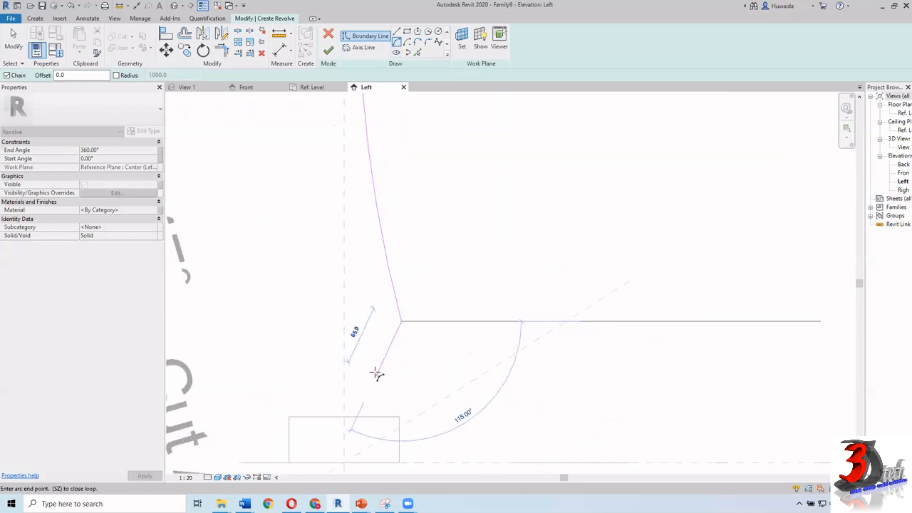
pyautogui.click(374, 369)
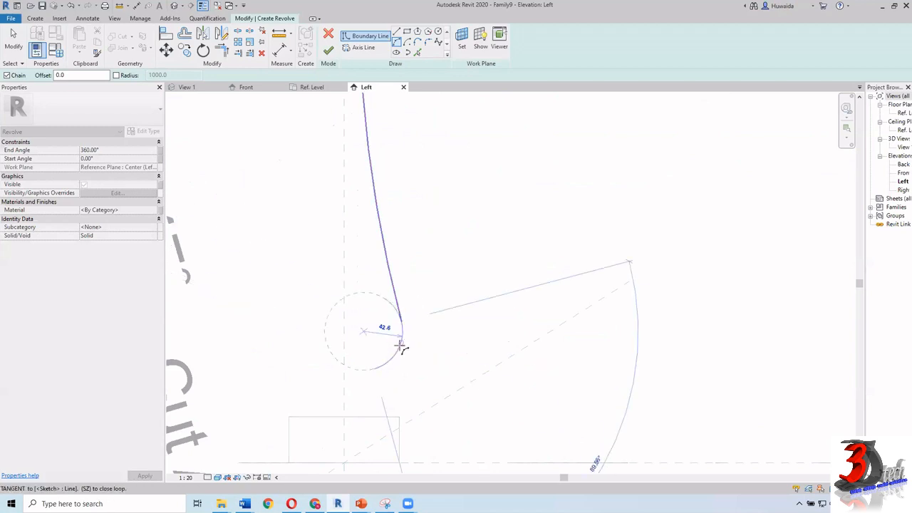
pyautogui.click(376, 368)
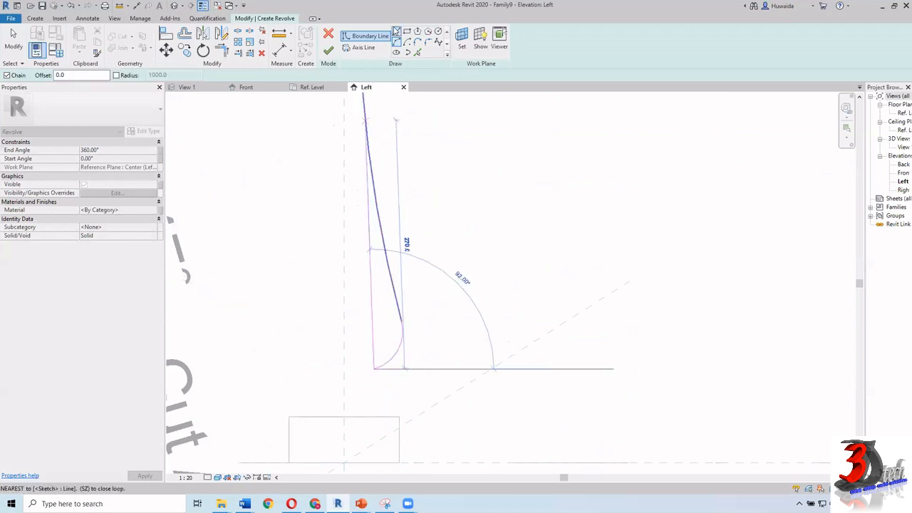
# Step: Draw a short neck step below the bulb and a half-round ring profile just above the lower block
pyautogui.click(375, 378)
pyautogui.click(389, 378)
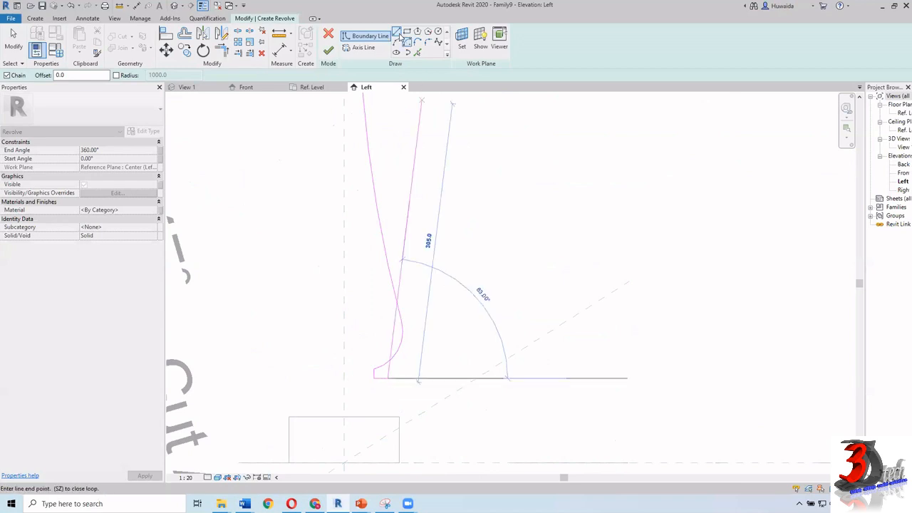
pyautogui.scroll(2, 391, 407)
pyautogui.moveTo(391, 400); pyautogui.dragTo(416, 317, button='middle')
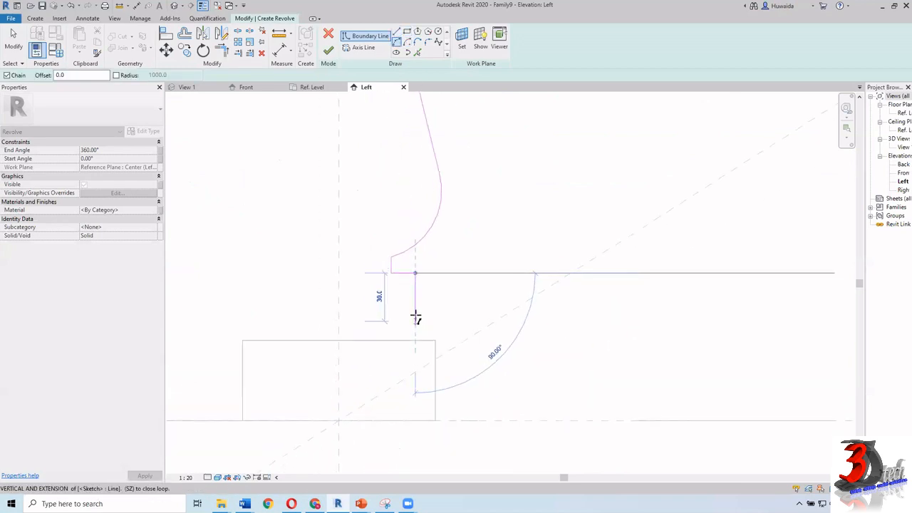
pyautogui.click(416, 313)
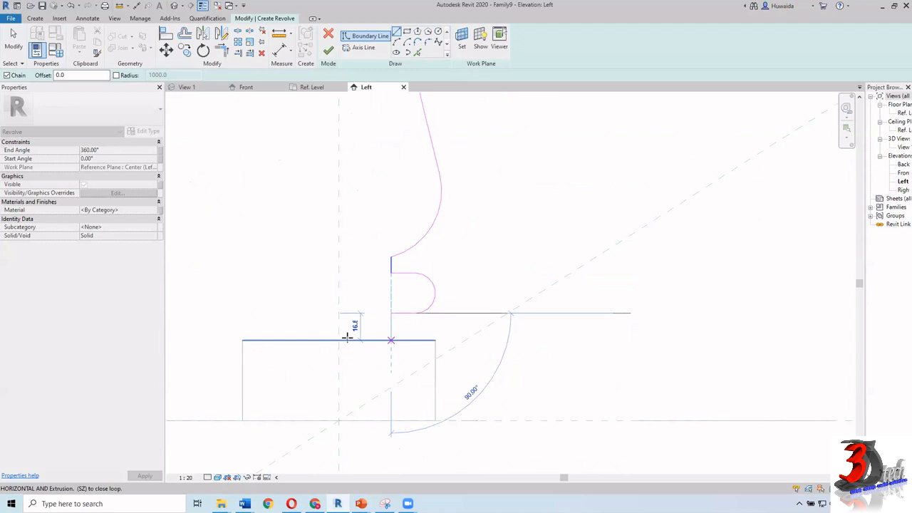
# Step: Close the revolve boundary with lines down to the lower block, across to the center plane, and up to the upper block
pyautogui.click(391, 340)
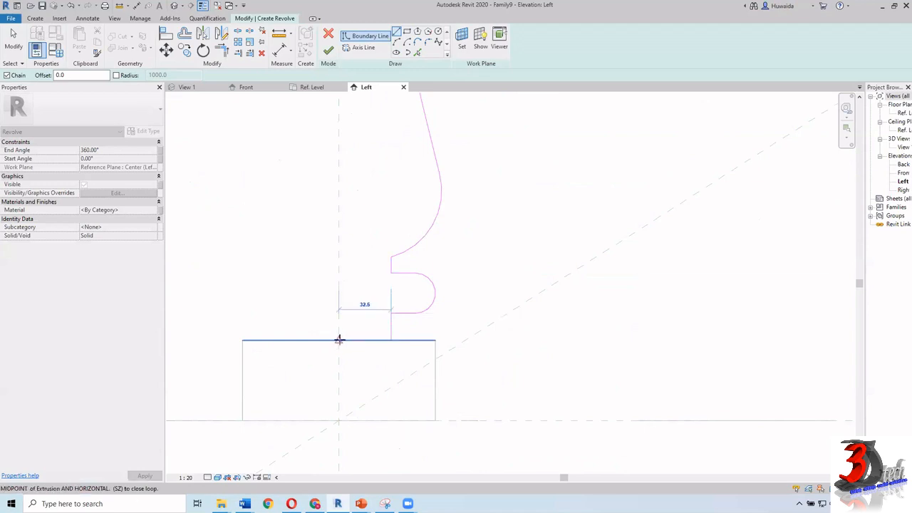
pyautogui.click(339, 340)
pyautogui.scroll(-2, 342, 376)
pyautogui.moveTo(353, 138); pyautogui.dragTo(352, 250, button='middle')
pyautogui.click(351, 163)
pyautogui.scroll(-2, 419, 306)
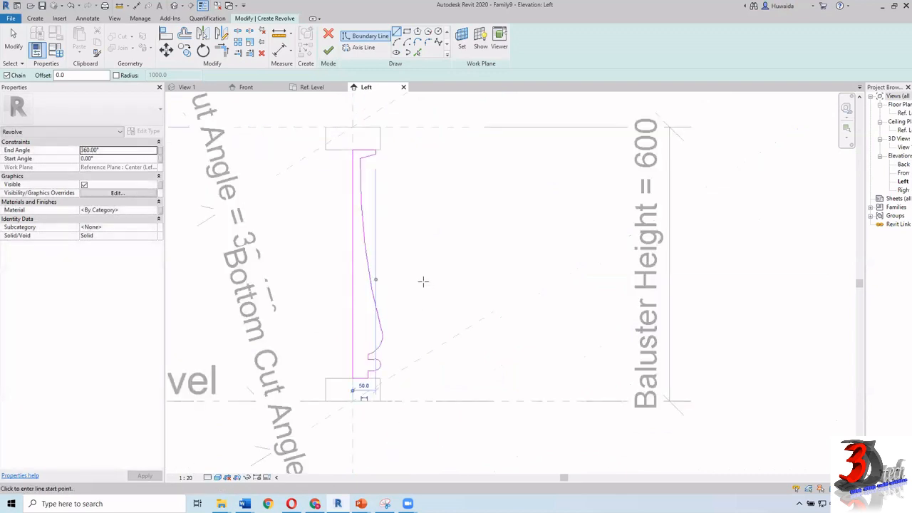
pyautogui.press('Escape')
pyautogui.press('Escape')
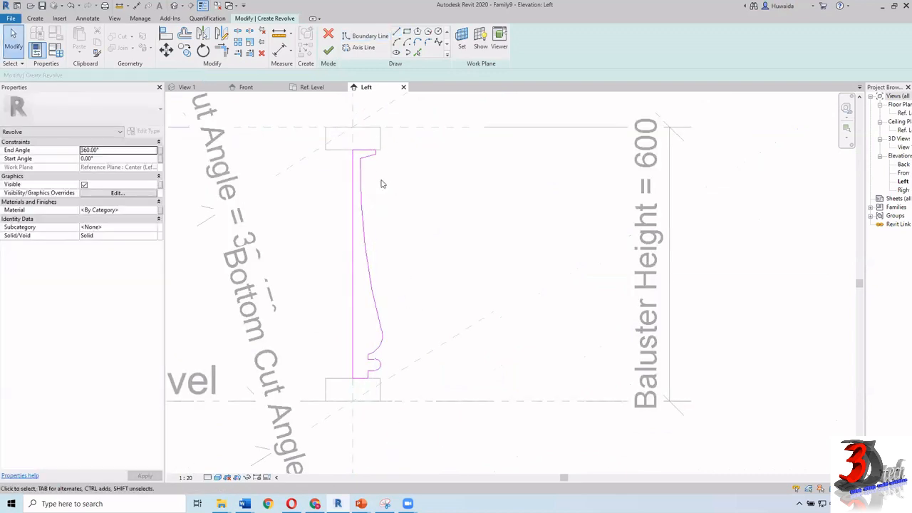
# Step: Pick the vertical center reference plane as the axis line and finish the revolved shaft
pyautogui.click(361, 50)
pyautogui.scroll(-2, 410, 182)
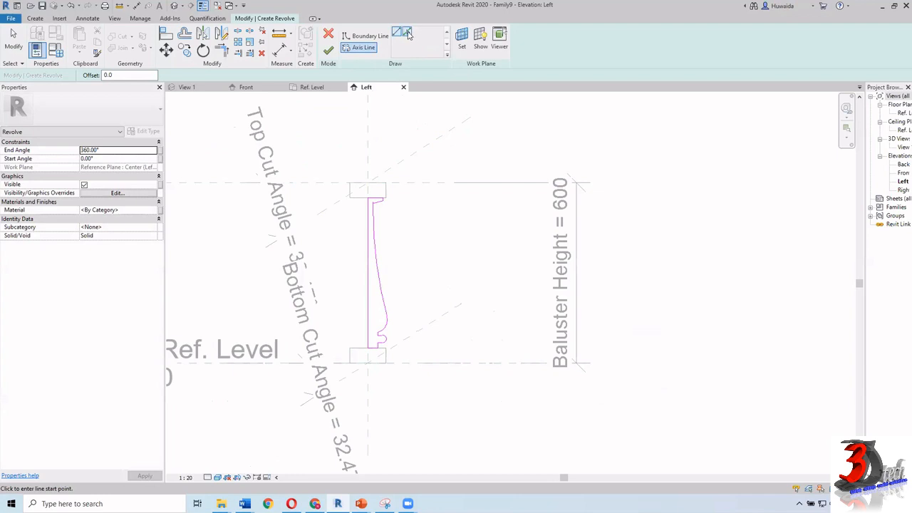
pyautogui.click(407, 33)
pyautogui.click(368, 139)
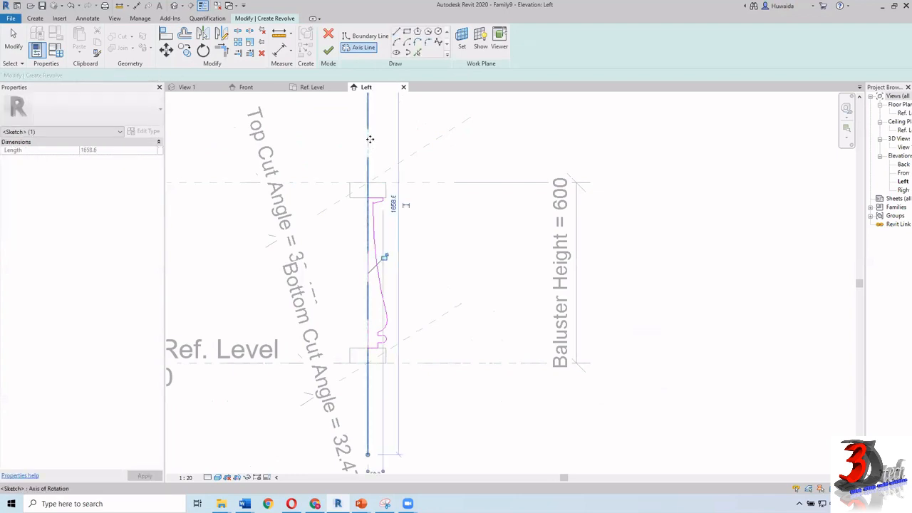
pyautogui.press('Escape')
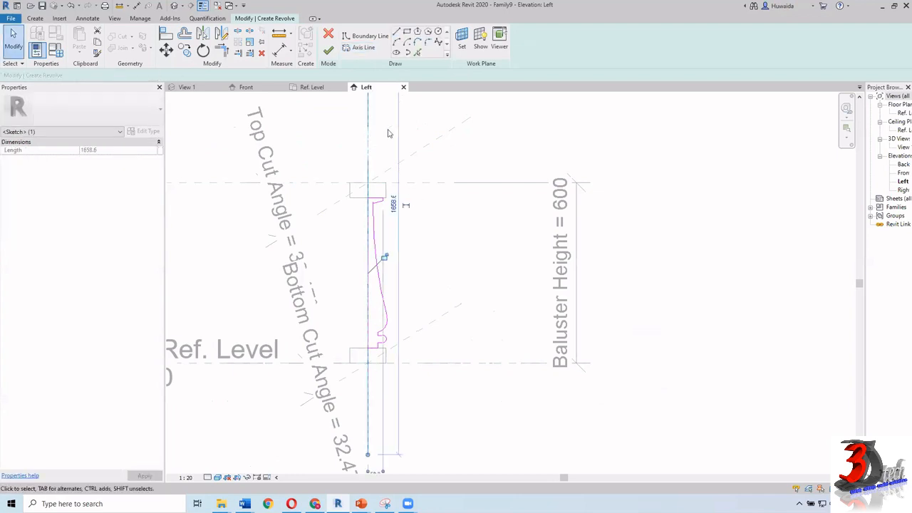
pyautogui.click(328, 51)
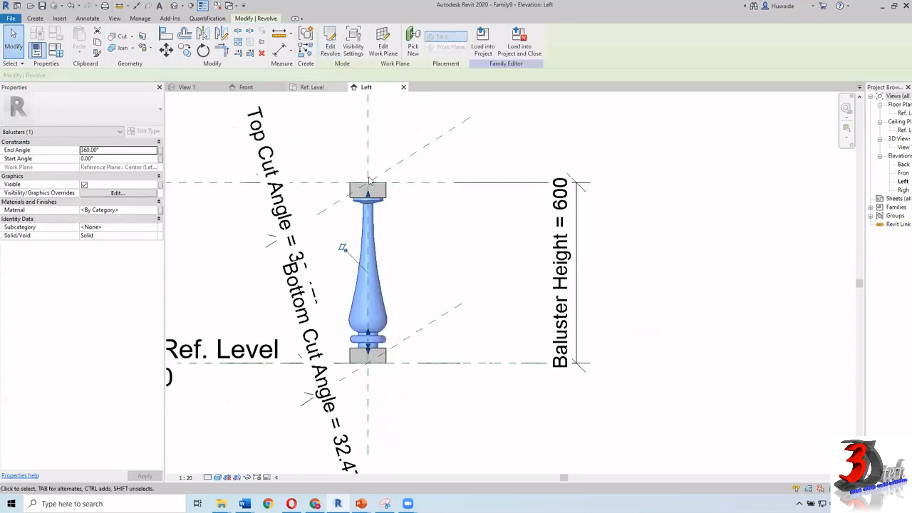
pyautogui.click(407, 261)
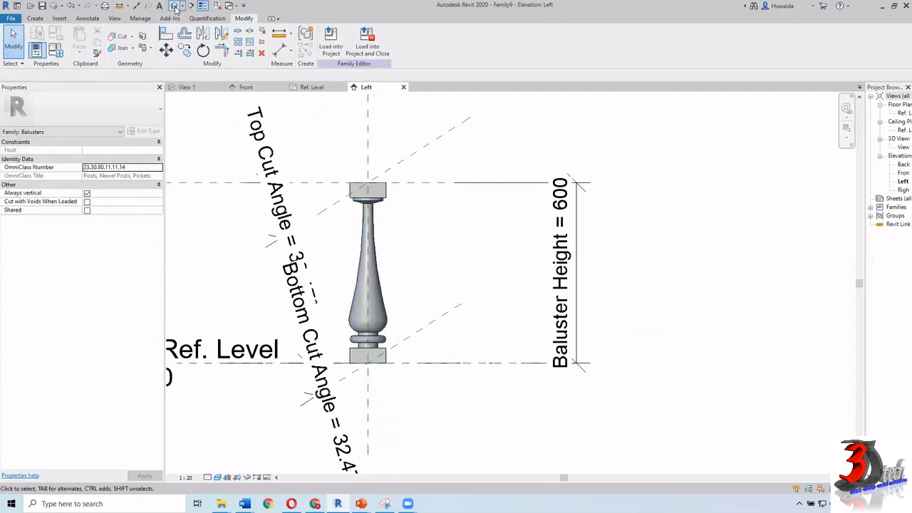
# Step: Show the complete baluster in the default 3D view with a shaded visual style
pyautogui.click(174, 6)
pyautogui.scroll(-2, 401, 230)
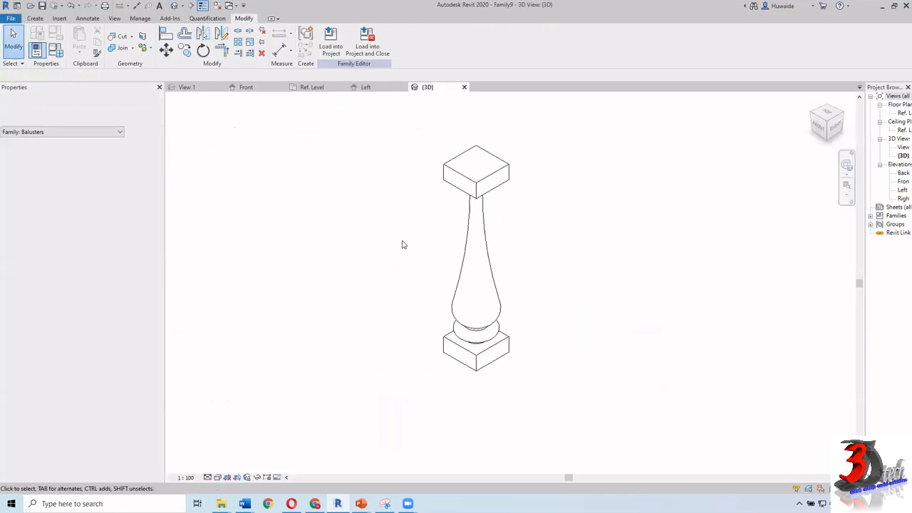
pyautogui.moveTo(467, 290)
pyautogui.keyDown('shift'); pyautogui.mouseDown(button='middle')
pyautogui.moveTo(570, 306)
pyautogui.moveTo(592, 210)
pyautogui.moveTo(584, 141)
pyautogui.moveTo(499, 246)
pyautogui.moveTo(520, 175)
pyautogui.moveTo(530, 196)
pyautogui.mouseUp(button='middle'); pyautogui.keyUp('shift')
pyautogui.moveTo(536, 211); pyautogui.dragTo(492, 215, button='middle')
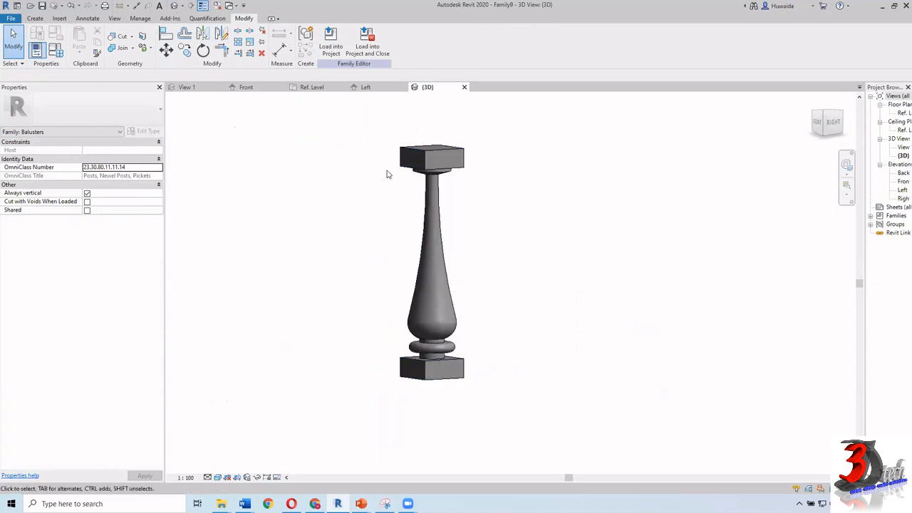
# Step: Join the two-block extrusion with the revolved shaft
pyautogui.click(120, 48)
pyautogui.click(422, 154)
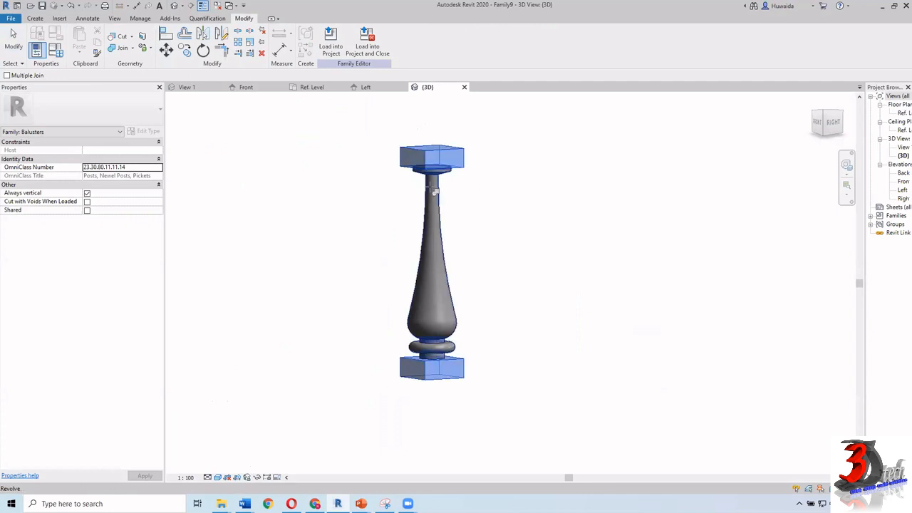
pyautogui.click(434, 191)
pyautogui.click(434, 160)
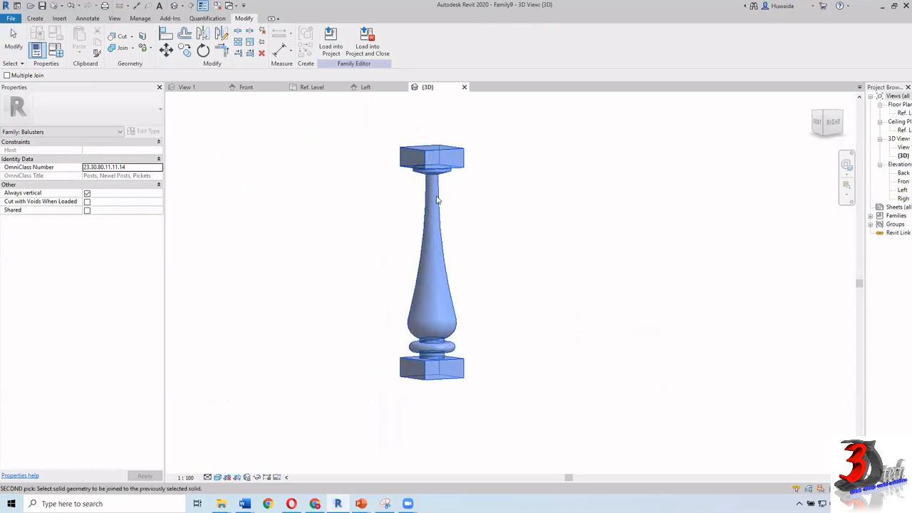
pyautogui.press('Escape')
pyautogui.press('Escape')
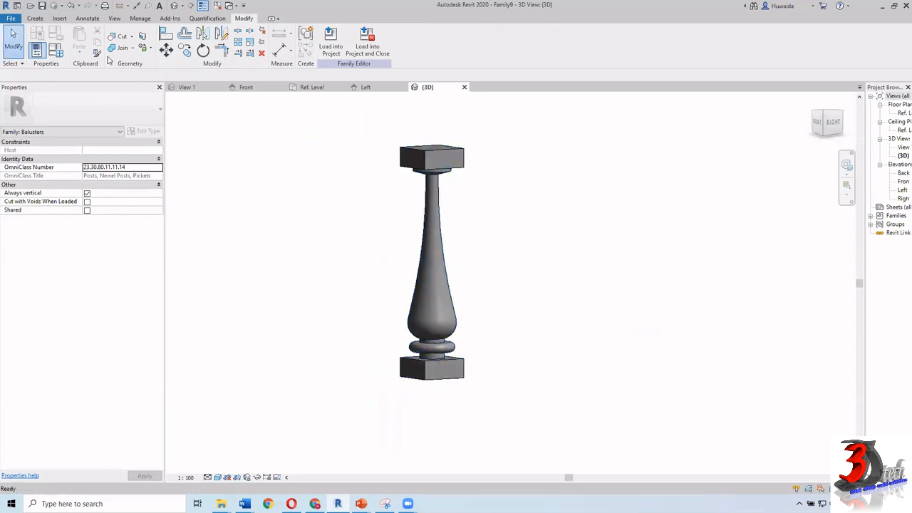
# Step: Select the blocks and the shaft together and open the Material Browser for their Material property
pyautogui.scroll(5, 434, 168)
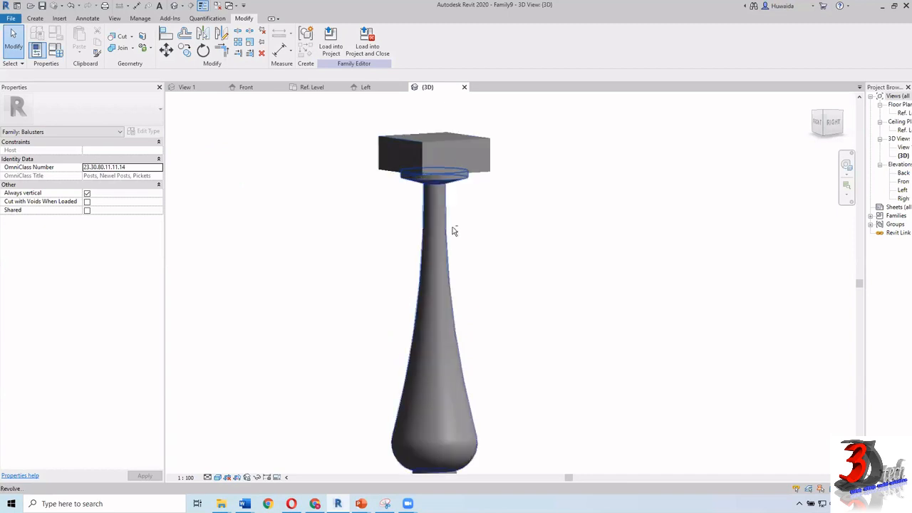
pyautogui.scroll(3, 454, 172)
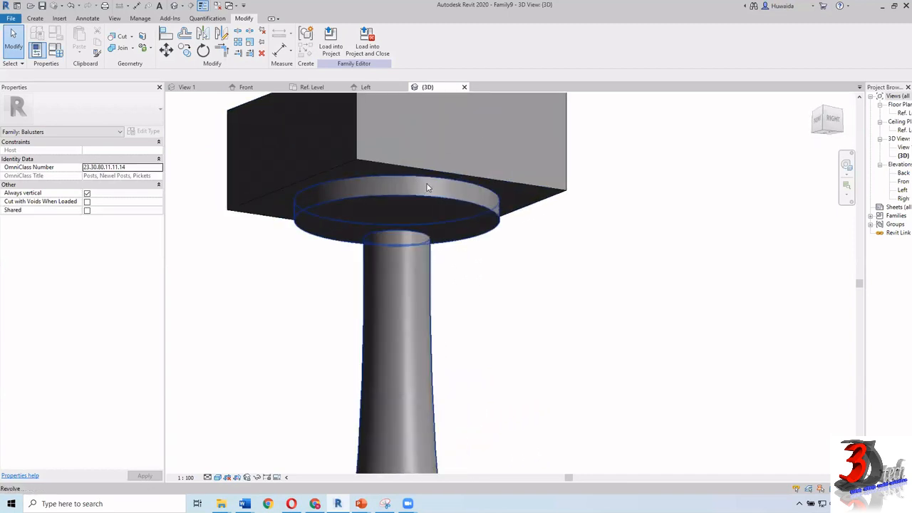
pyautogui.scroll(-6, 427, 187)
pyautogui.keyDown('shift'); pyautogui.moveTo(424, 243); pyautogui.dragTo(464, 229, button='middle'); pyautogui.keyUp('shift')
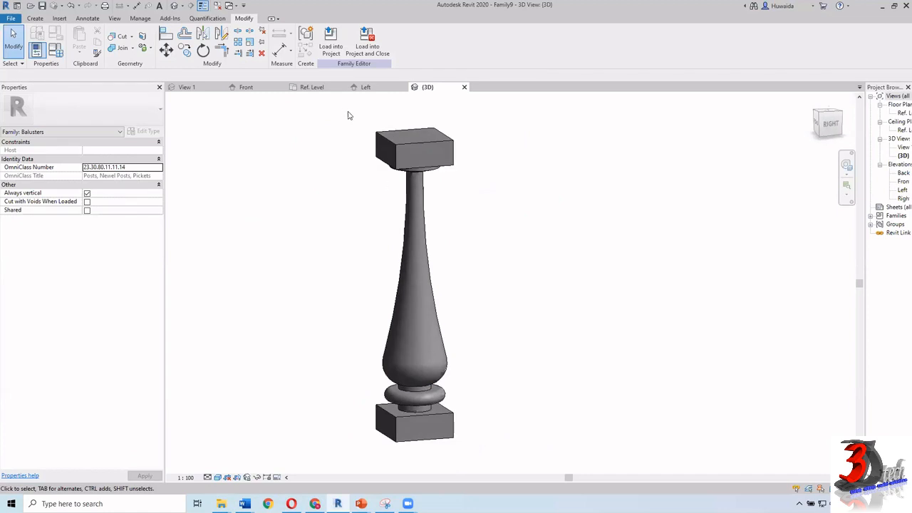
pyautogui.moveTo(343, 109); pyautogui.dragTo(514, 477)
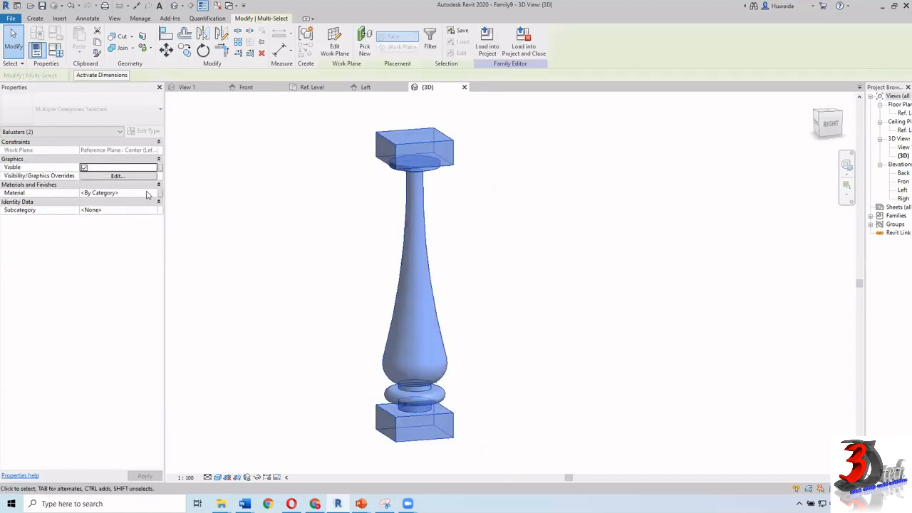
pyautogui.click(121, 193)
pyautogui.click(154, 194)
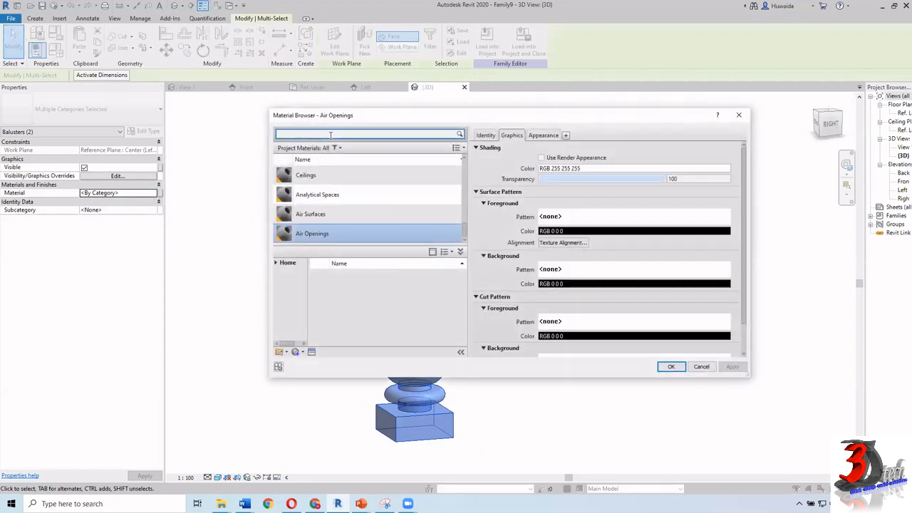
# Step: Search the materials for "stone" and look through the library results
pyautogui.write('c')
pyautogui.write('tone')
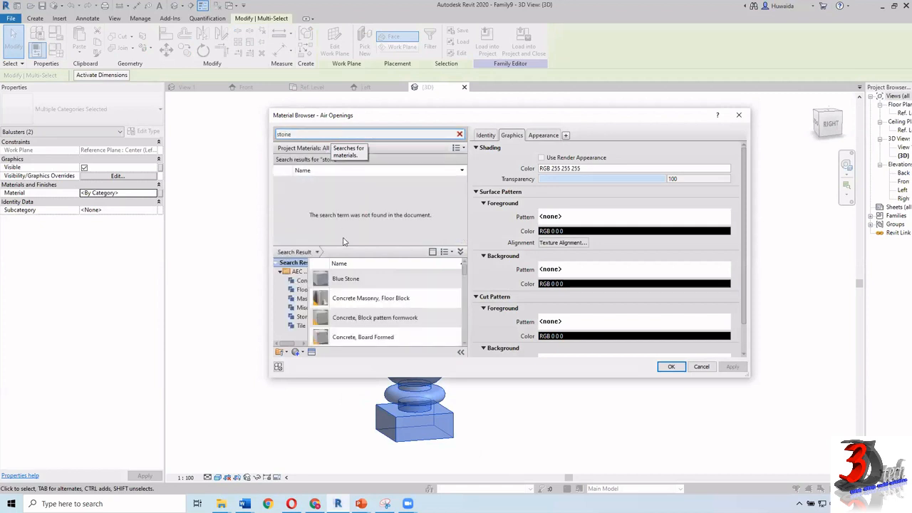
pyautogui.scroll(-5, 357, 303)
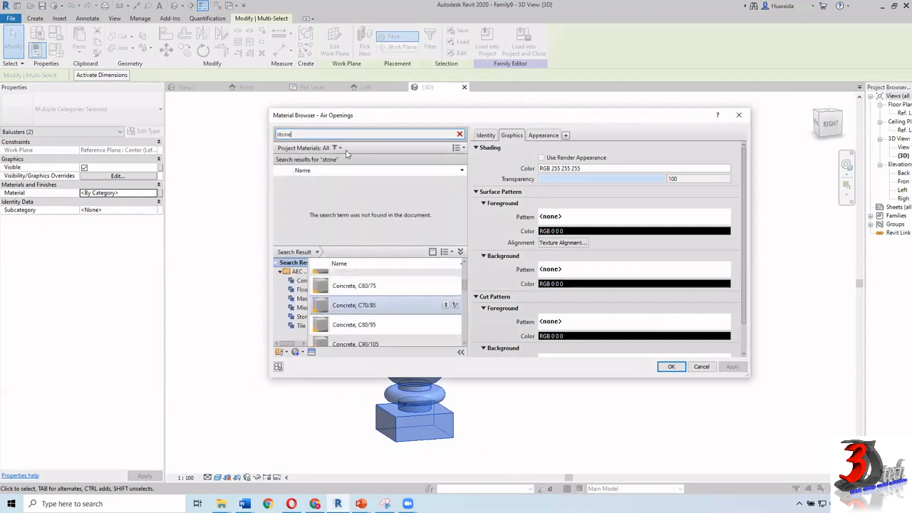
pyautogui.scroll(-2, 365, 311)
# Step: Search the materials for "marble" and assign the Marble library material to the selected blocks and shaft
pyautogui.doubleClick(319, 133)
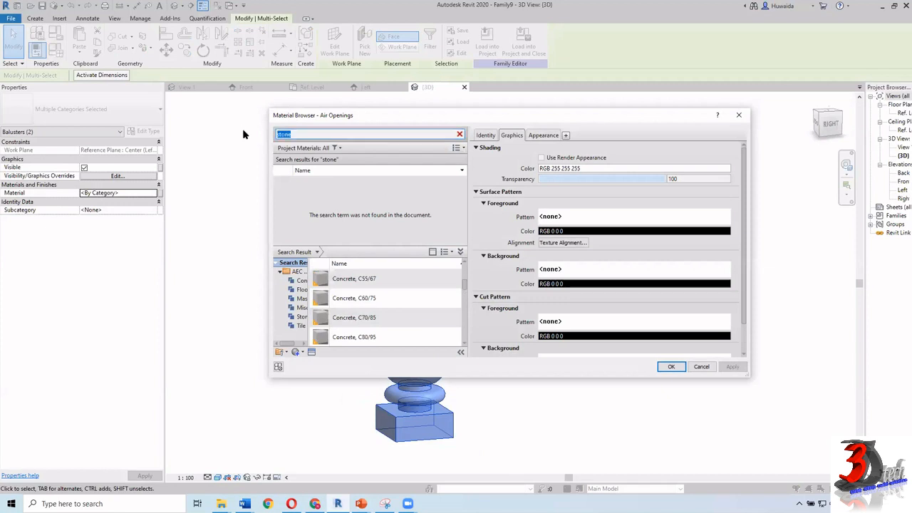
pyautogui.write('marble')
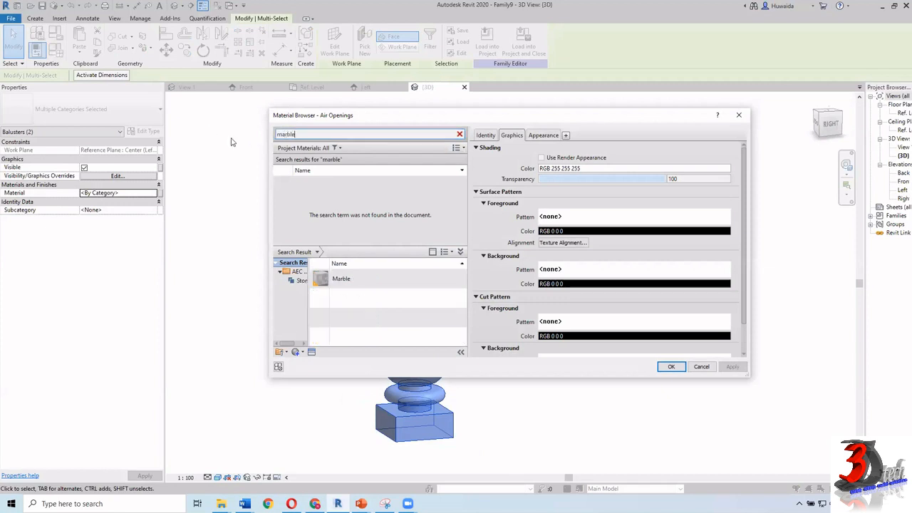
pyautogui.click(452, 278)
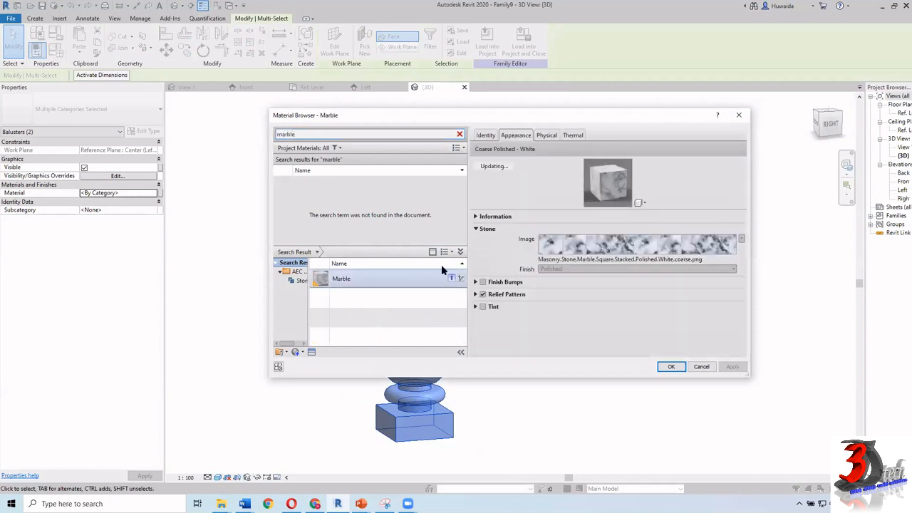
pyautogui.click(671, 367)
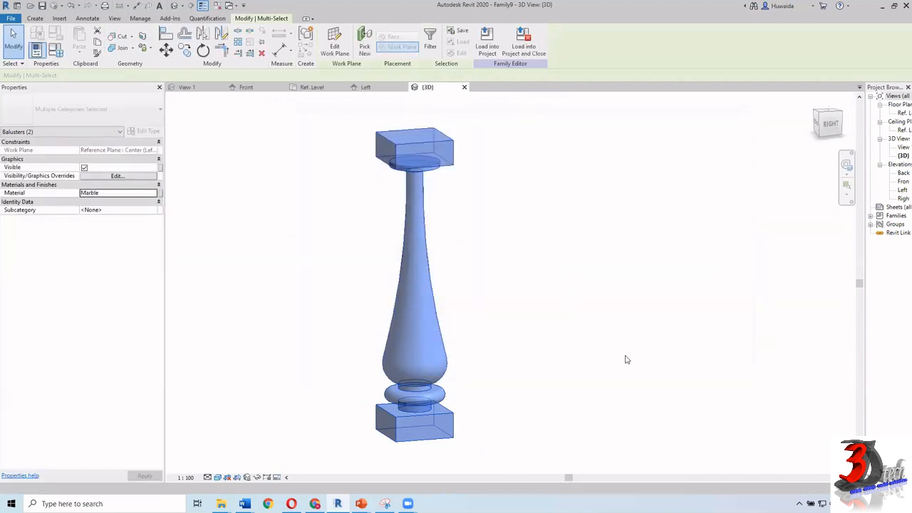
pyautogui.click(599, 348)
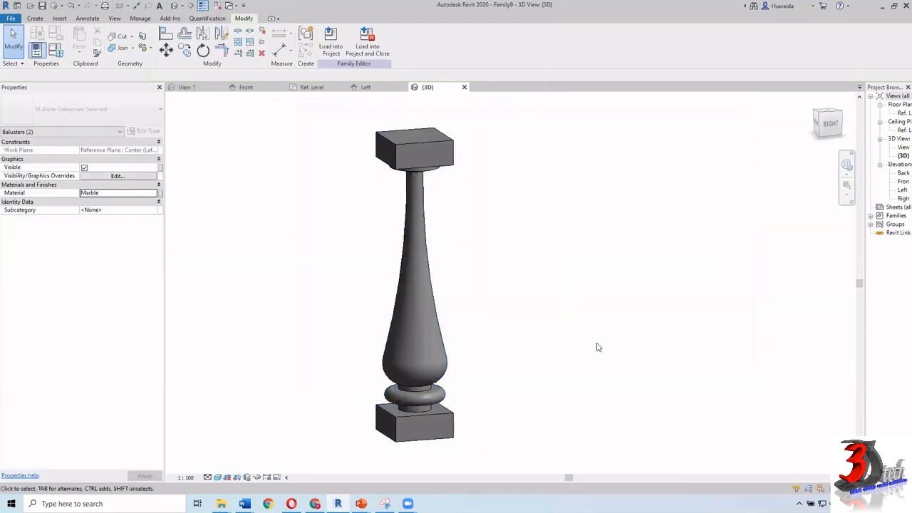
# Step: Switch the 3D view to the Realistic visual style and view the marble baluster from the front-right corner
pyautogui.click(217, 478)
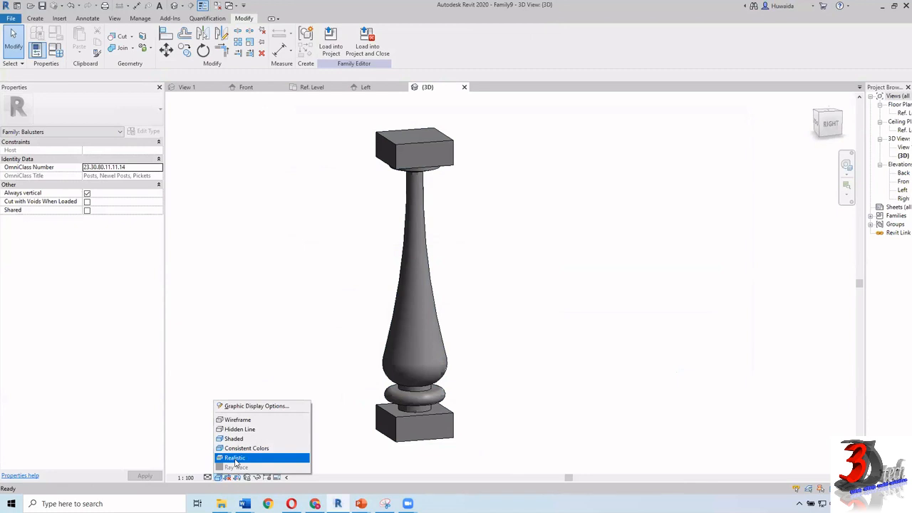
pyautogui.click(235, 462)
pyautogui.scroll(-3, 430, 304)
pyautogui.keyDown('shift'); pyautogui.moveTo(446, 340); pyautogui.dragTo(473, 350, button='middle'); pyautogui.keyUp('shift')
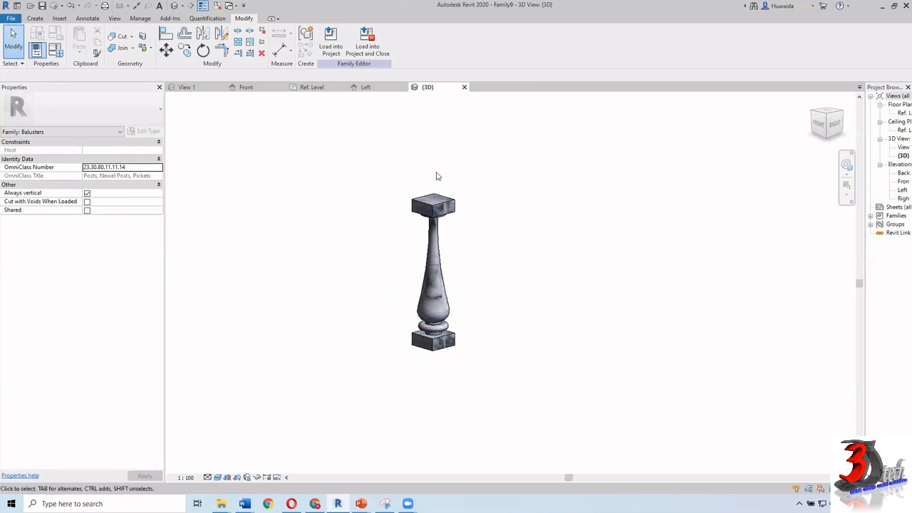
pyautogui.scroll(2, 471, 192)
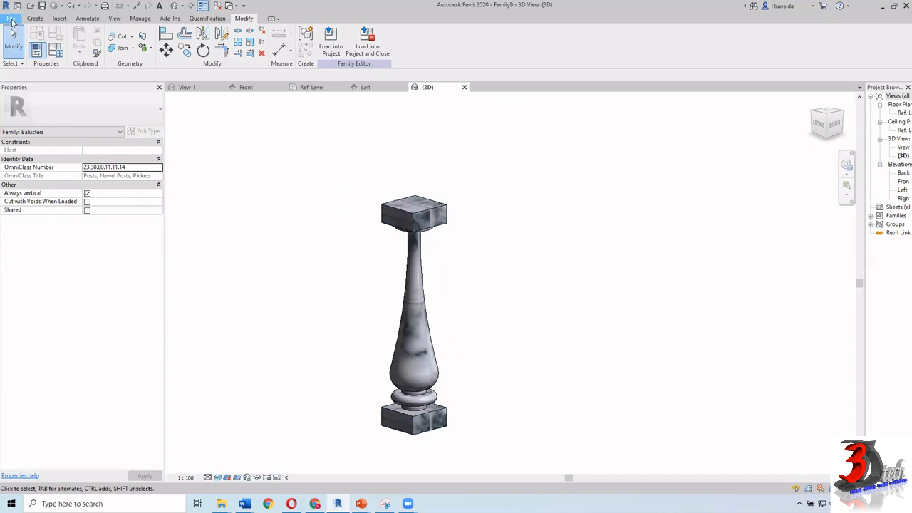
# Step: Create a new family from the Metric Profile-Rail.rft template
pyautogui.click(11, 20)
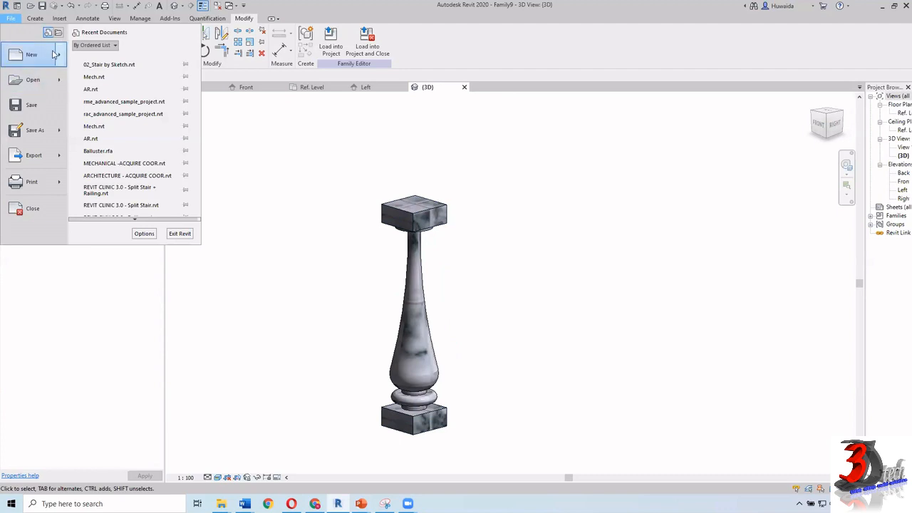
pyautogui.moveTo(59, 56)
pyautogui.click(121, 86)
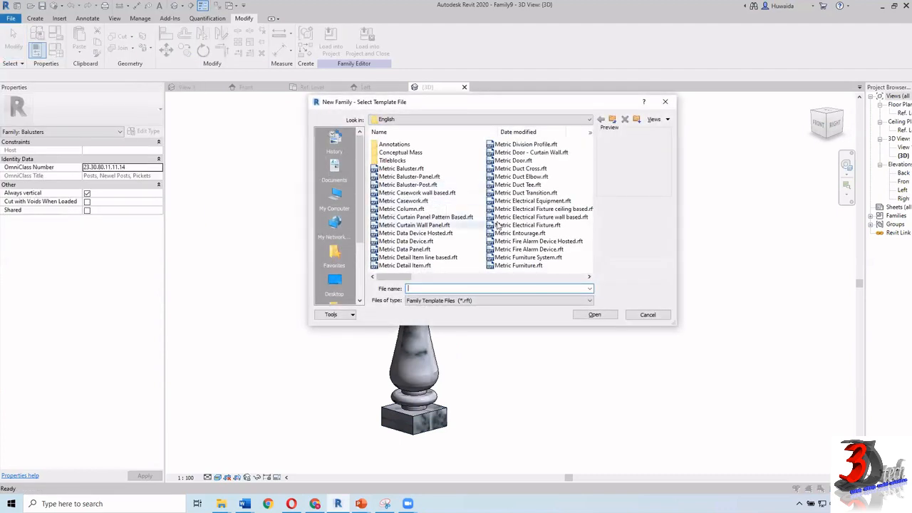
pyautogui.scroll(-1, 503, 229)
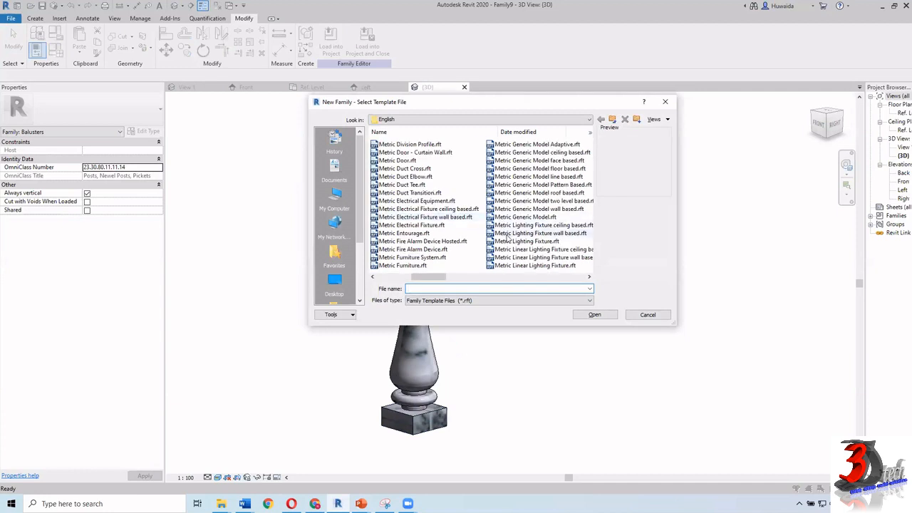
pyautogui.scroll(-1, 508, 238)
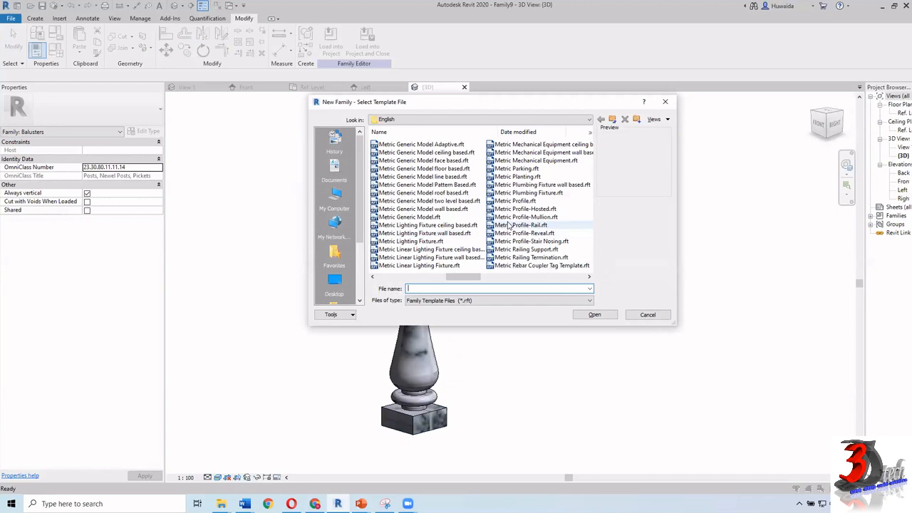
pyautogui.scroll(-1, 507, 226)
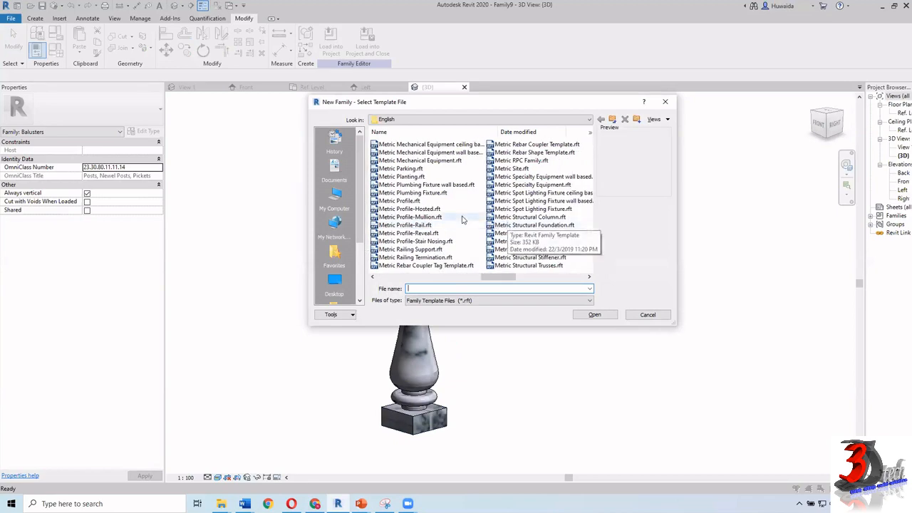
pyautogui.scroll(1, 443, 231)
pyautogui.scroll(-2, 443, 230)
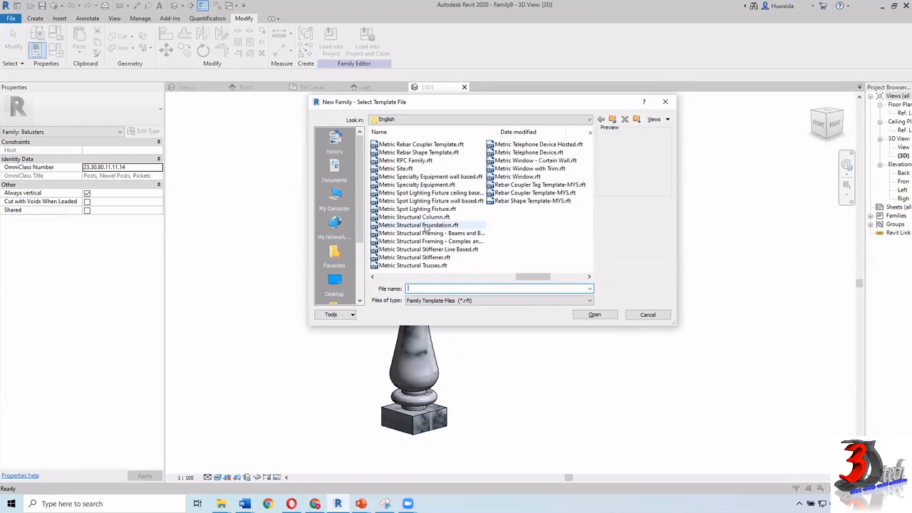
pyautogui.scroll(2, 424, 228)
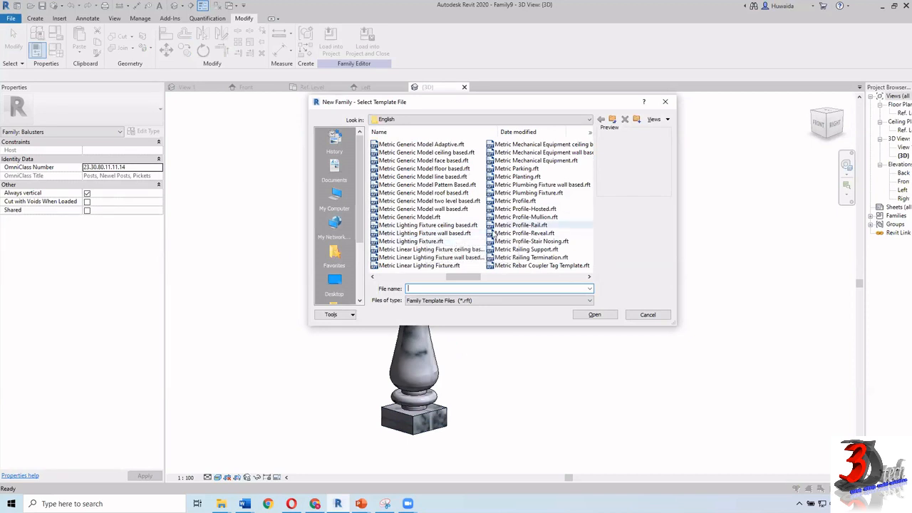
pyautogui.click(528, 224)
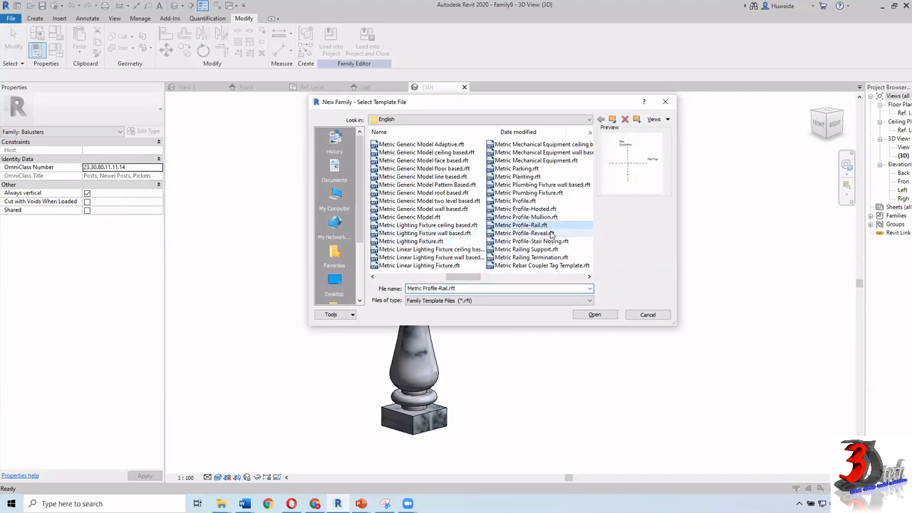
pyautogui.click(592, 315)
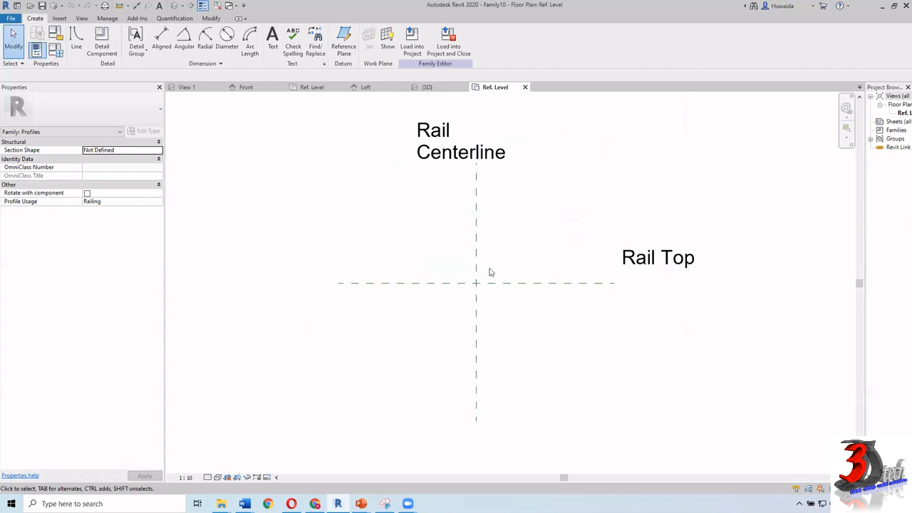
# Step: Draw a rectangle about 139 mm wide and 89 mm high across the Rail Centerline, with its base on the Rail Top line
pyautogui.moveTo(504, 268); pyautogui.dragTo(423, 257, button='middle')
pyautogui.scroll(3, 423, 257)
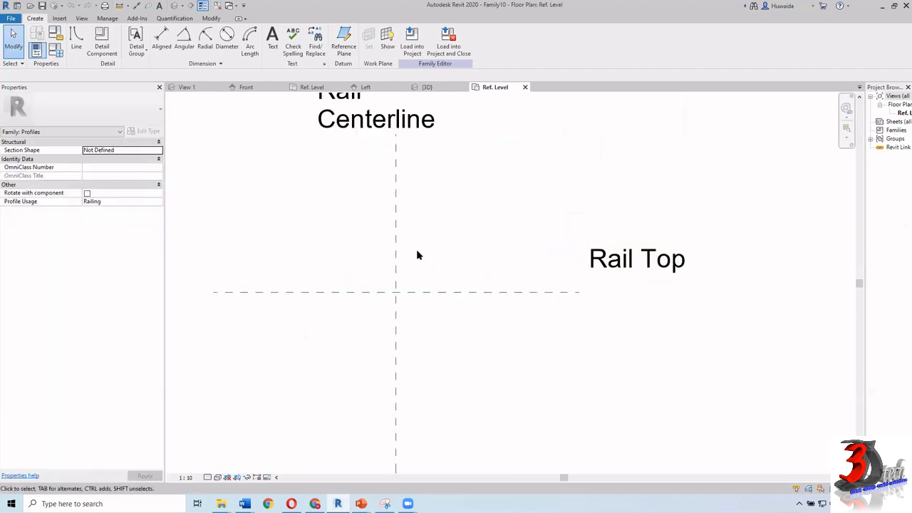
pyautogui.click(75, 42)
pyautogui.click(35, 22)
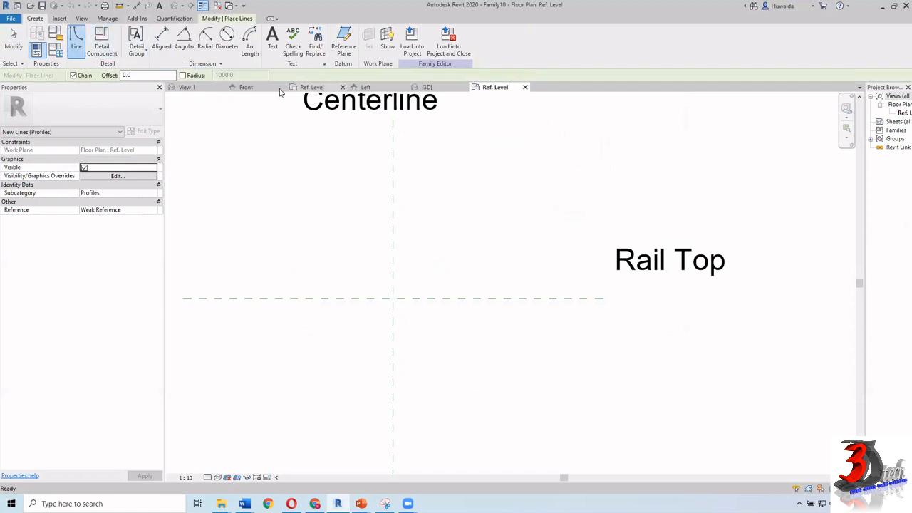
pyautogui.click(78, 47)
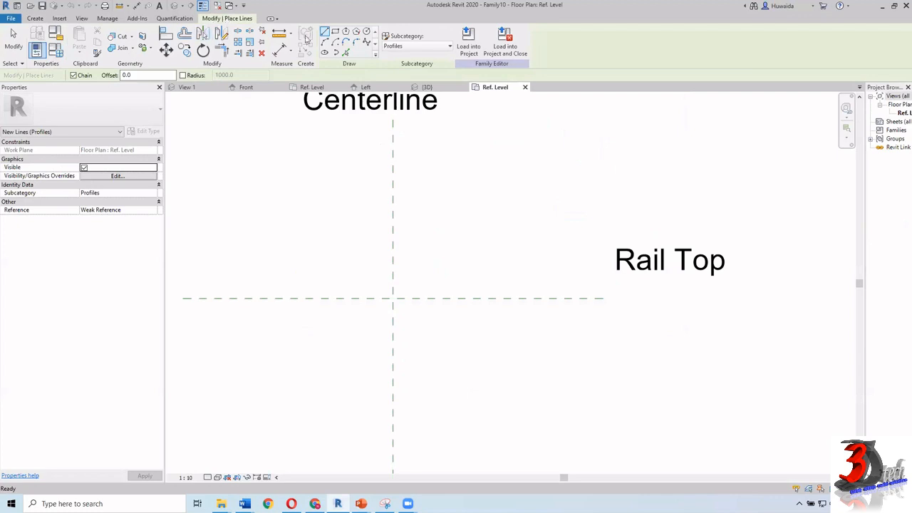
pyautogui.click(335, 32)
pyautogui.click(348, 237)
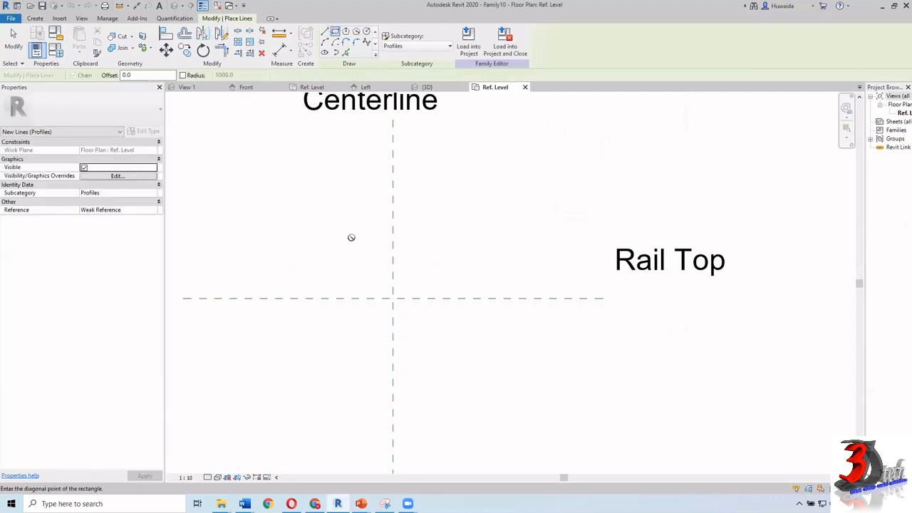
pyautogui.click(446, 298)
pyautogui.press('Escape')
pyautogui.press('Escape')
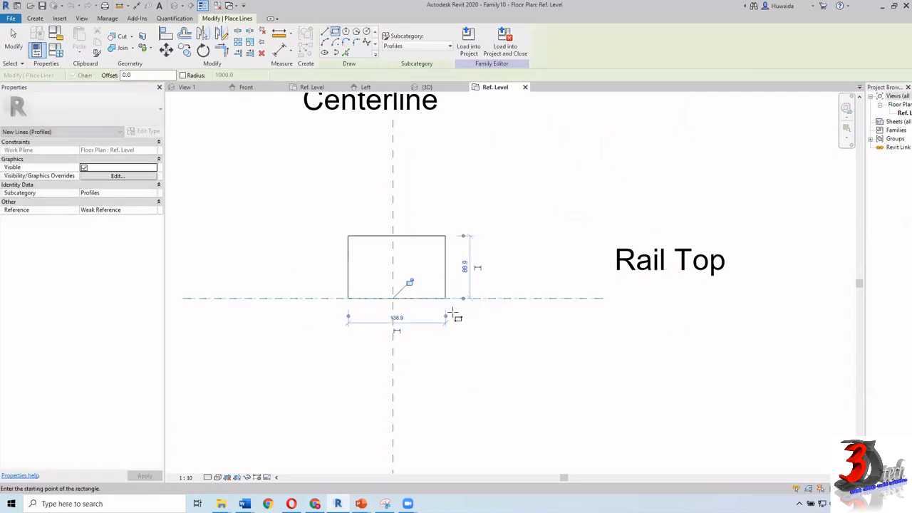
# Step: Place the rectangle's right edge 80 mm from the Rail Centerline
pyautogui.click(358, 299)
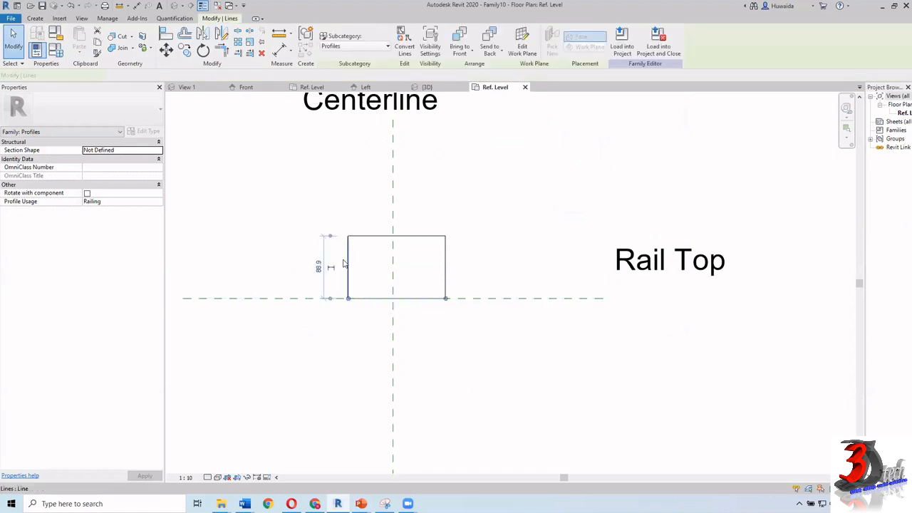
pyautogui.moveTo(348, 316); pyautogui.dragTo(394, 329)
pyautogui.click(420, 319)
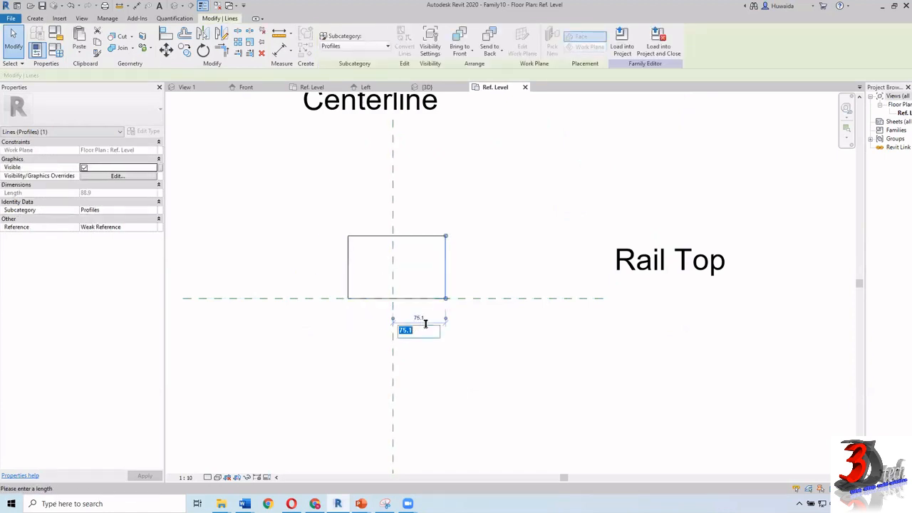
pyautogui.write('80')
pyautogui.press('Return')
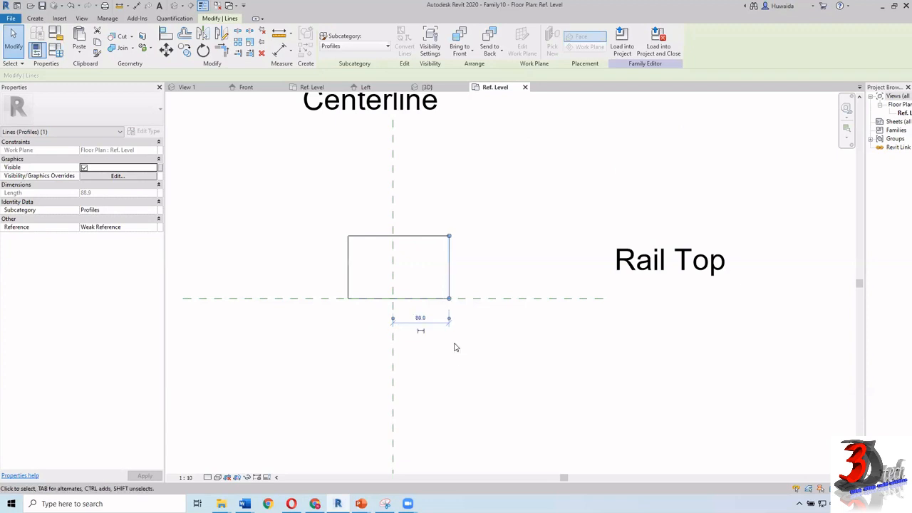
# Step: Set the rectangle's overall width to 160 mm by moving its left edge
pyautogui.click(349, 275)
pyautogui.click(396, 205)
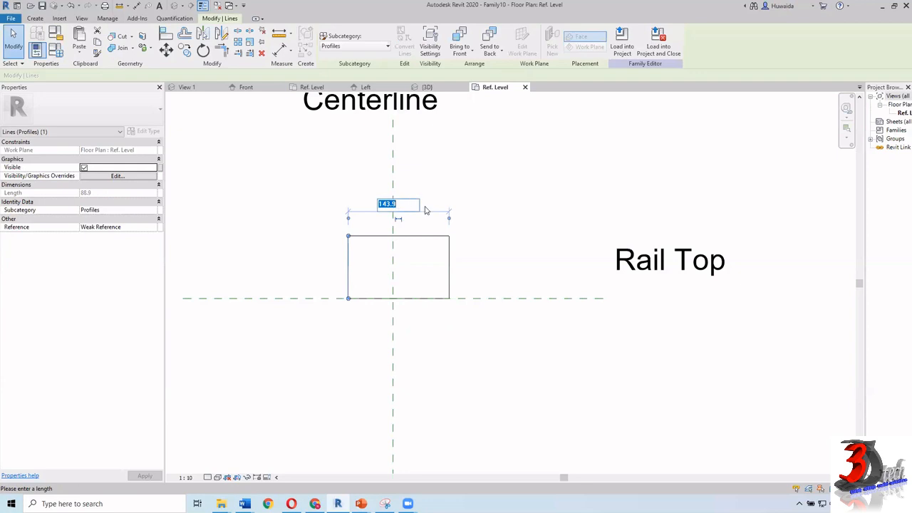
pyautogui.write('160')
pyautogui.press('Return')
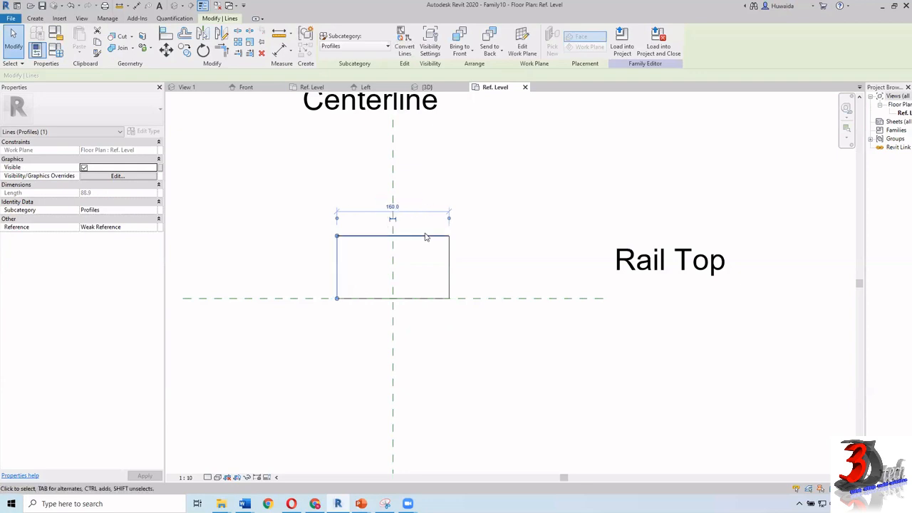
# Step: Set the rectangle's height to 60 mm by moving its top edge
pyautogui.click(426, 236)
pyautogui.click(468, 267)
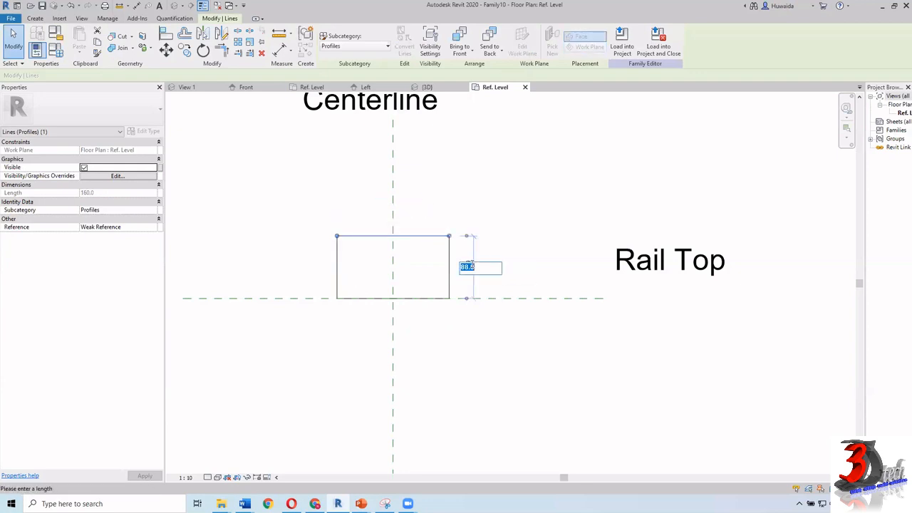
pyautogui.write('60')
pyautogui.press('Return')
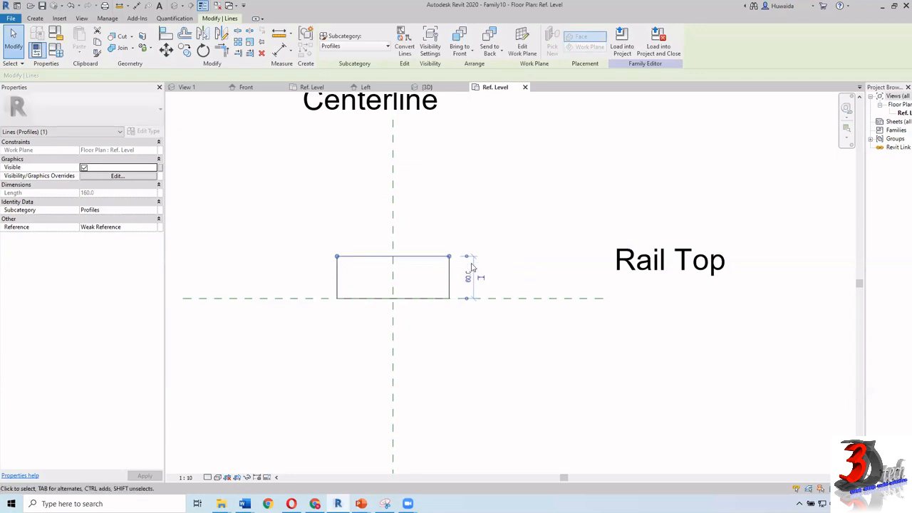
pyautogui.press('Escape')
# Step: Round the upper-left corner of the rail profile rectangle with a 25 mm radius fillet arc
pyautogui.scroll(2, 403, 266)
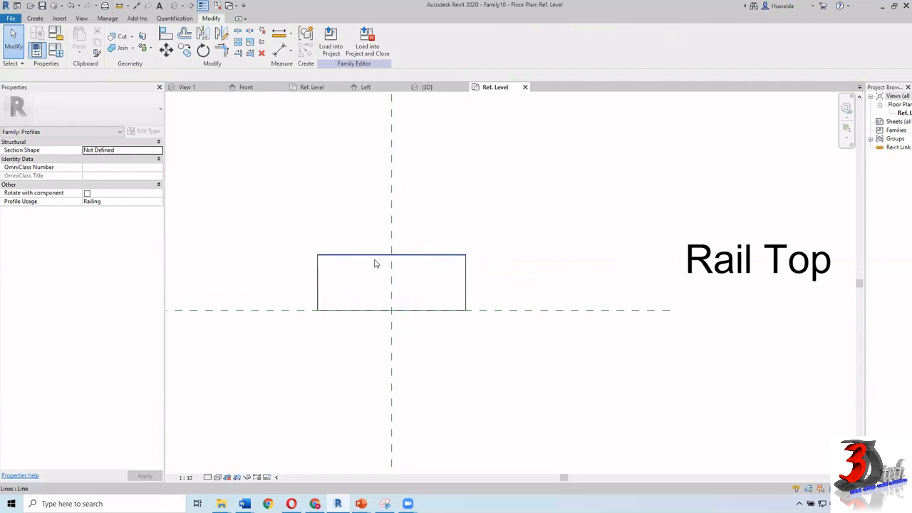
pyautogui.scroll(2, 342, 257)
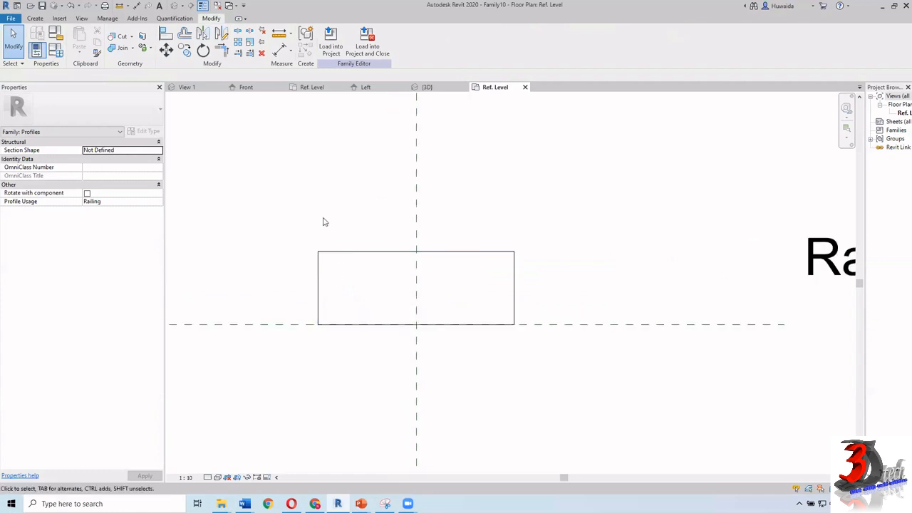
pyautogui.click(35, 18)
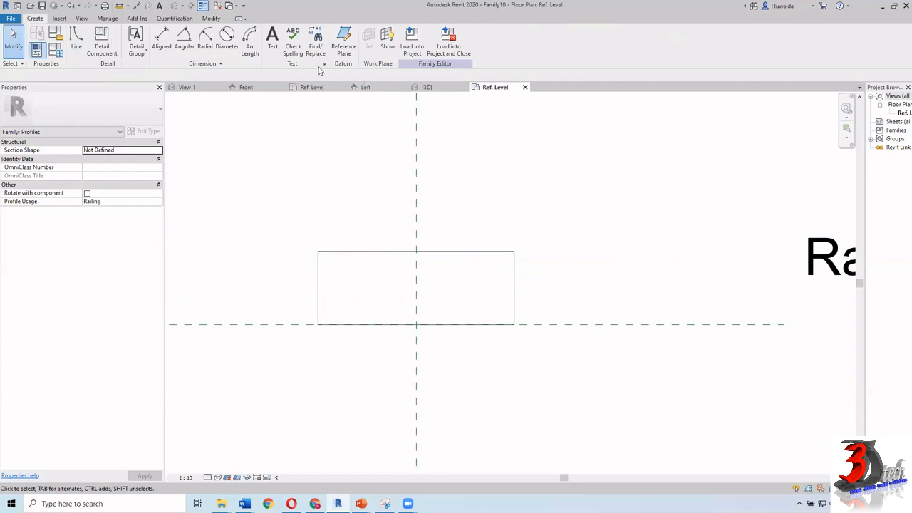
pyautogui.click(77, 39)
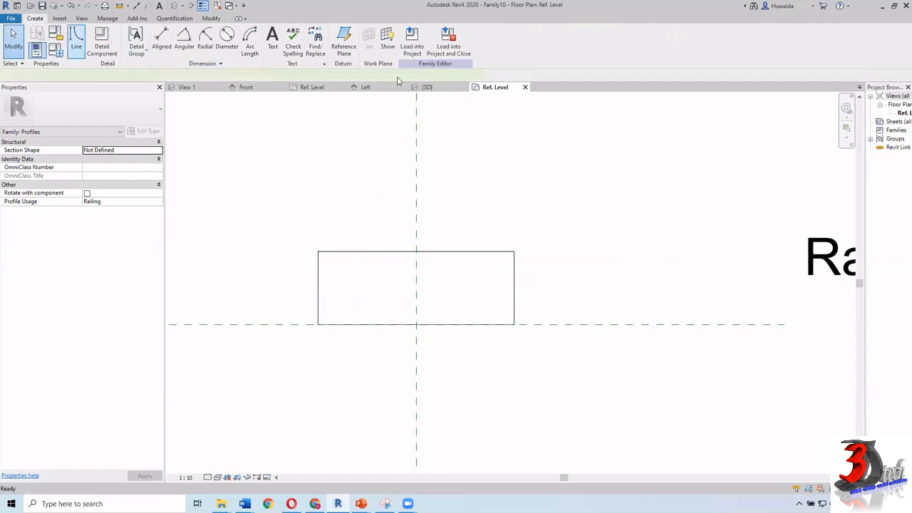
pyautogui.click(356, 43)
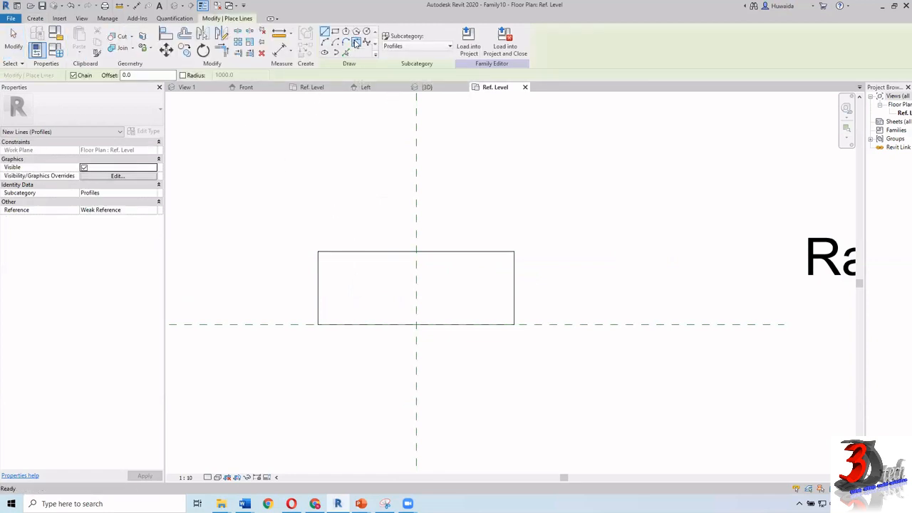
pyautogui.click(319, 269)
pyautogui.click(331, 251)
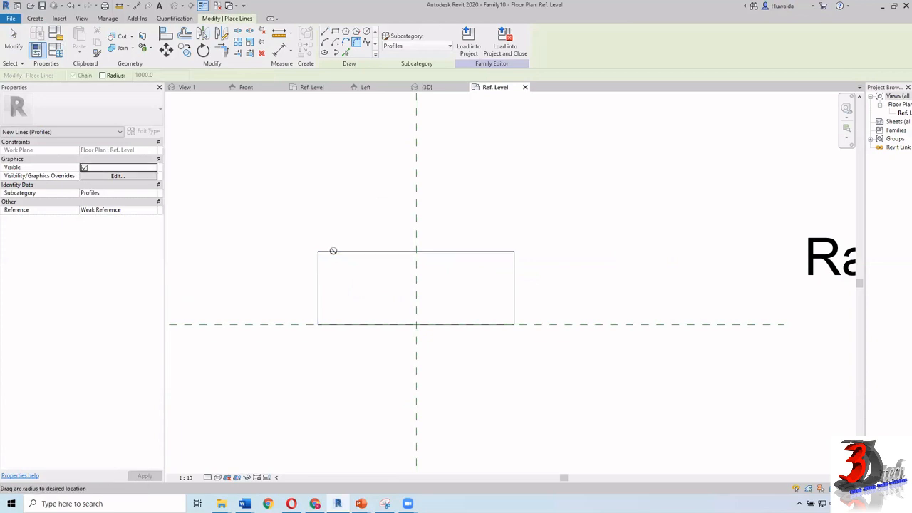
pyautogui.click(332, 261)
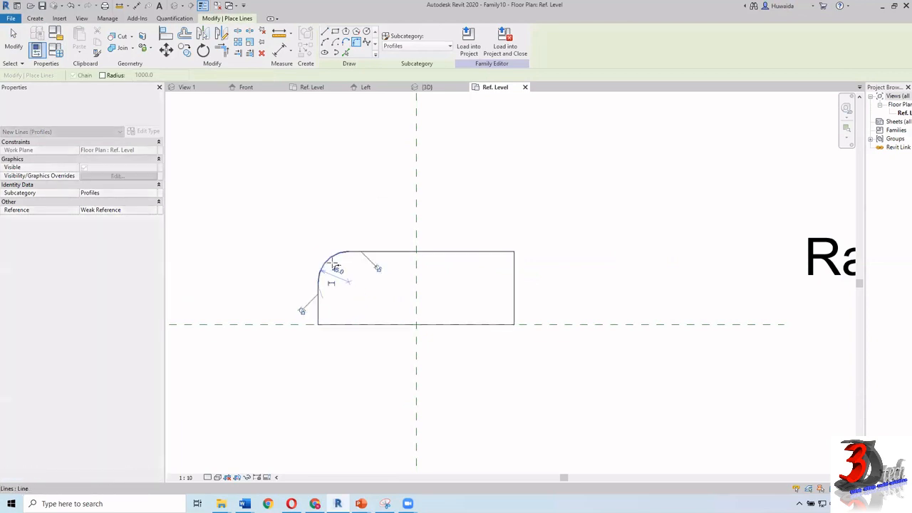
pyautogui.press('Return')
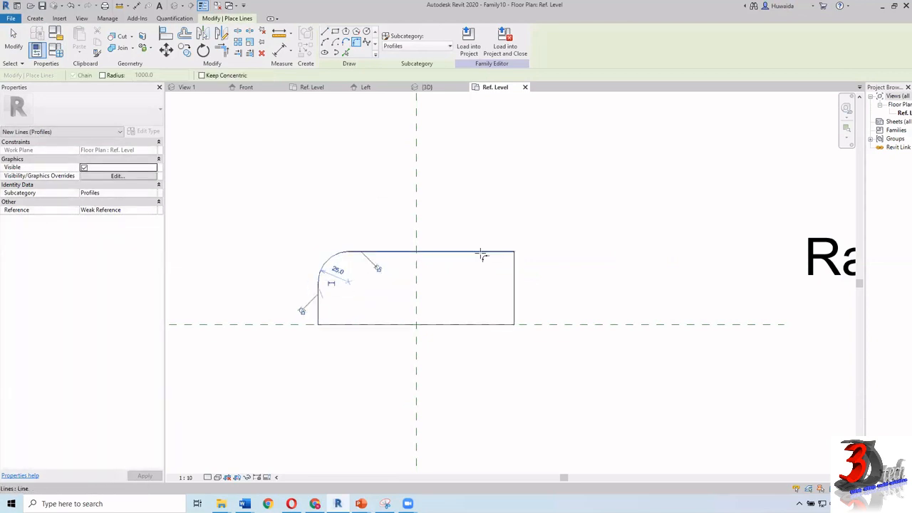
# Step: Fillet the upper-right corner of the rail profile and set its radius to 25 mm
pyautogui.click(514, 265)
pyautogui.click(501, 252)
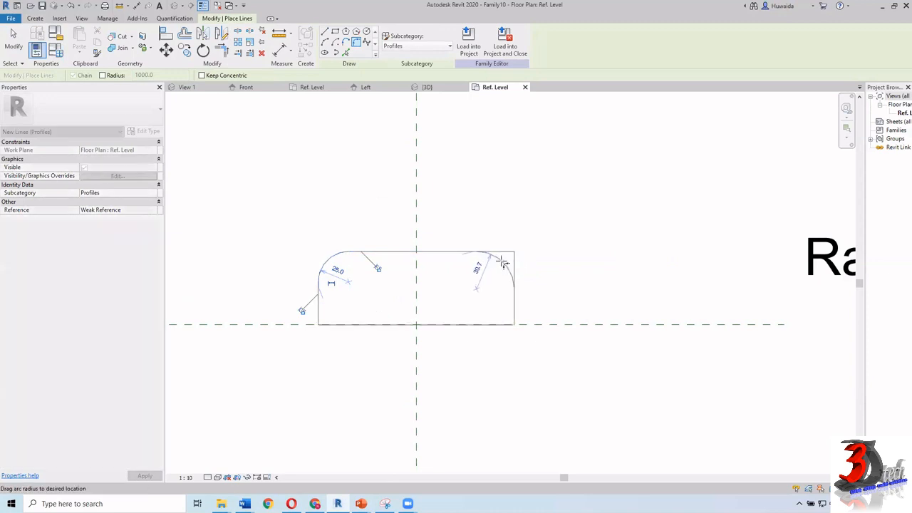
pyautogui.click(502, 264)
pyautogui.click(489, 270)
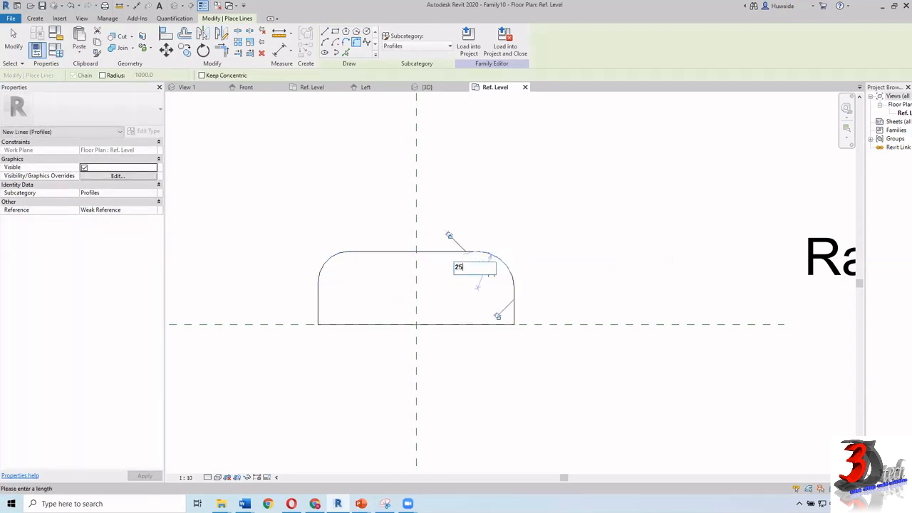
pyautogui.write('25')
pyautogui.press('Return')
pyautogui.scroll(2, 360, 310)
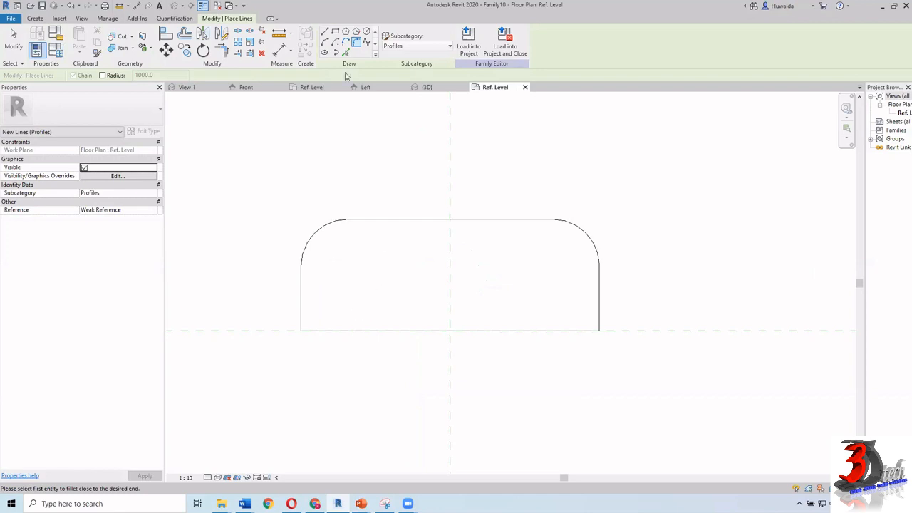
pyautogui.press('Escape')
pyautogui.press('Escape')
# Step: Draw a three-sided notch outline about 10 mm deep and 12.3 mm high inward from the profile's left edge, just above the Rail Top line
pyautogui.click(37, 19)
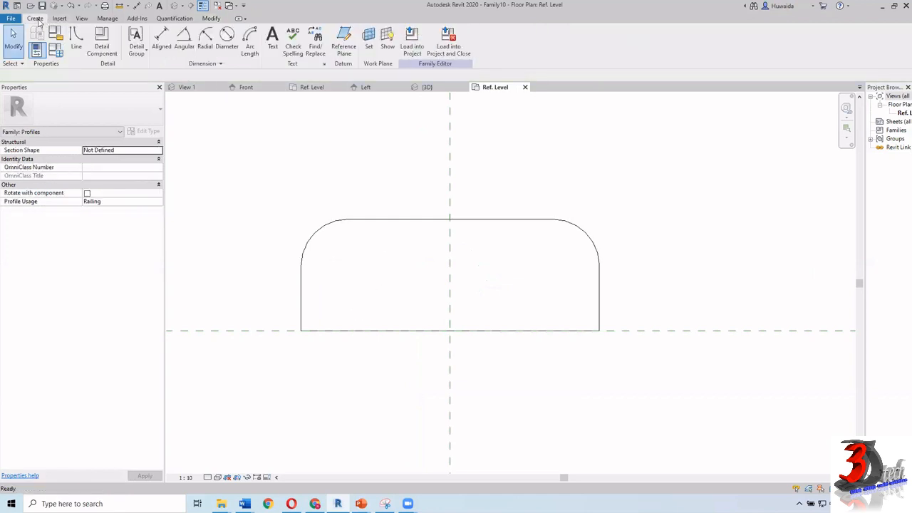
pyautogui.click(77, 39)
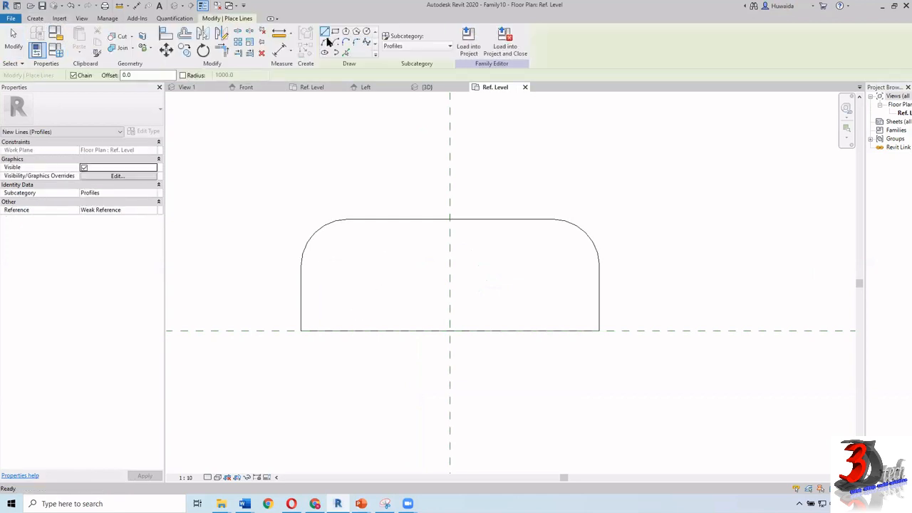
pyautogui.scroll(1, 301, 288)
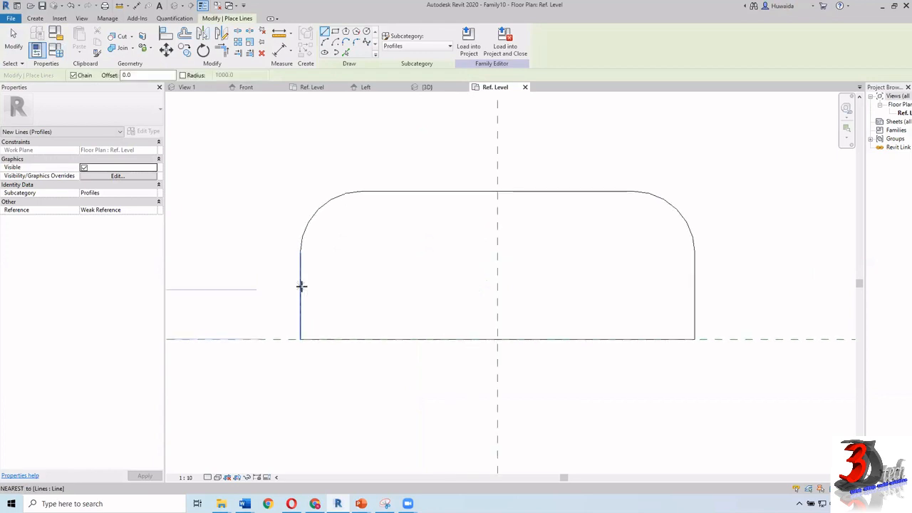
pyautogui.click(301, 289)
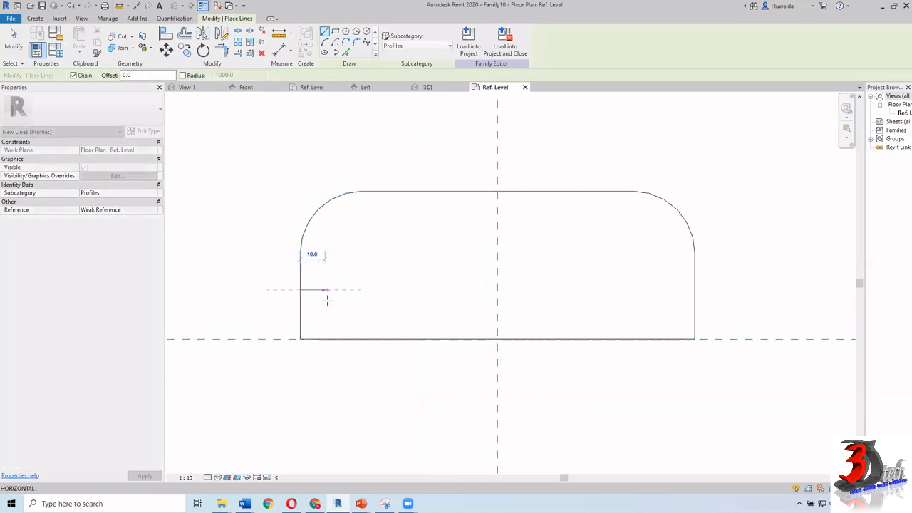
pyautogui.click(326, 299)
pyautogui.click(325, 320)
pyautogui.click(301, 320)
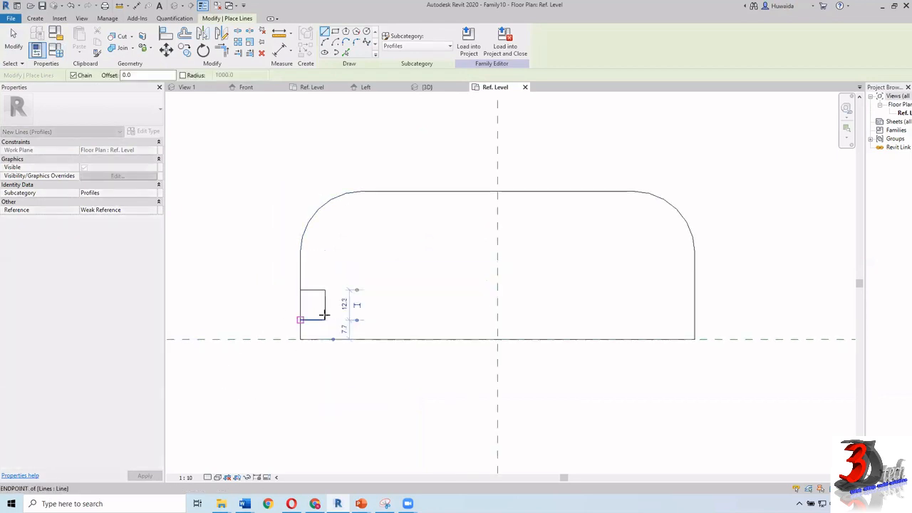
pyautogui.press('Escape')
pyautogui.press('Escape')
# Step: Mirror the three notch lines about the Rail Centerline onto the profile's right edge
pyautogui.moveTo(342, 324)
pyautogui.mouseDown()
pyautogui.moveTo(286, 278)
pyautogui.moveTo(345, 314)
pyautogui.moveTo(345, 326)
pyautogui.mouseUp()
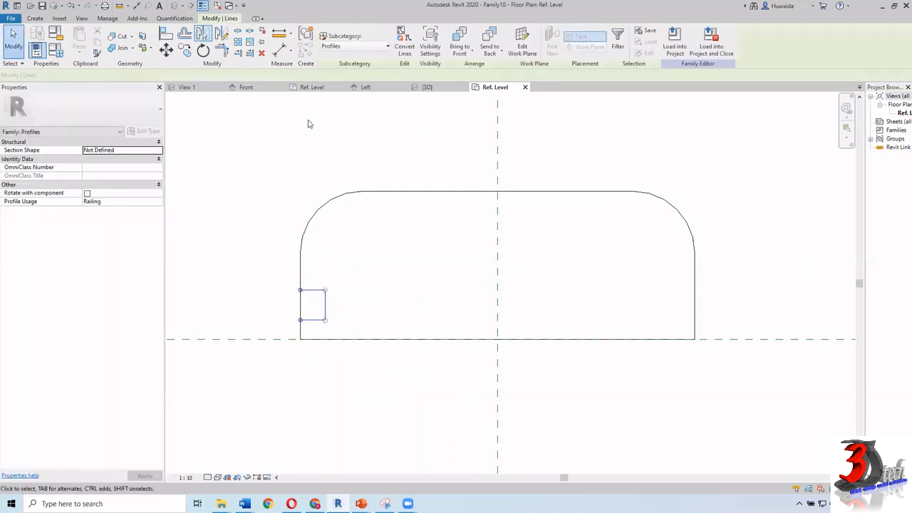
pyautogui.click(561, 221)
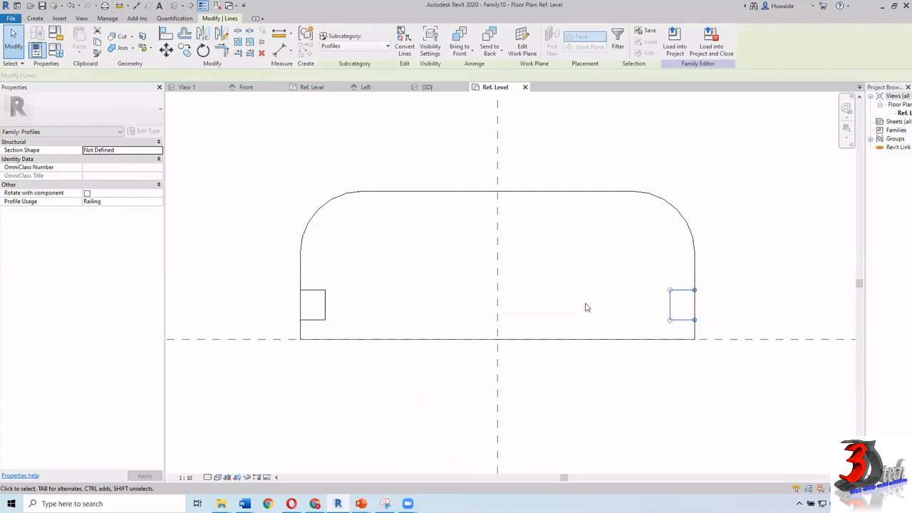
pyautogui.press('Escape')
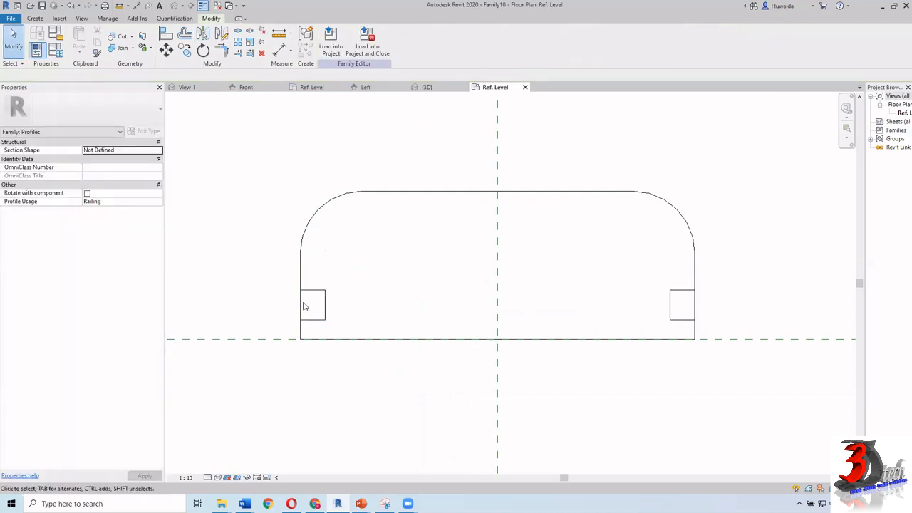
# Step: Split the profile's side edges inside the notches and shorten the right edge's lower segment to about 11.3 mm
pyautogui.click(238, 34)
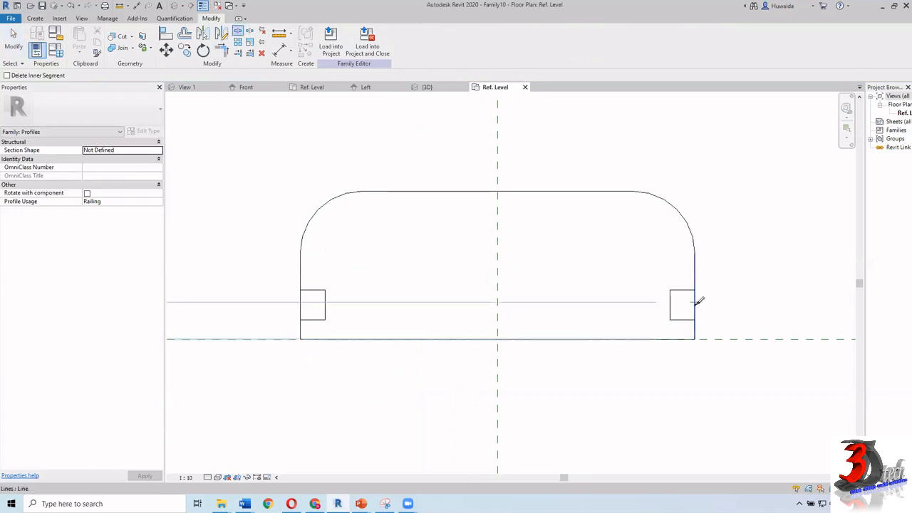
pyautogui.scroll(5, 697, 305)
pyautogui.press('Escape')
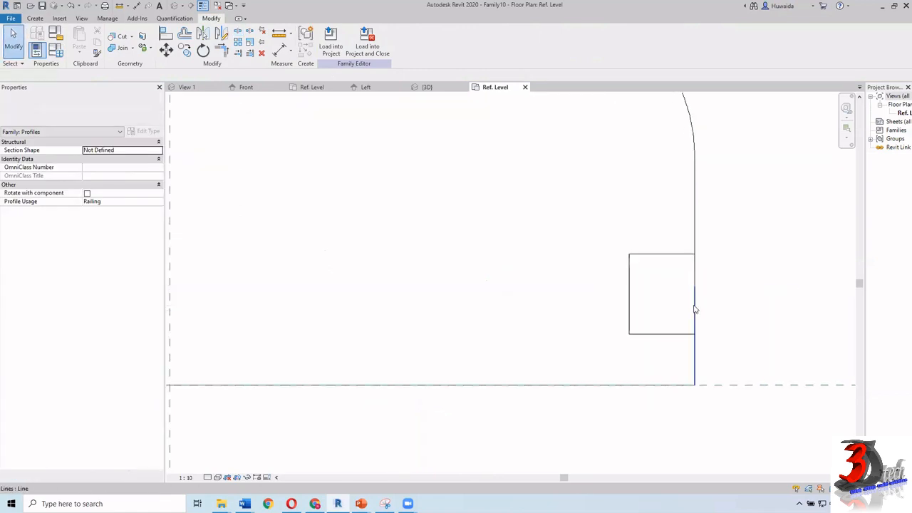
pyautogui.click(695, 294)
pyautogui.moveTo(695, 287); pyautogui.dragTo(697, 307)
pyautogui.click(709, 305)
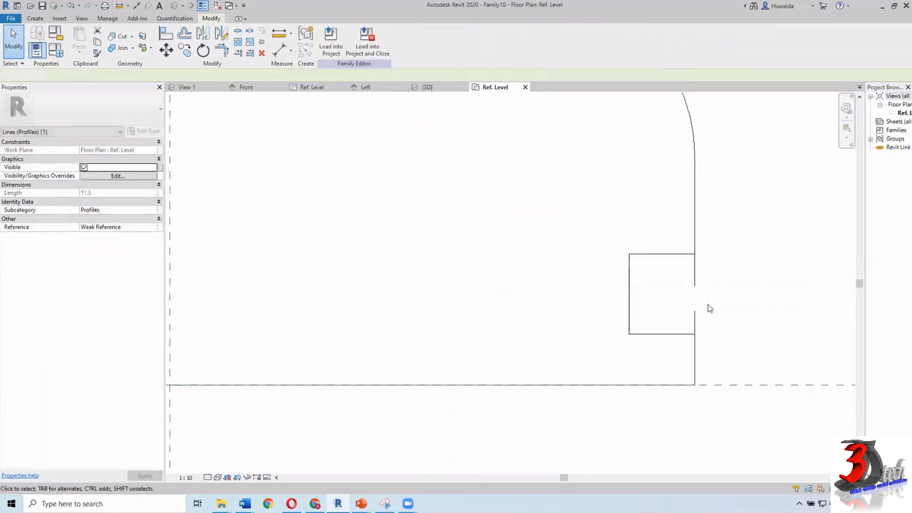
# Step: Trim the right edge's two segments to the notch's horizontal lines so the notch is open to the outside
pyautogui.press('s')
pyautogui.press('l')
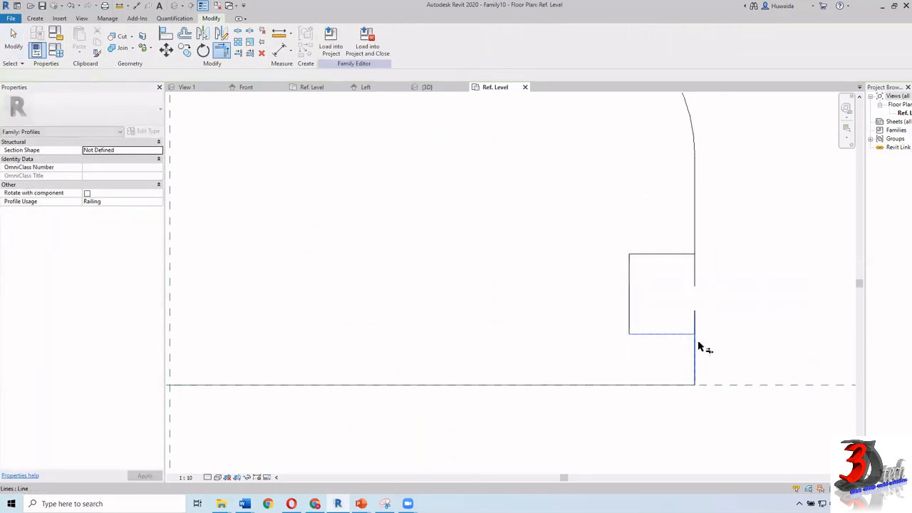
pyautogui.click(697, 344)
pyautogui.click(678, 255)
pyautogui.click(694, 243)
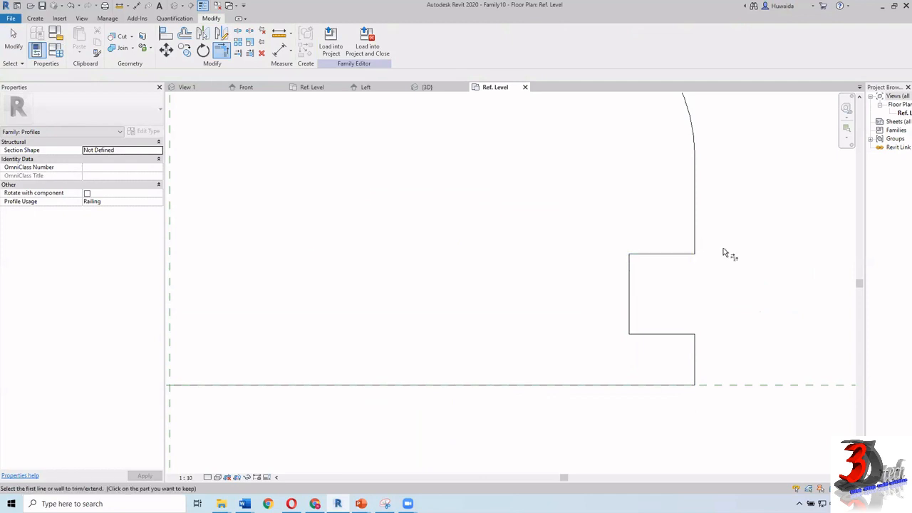
# Step: Trim the left edge's two segments to the left notch's horizontal lines to complete the profile outline
pyautogui.scroll(-3, 725, 253)
pyautogui.scroll(5, 288, 274)
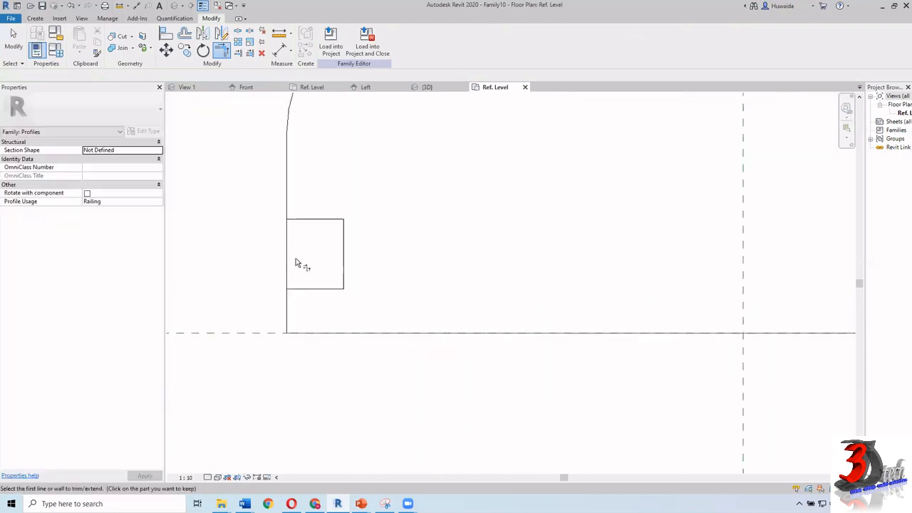
pyautogui.click(293, 289)
pyautogui.click(287, 300)
pyautogui.click(300, 219)
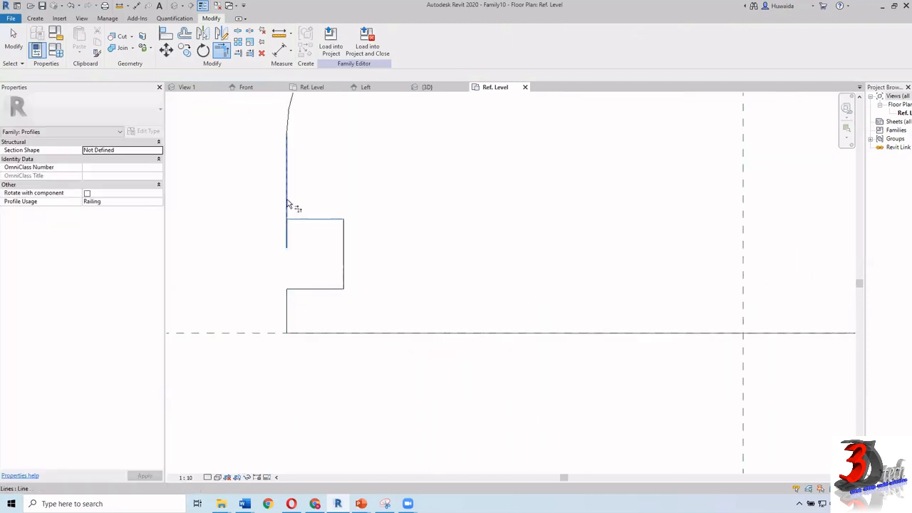
pyautogui.click(289, 206)
pyautogui.scroll(-5, 265, 271)
pyautogui.press('Escape')
pyautogui.scroll(-3, 442, 236)
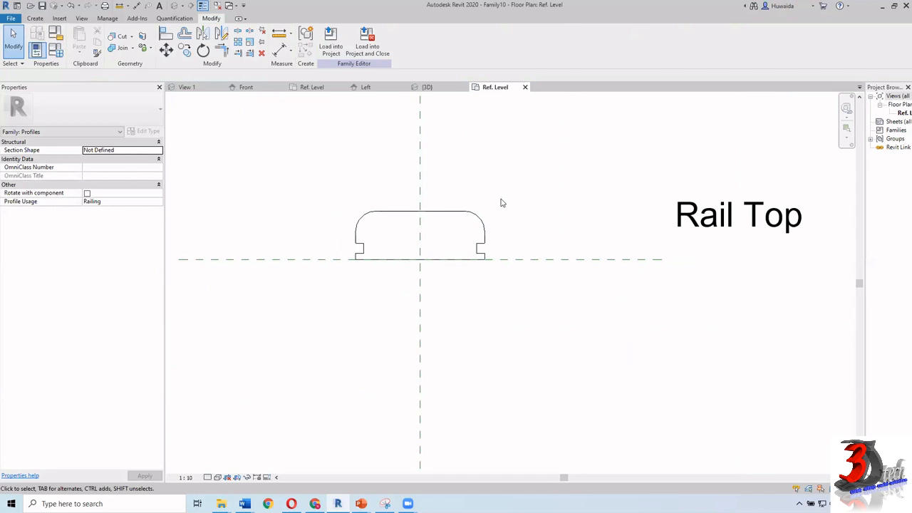
pyautogui.scroll(-2, 513, 207)
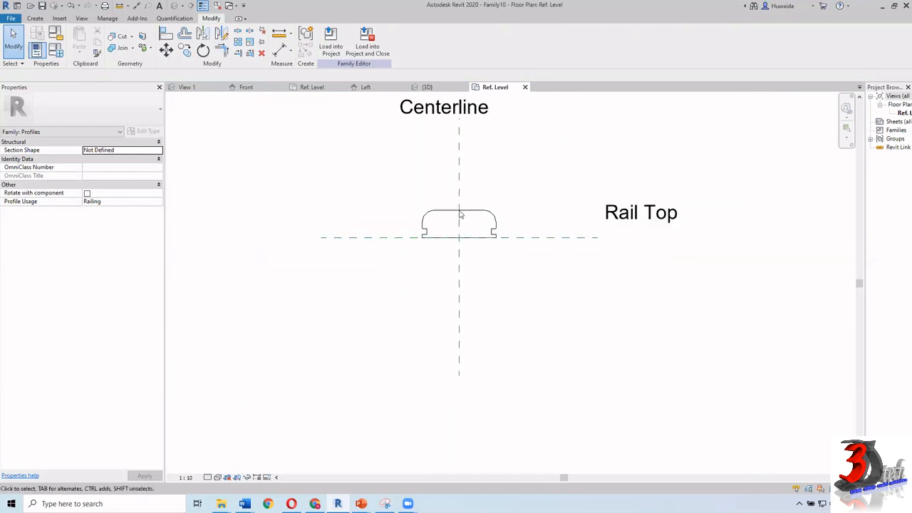
pyautogui.moveTo(495, 207); pyautogui.dragTo(442, 200, button='middle')
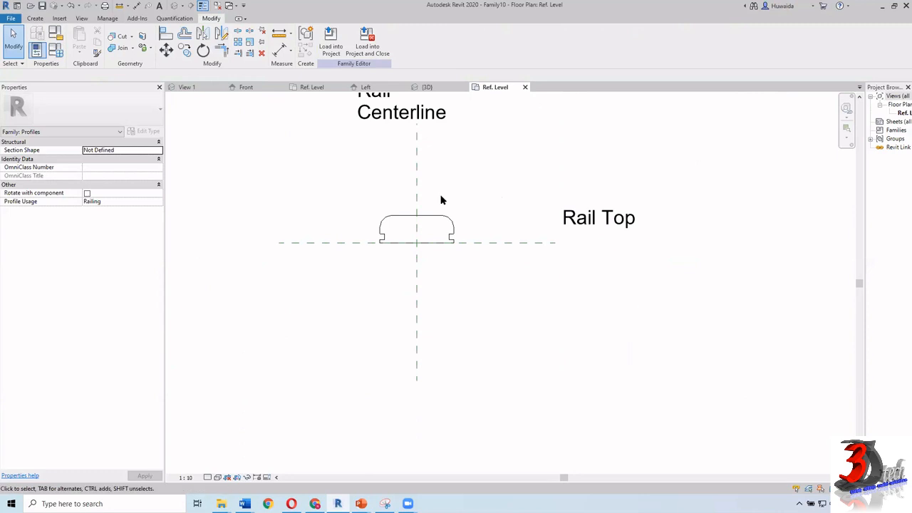
# Step: Create a new family from the Metric Profile-Rail.rft template
pyautogui.click(13, 19)
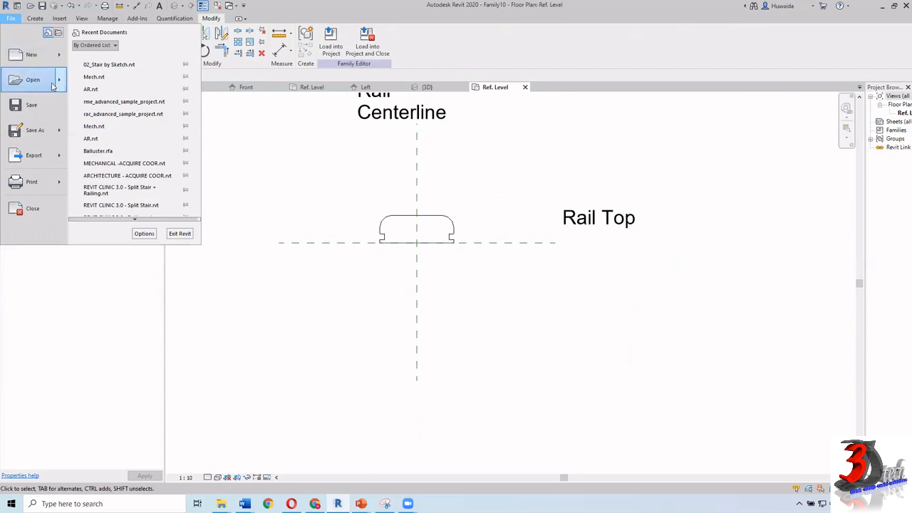
pyautogui.moveTo(43, 80)
pyautogui.click(154, 78)
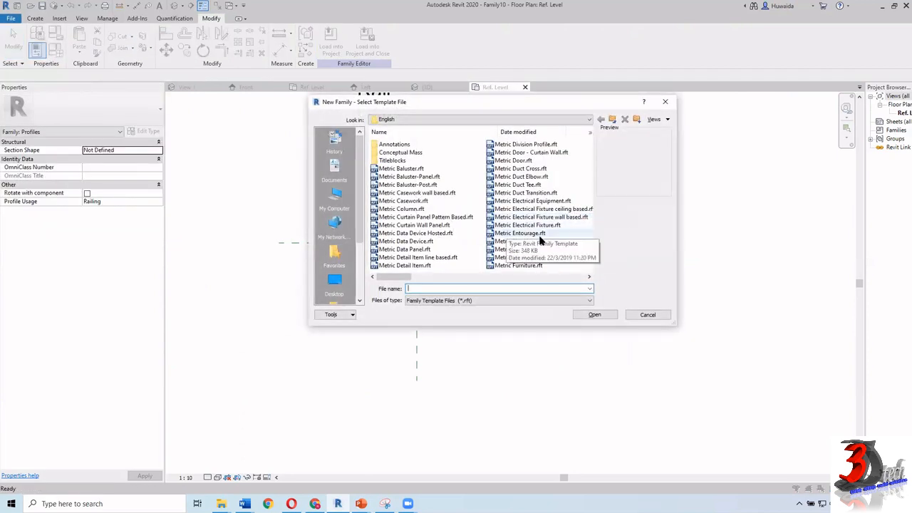
pyautogui.scroll(-3, 541, 240)
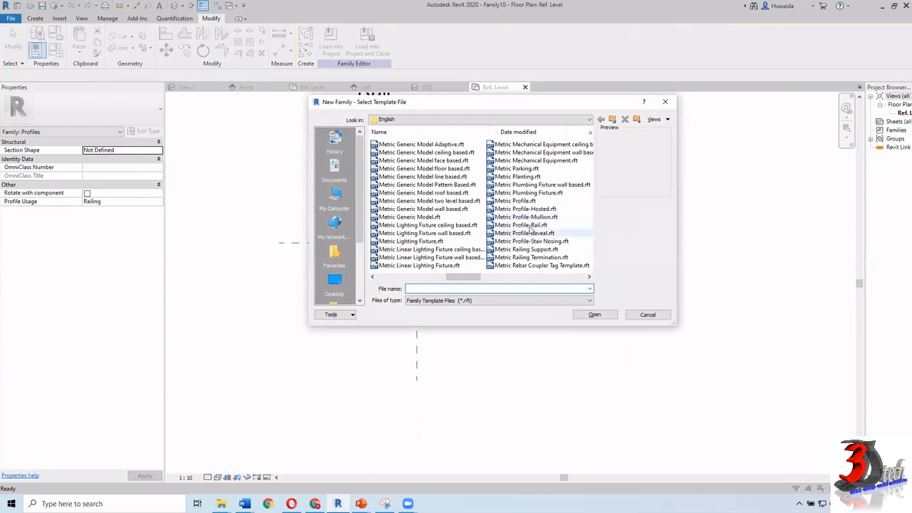
pyautogui.click(530, 226)
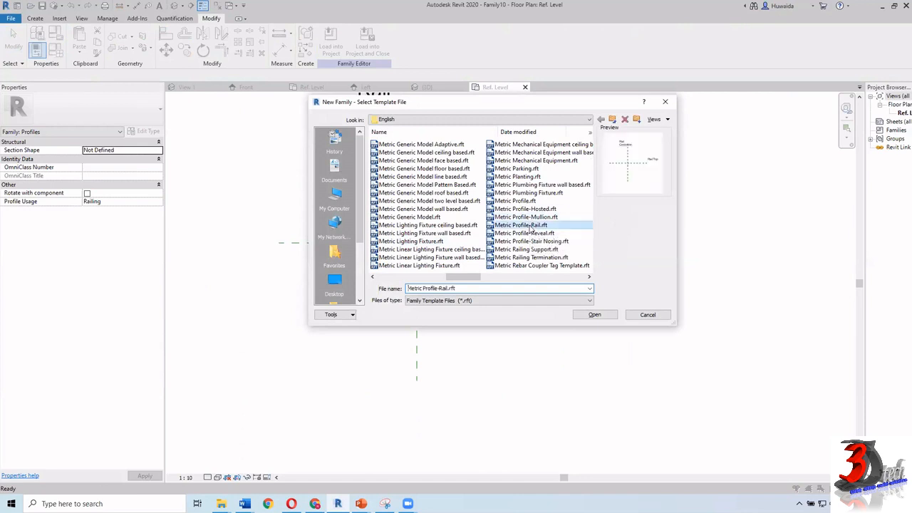
pyautogui.click(592, 316)
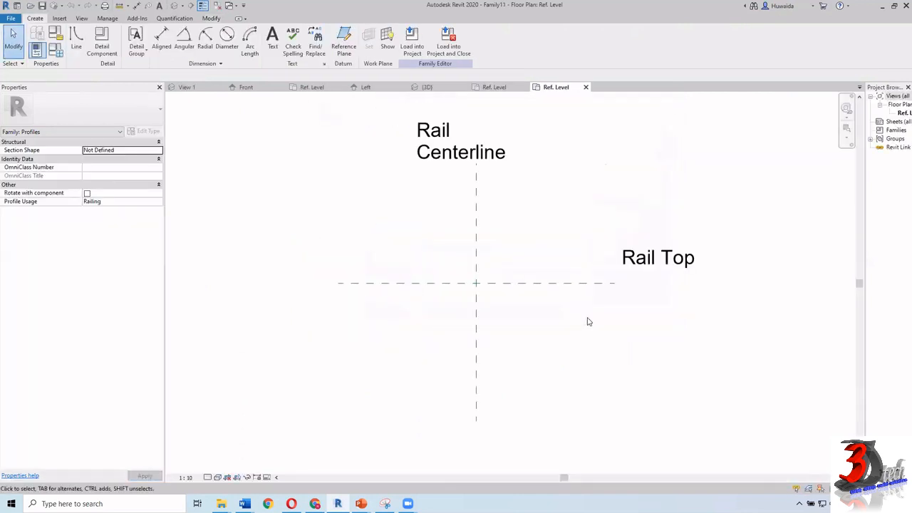
pyautogui.moveTo(601, 193); pyautogui.dragTo(561, 198, button='middle')
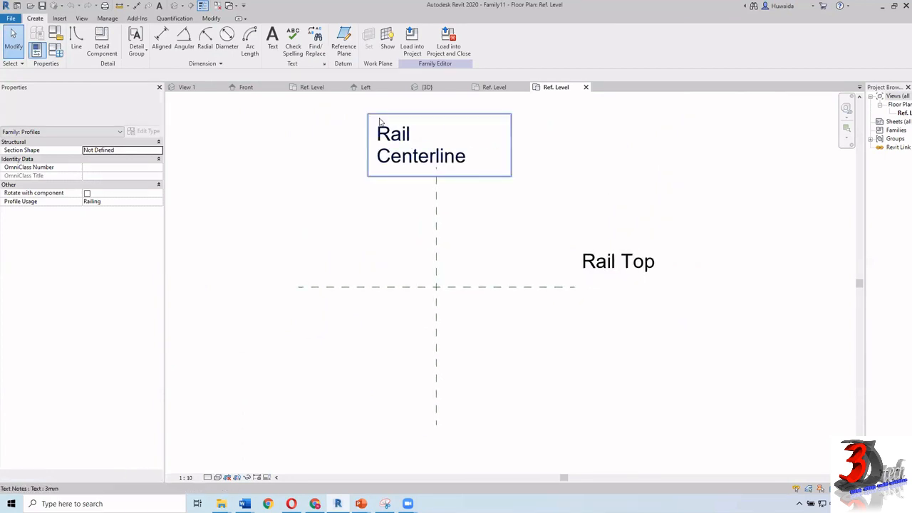
# Step: Sketch a rectangle about 115 by 60 mm across the rail centerline, with its upper edge on the Rail Top line
pyautogui.click(76, 39)
pyautogui.click(336, 33)
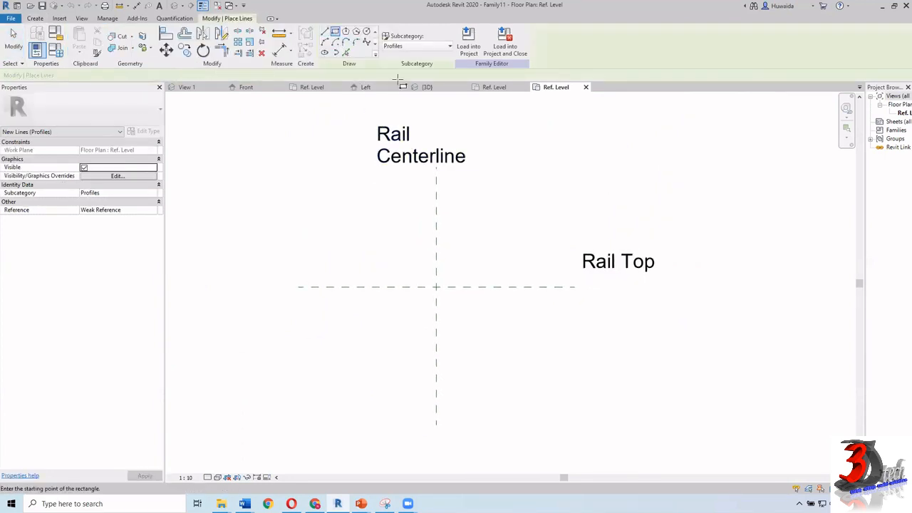
pyautogui.click(412, 287)
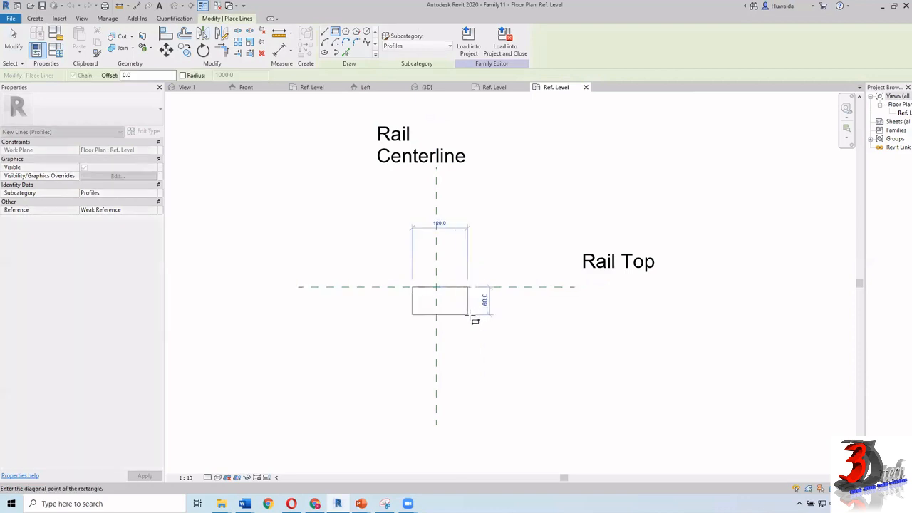
pyautogui.scroll(2, 472, 316)
pyautogui.click(461, 314)
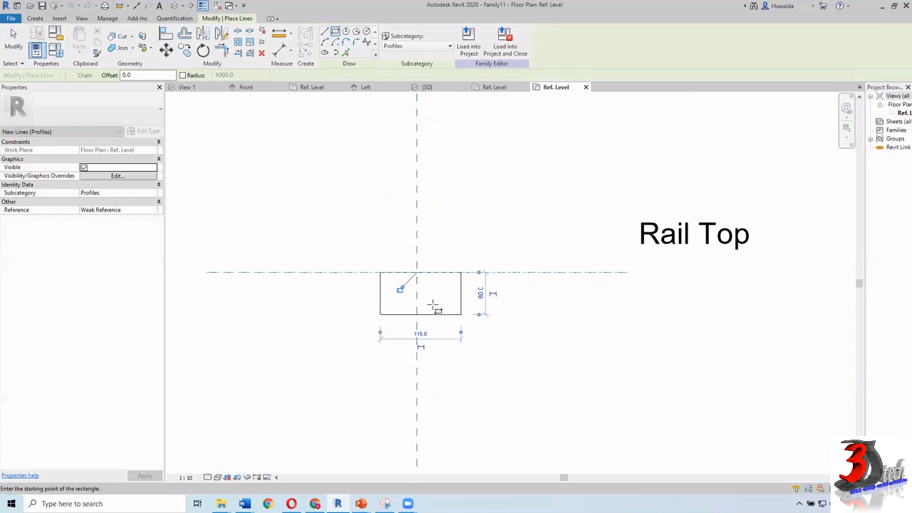
pyautogui.scroll(1, 436, 318)
pyautogui.press('Escape')
pyautogui.press('Escape')
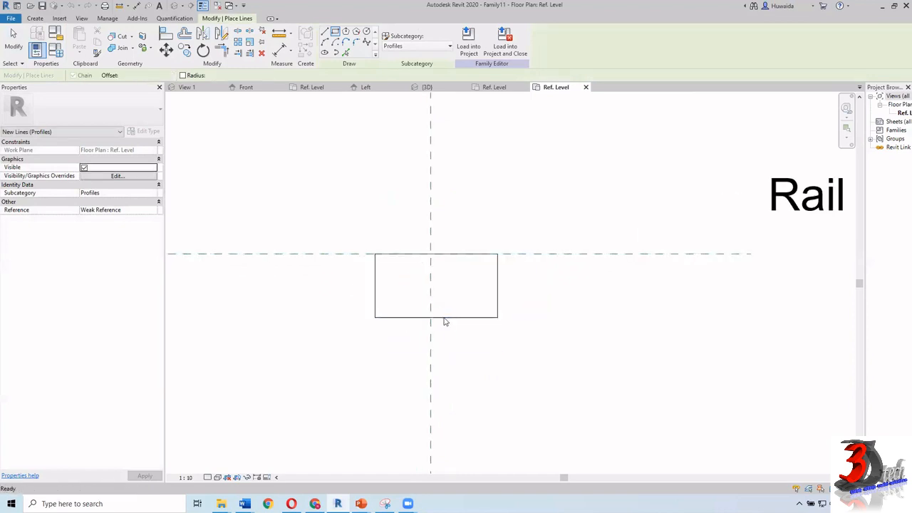
# Step: Set the rectangle's right edge 80 mm from the rail centerline
pyautogui.click(457, 317)
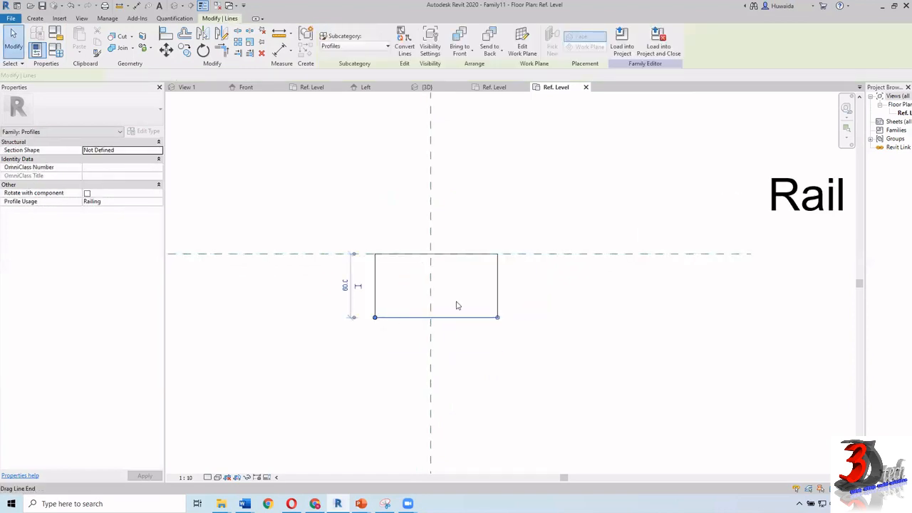
pyautogui.click(497, 284)
pyautogui.moveTo(375, 339); pyautogui.dragTo(430, 340)
pyautogui.click(460, 338)
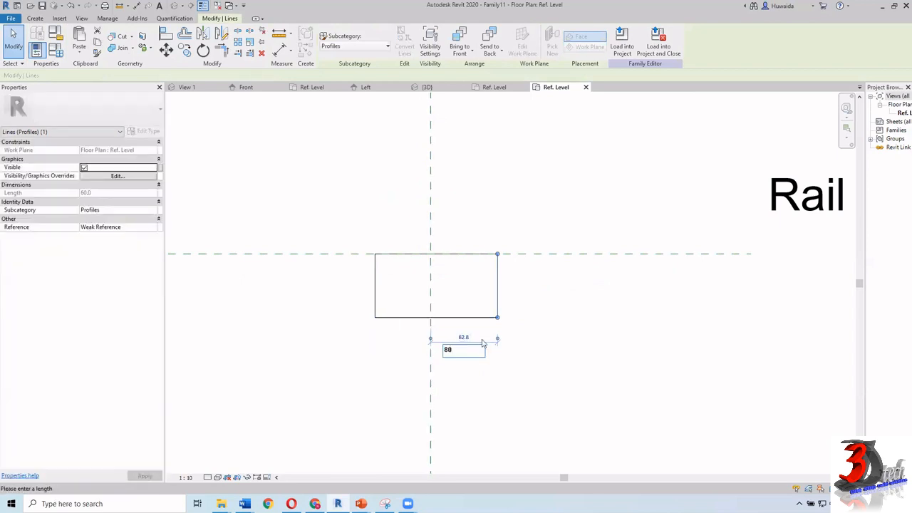
pyautogui.press('Return')
# Step: Move the rectangle's left edge so the overall width is 160 mm, and check the height of the profile
pyautogui.click(375, 286)
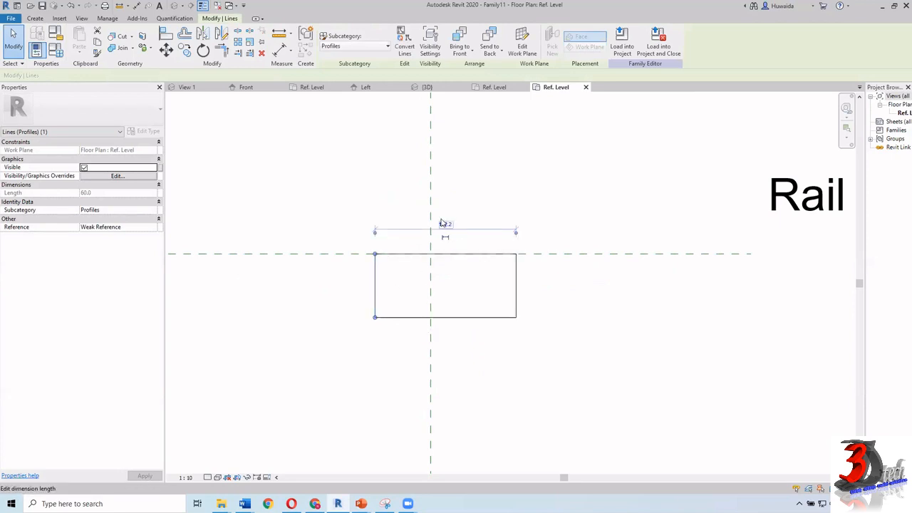
pyautogui.click(443, 224)
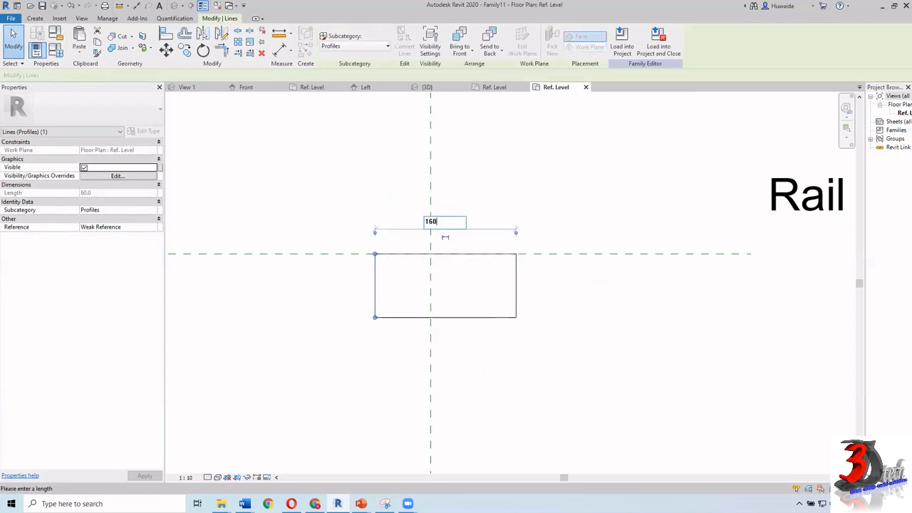
pyautogui.press('Return')
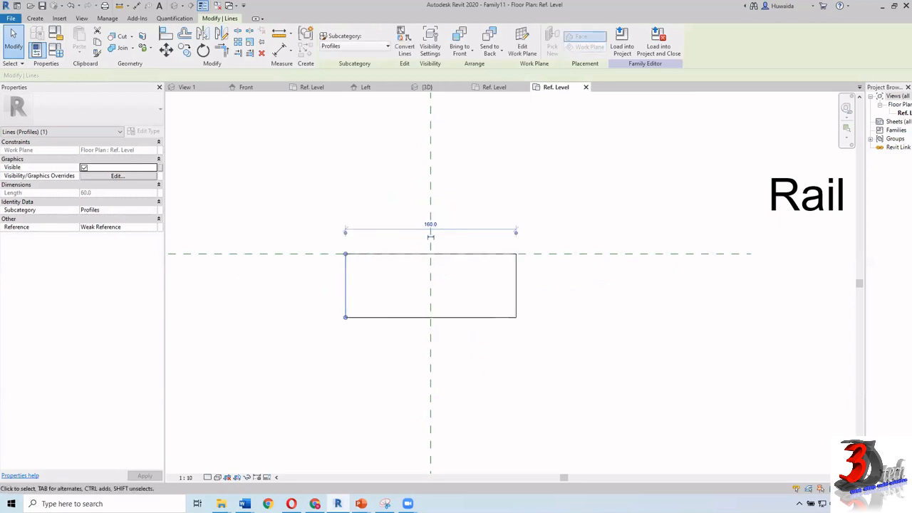
pyautogui.click(491, 318)
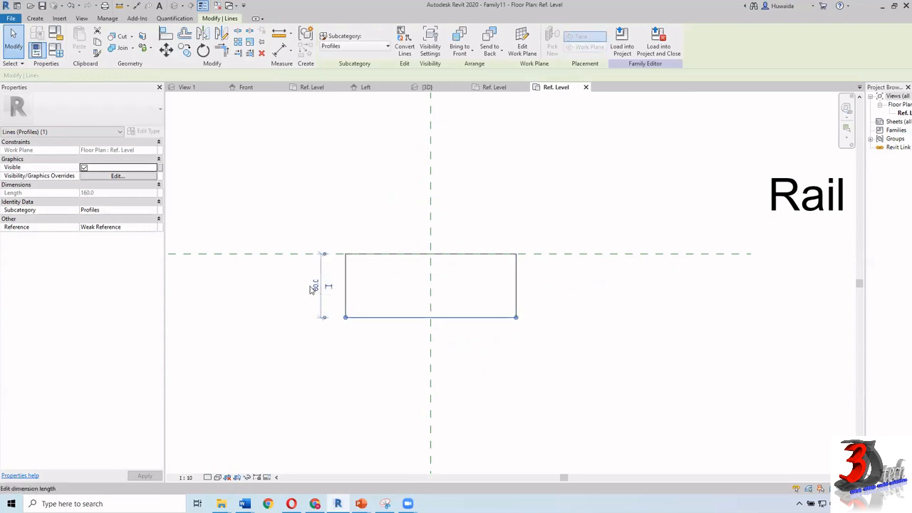
pyautogui.click(263, 122)
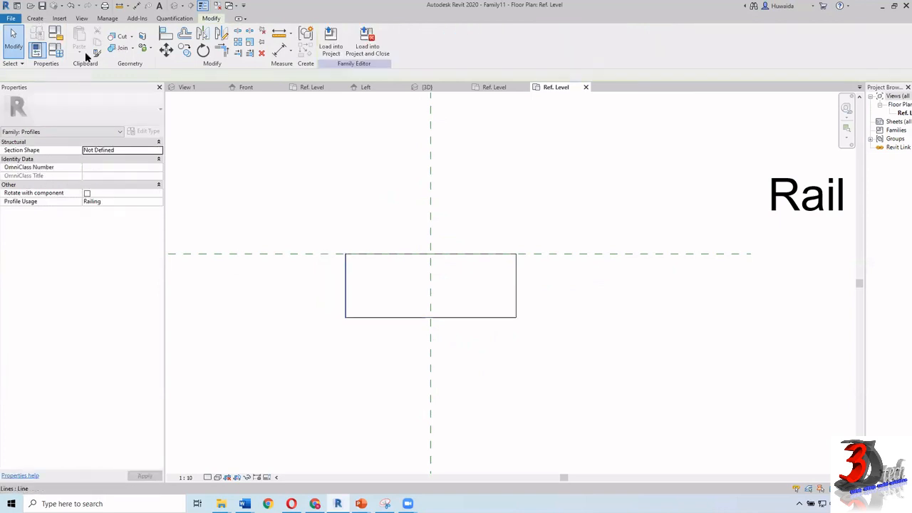
# Step: Round the rectangle's upper left corner with a fillet arc of 25 mm radius
pyautogui.click(35, 19)
pyautogui.click(77, 40)
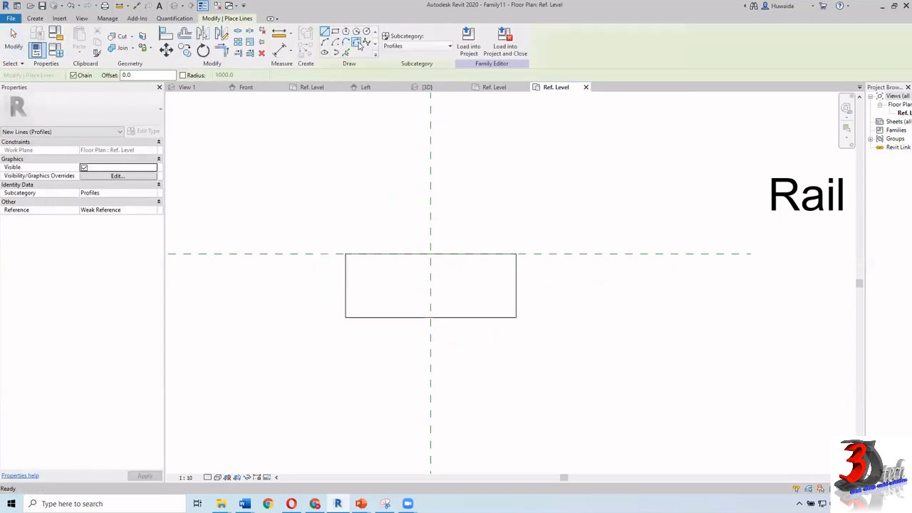
pyautogui.click(357, 42)
pyautogui.click(347, 274)
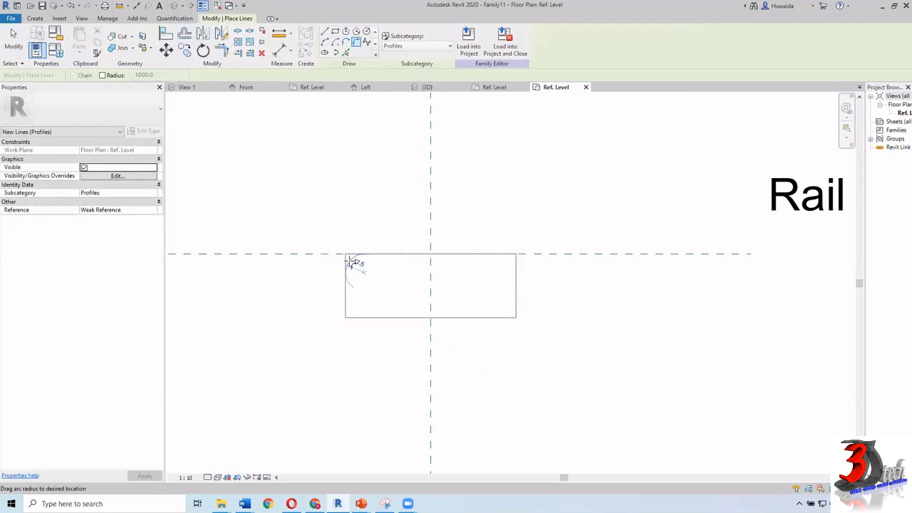
pyautogui.click(352, 257)
pyautogui.click(359, 262)
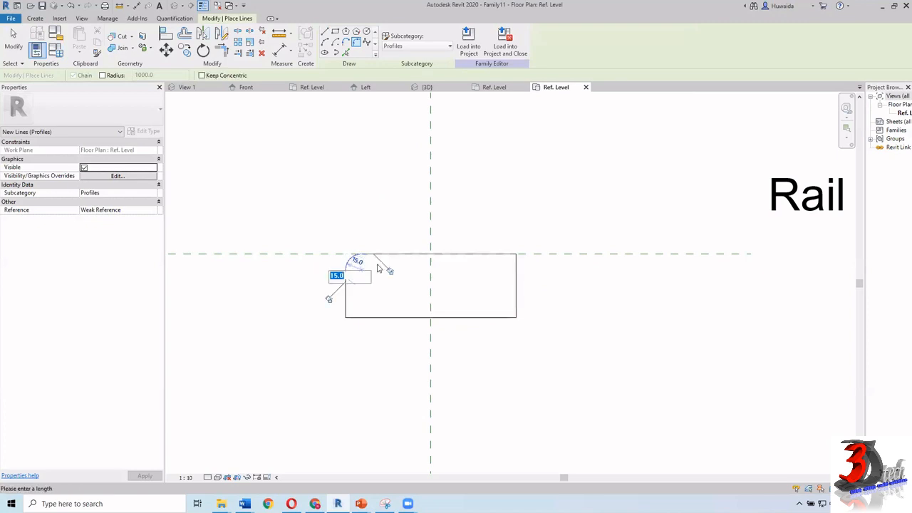
pyautogui.write('25')
pyautogui.press('Return')
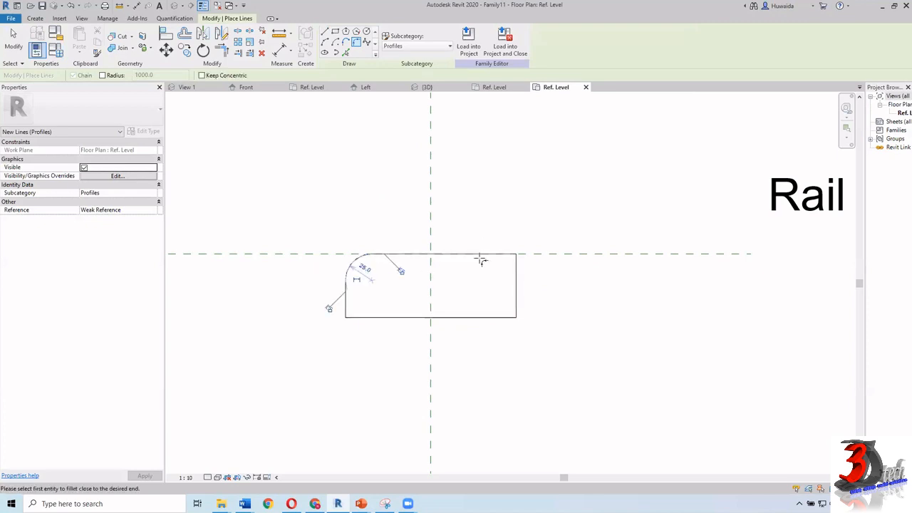
# Step: Round the rectangle's upper right corner with a fillet arc and set its radius to 25 mm
pyautogui.click(503, 256)
pyautogui.click(513, 270)
pyautogui.click(504, 268)
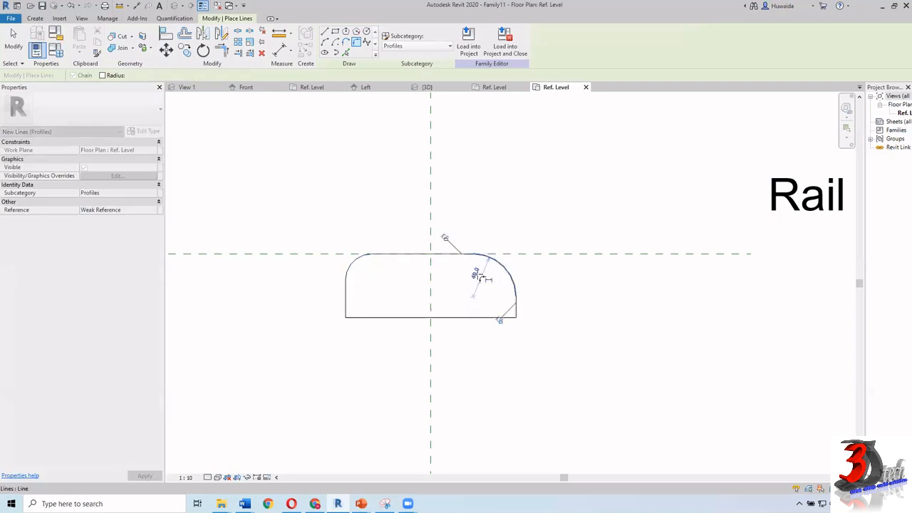
pyautogui.click(488, 277)
pyautogui.write('25')
pyautogui.press('Return')
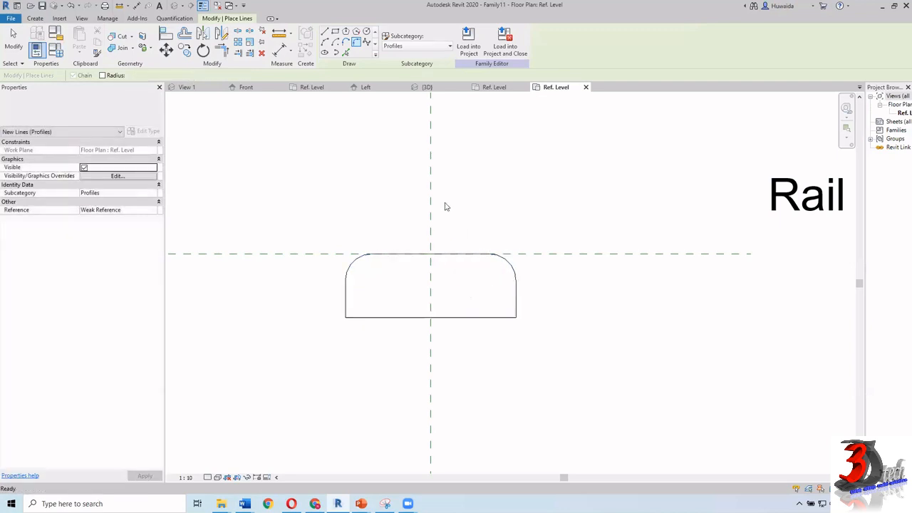
pyautogui.press('Escape')
pyautogui.press('Escape')
# Step: Close the inactive views and look through the open baluster and rail profile families
pyautogui.scroll(-1, 471, 192)
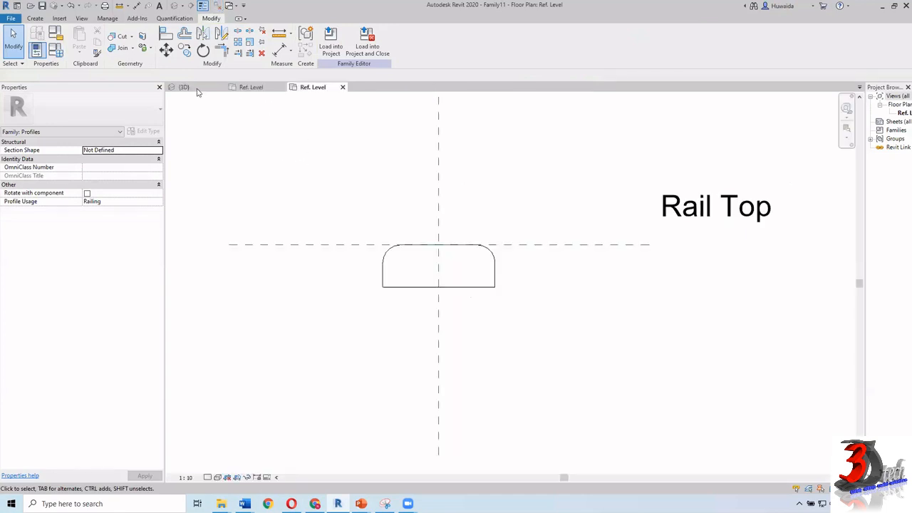
pyautogui.click(197, 88)
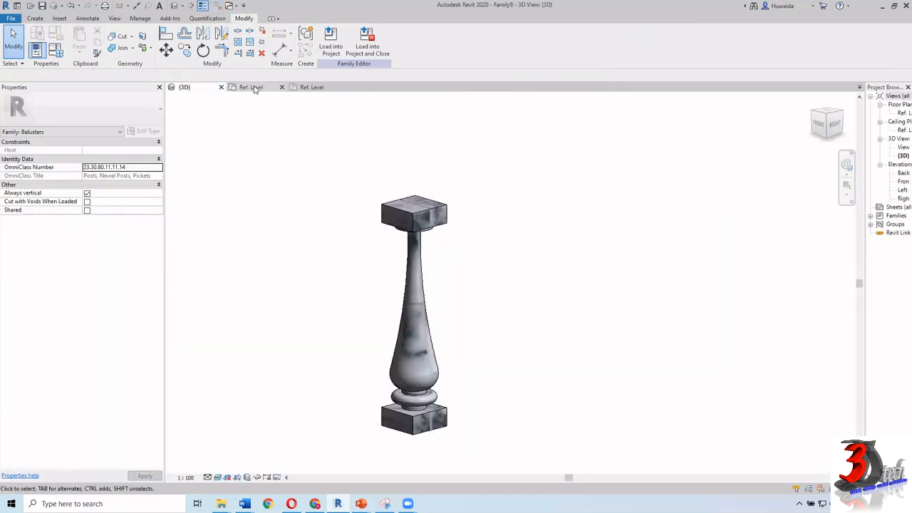
pyautogui.click(251, 89)
pyautogui.click(314, 90)
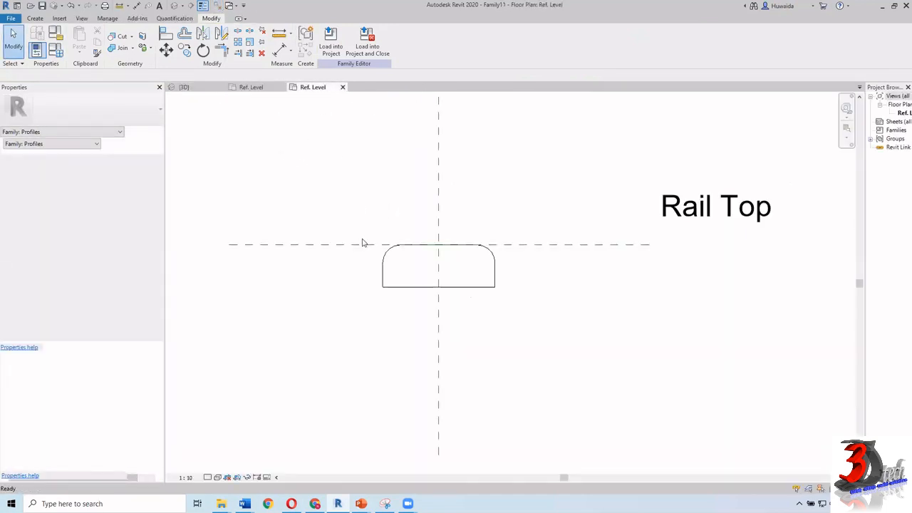
pyautogui.scroll(-1, 364, 221)
pyautogui.moveTo(381, 236); pyautogui.dragTo(376, 243, button='middle')
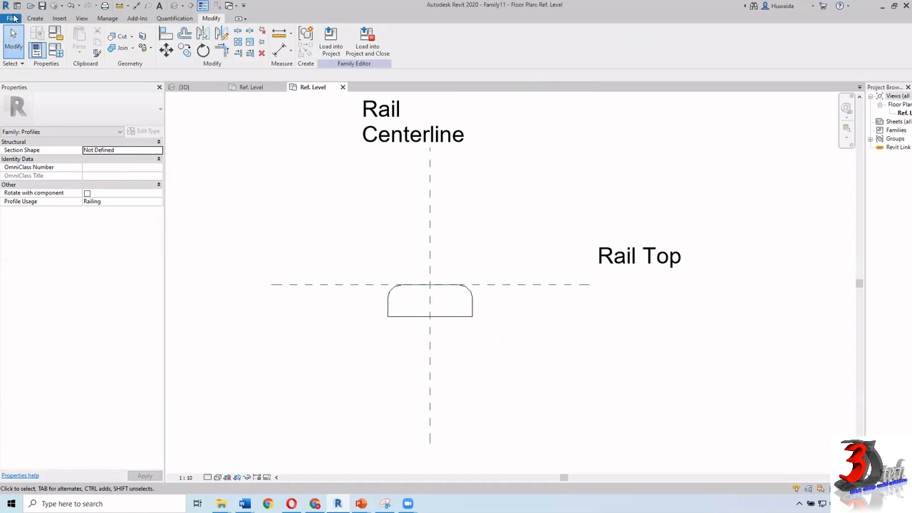
# Step: Create a new project from the Architectural Template
pyautogui.click(12, 18)
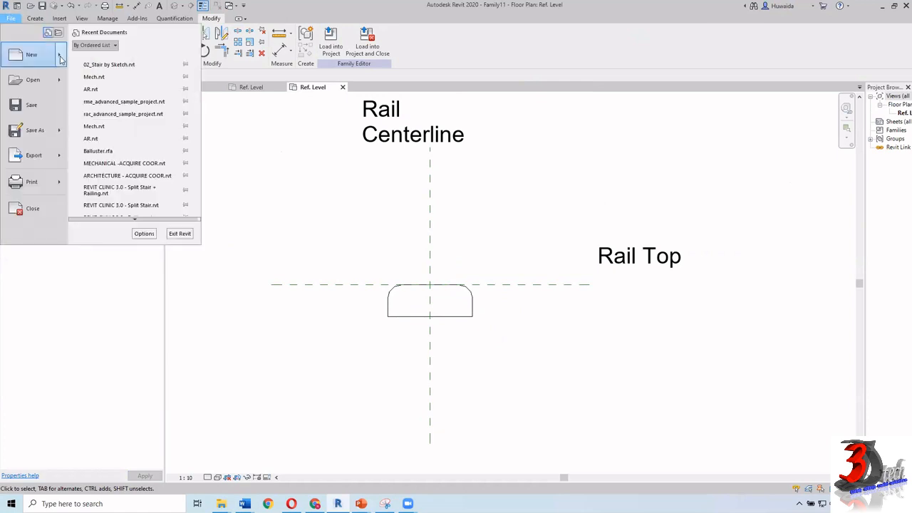
pyautogui.click(114, 61)
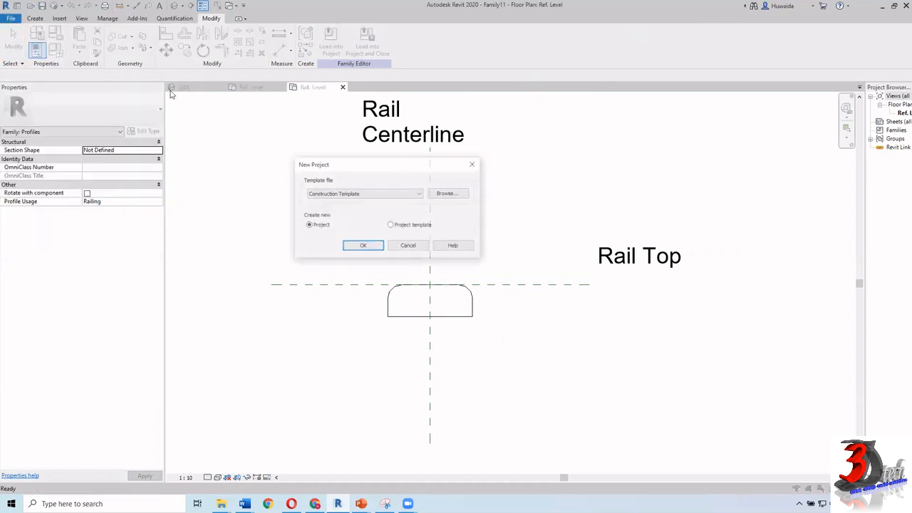
pyautogui.click(367, 194)
pyautogui.click(360, 214)
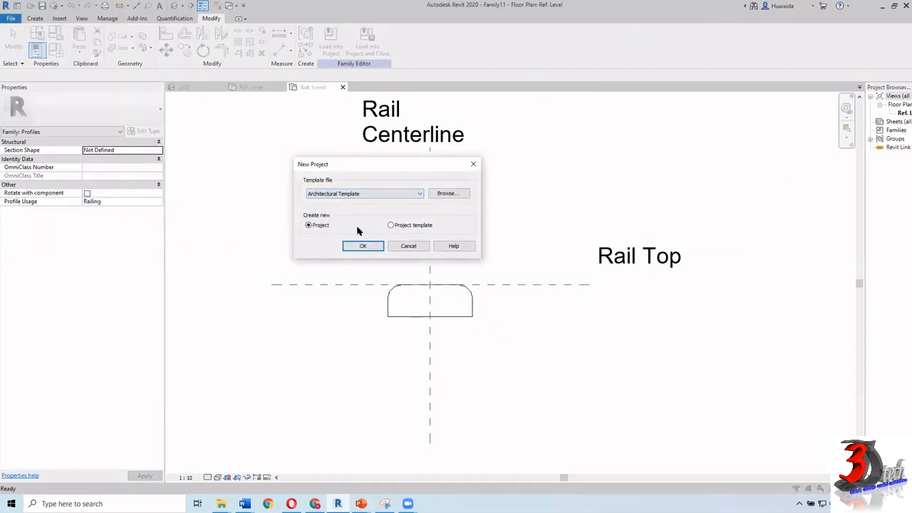
pyautogui.click(360, 246)
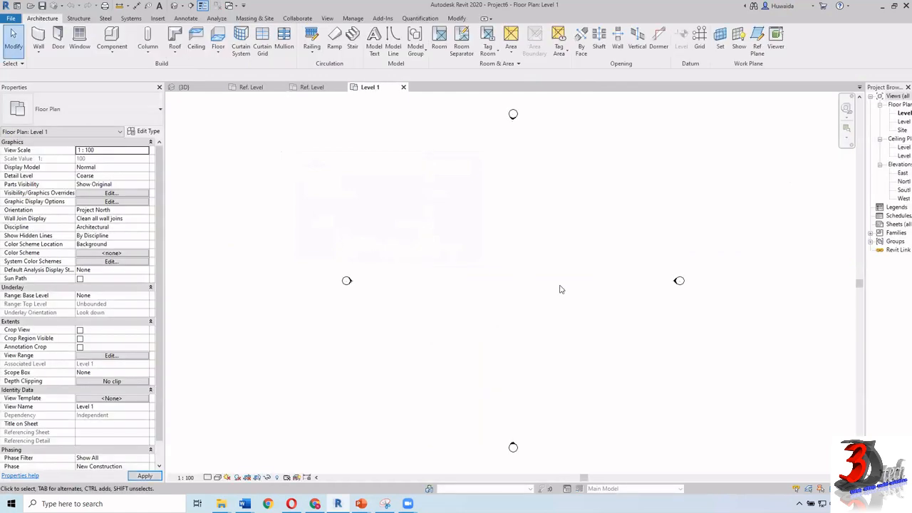
pyautogui.moveTo(499, 284); pyautogui.dragTo(445, 283, button='middle')
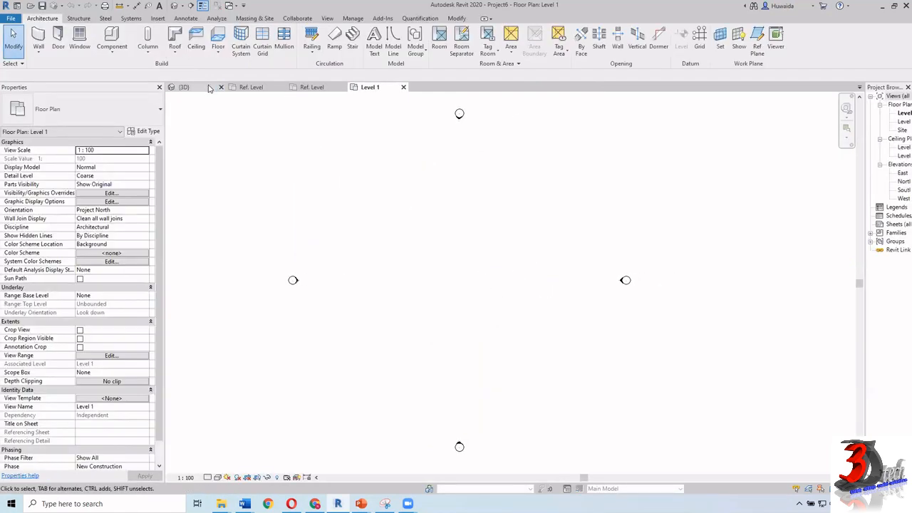
# Step: Save the baluster family to the Desktop as Baluster
pyautogui.click(211, 90)
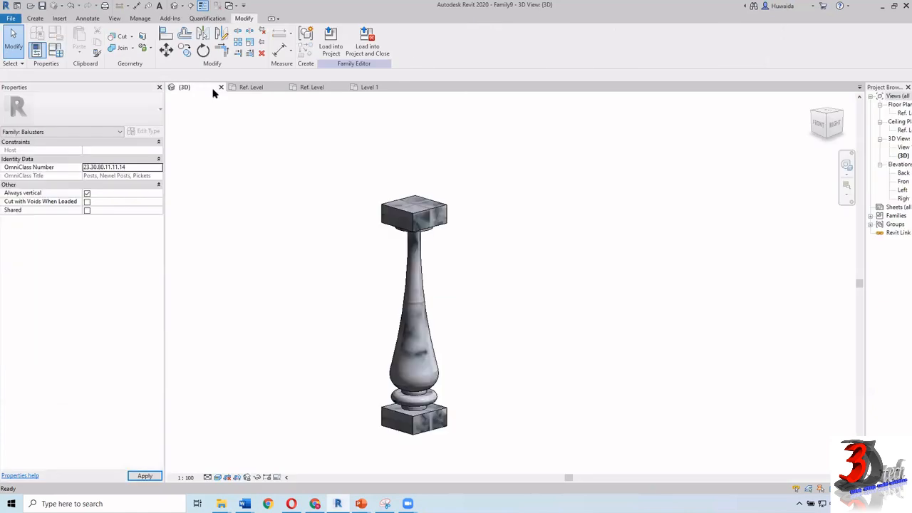
pyautogui.click(12, 18)
pyautogui.moveTo(47, 130)
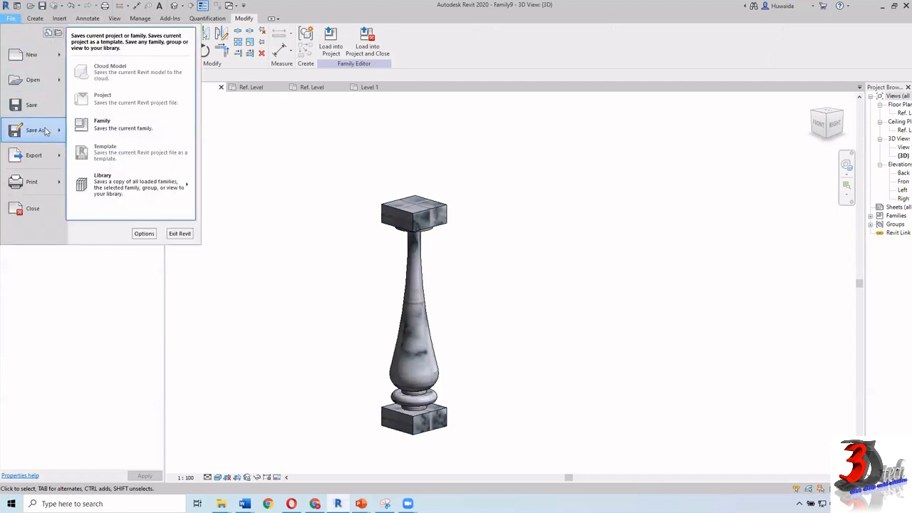
pyautogui.click(132, 122)
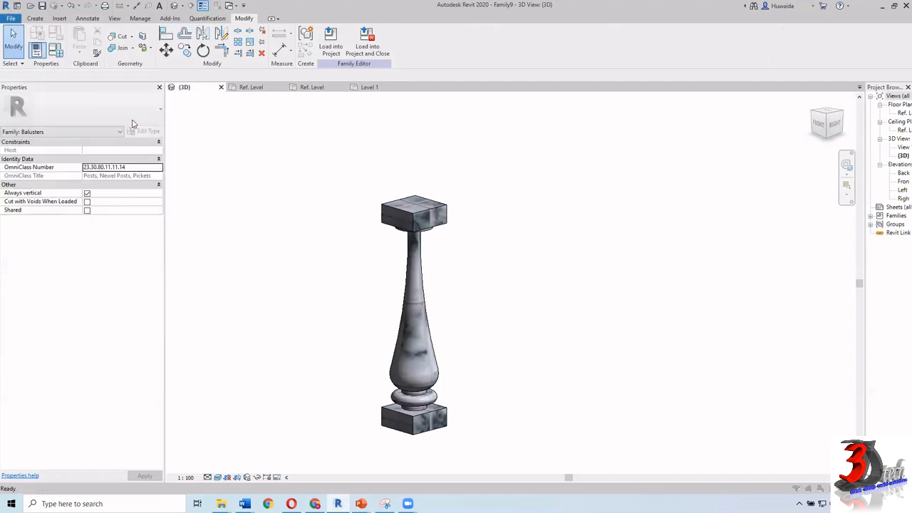
pyautogui.click(290, 229)
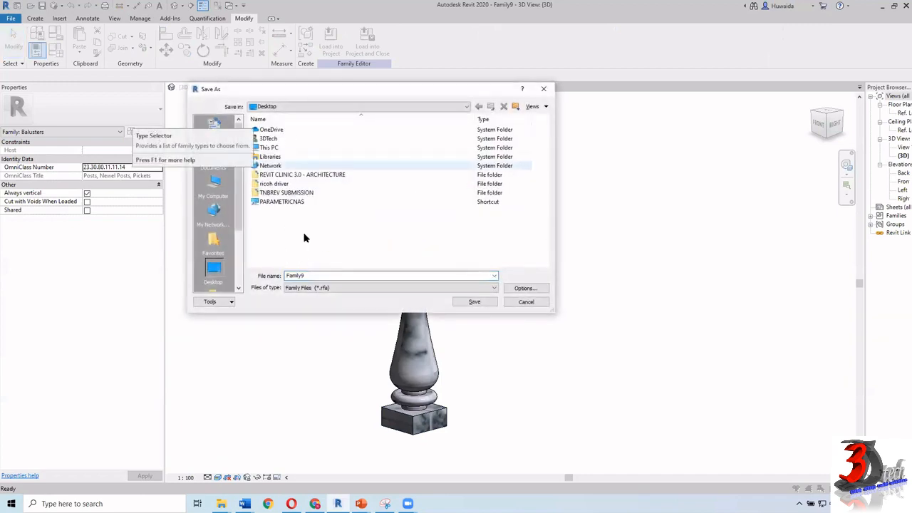
pyautogui.doubleClick(337, 276)
pyautogui.write('B')
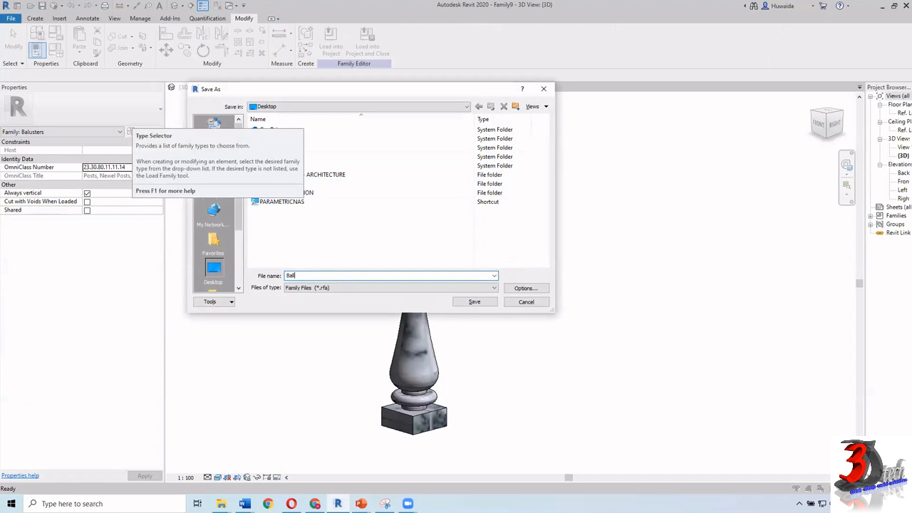
pyautogui.write('aluster')
pyautogui.click(475, 301)
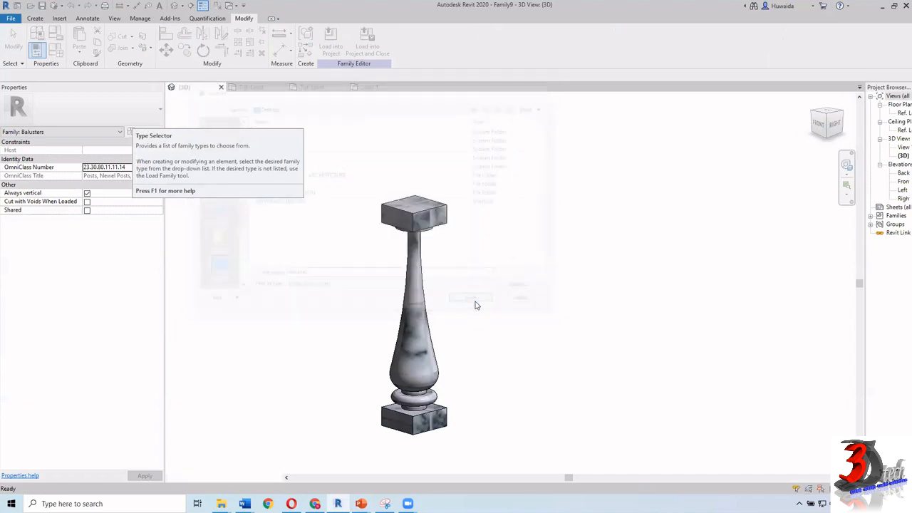
# Step: Save the notched rail profile family to the Desktop as Top
pyautogui.click(257, 87)
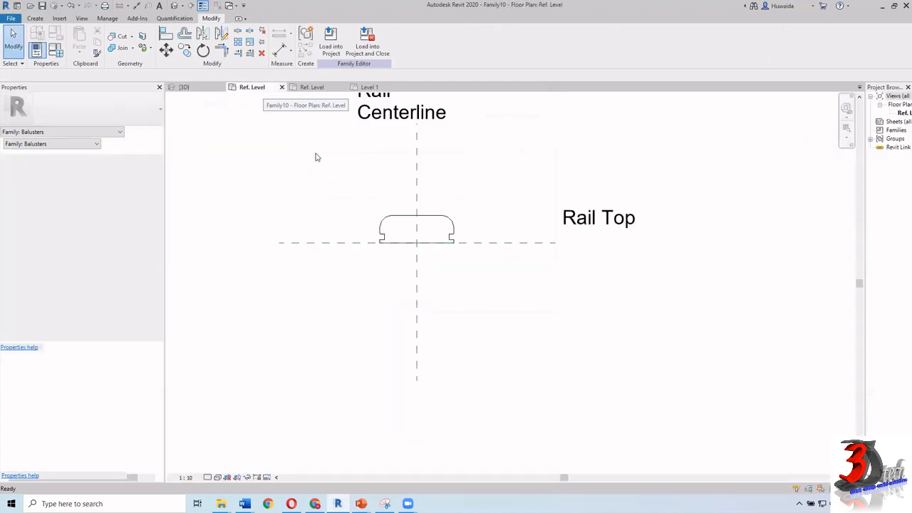
pyautogui.click(8, 19)
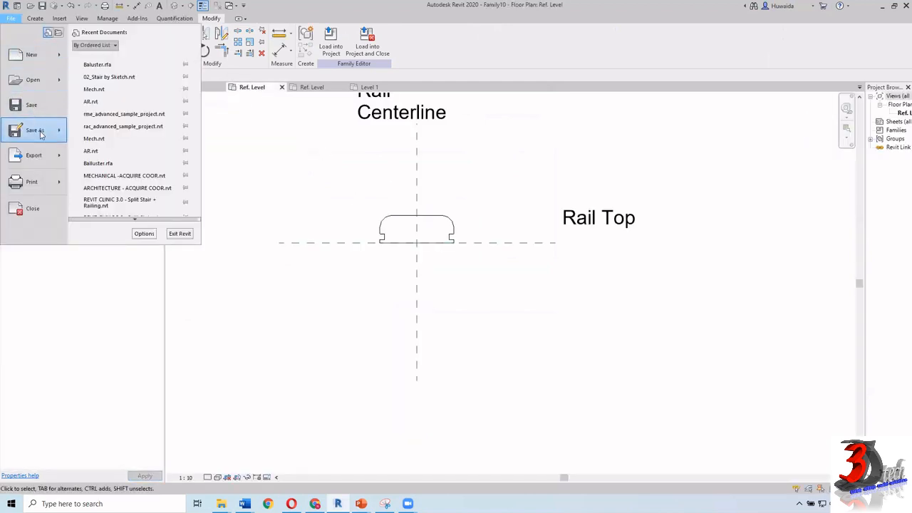
pyautogui.moveTo(40, 132)
pyautogui.click(112, 124)
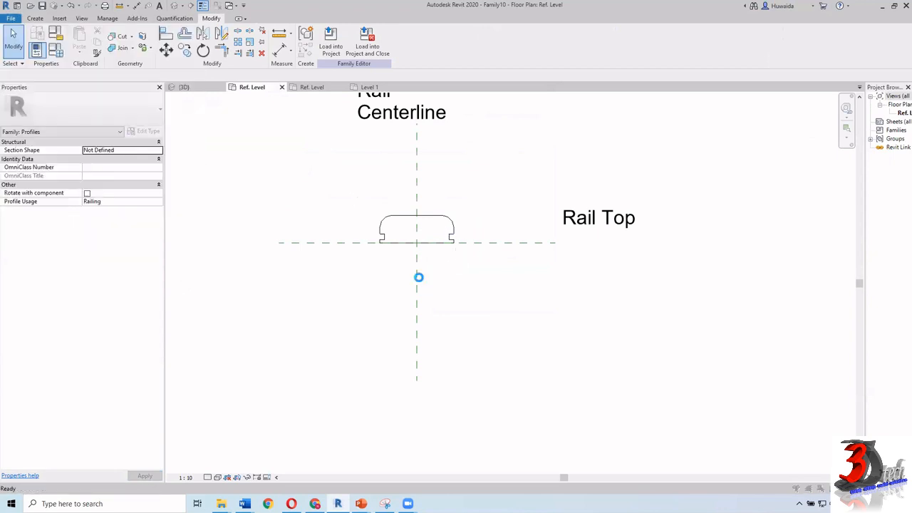
pyautogui.write('To')
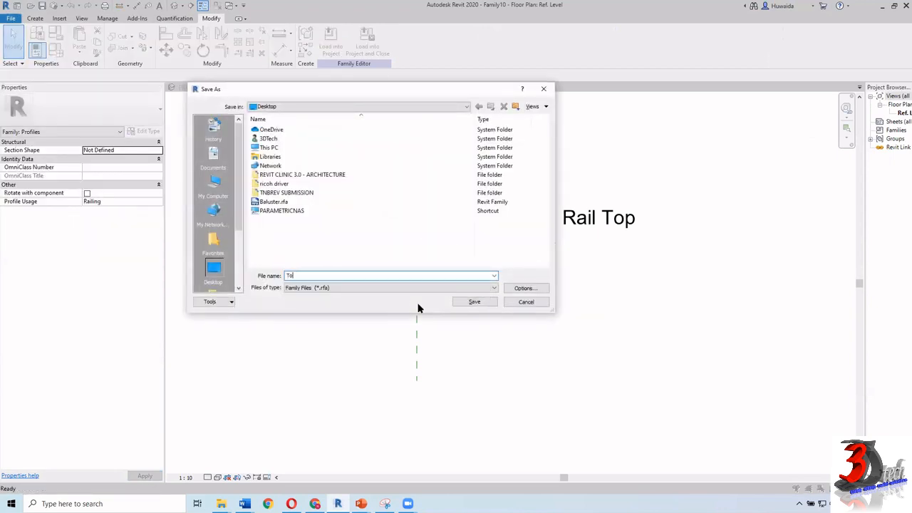
pyautogui.write('p')
pyautogui.click(474, 302)
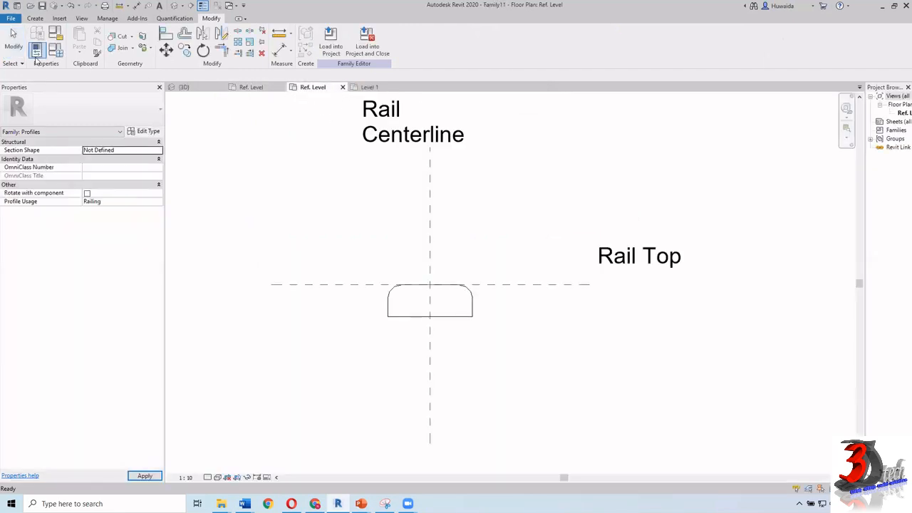
# Step: Save the second, rounded rail profile family to the Desktop as Bottom
pyautogui.click(11, 19)
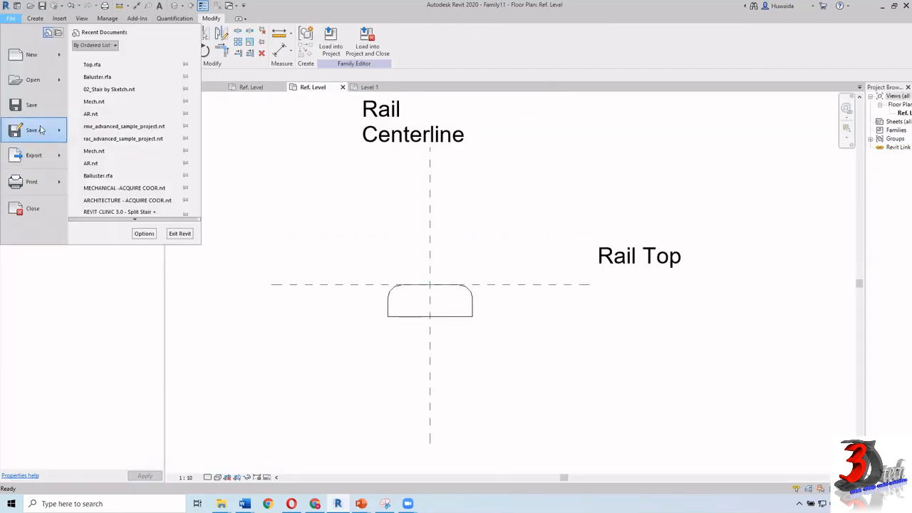
pyautogui.moveTo(41, 130)
pyautogui.click(102, 123)
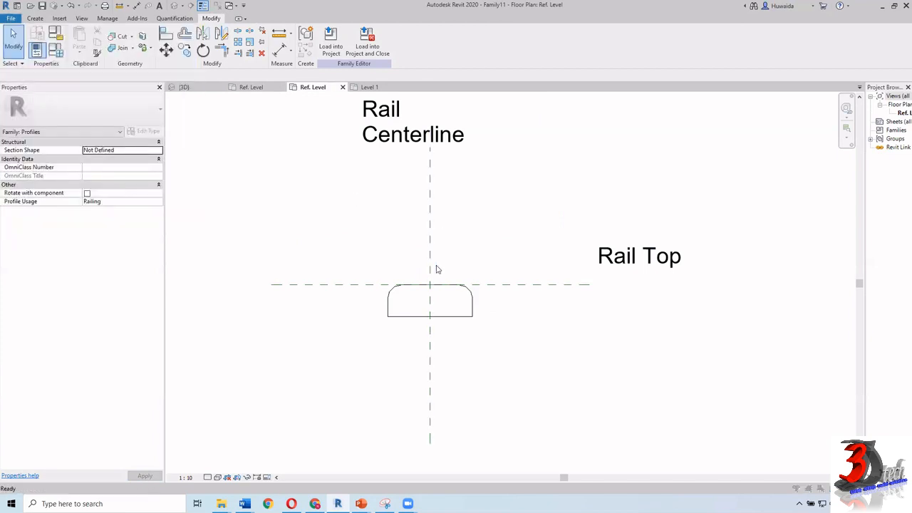
pyautogui.write('Bottom')
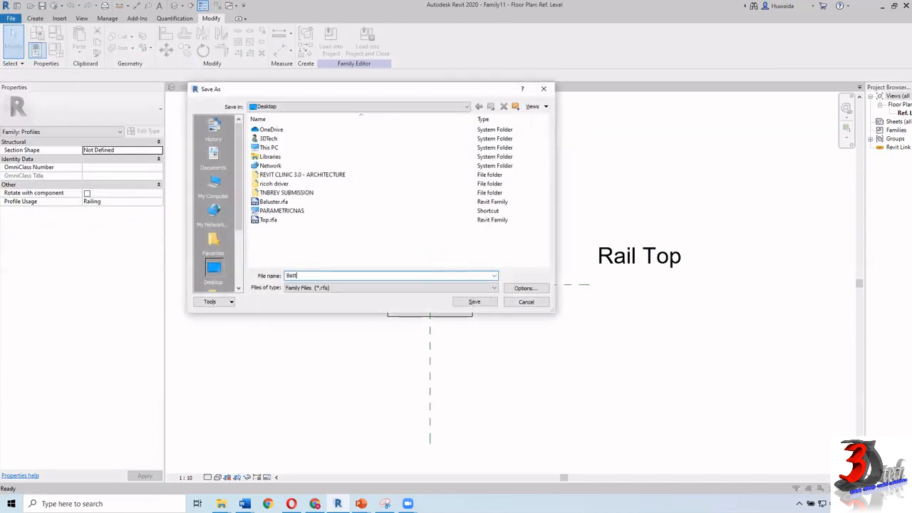
pyautogui.click(475, 302)
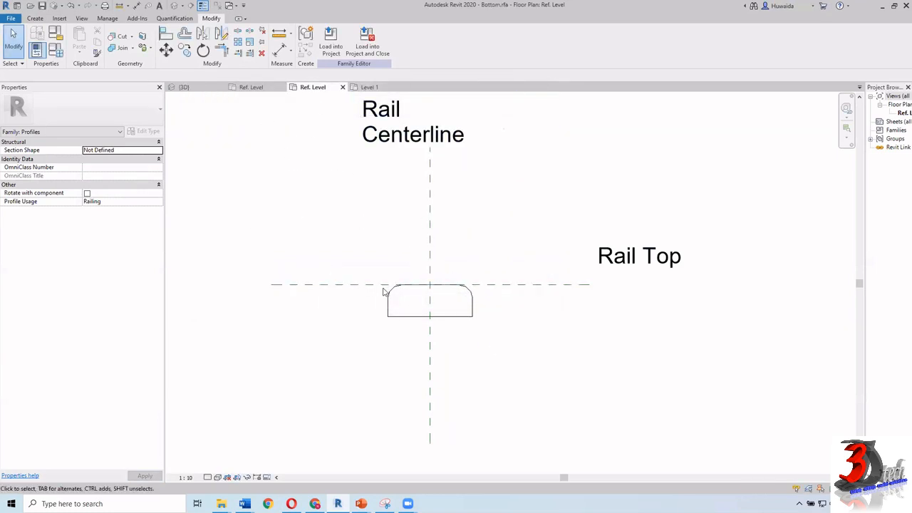
# Step: Load the Bottom and Top rail profile families into Project6
pyautogui.click(330, 43)
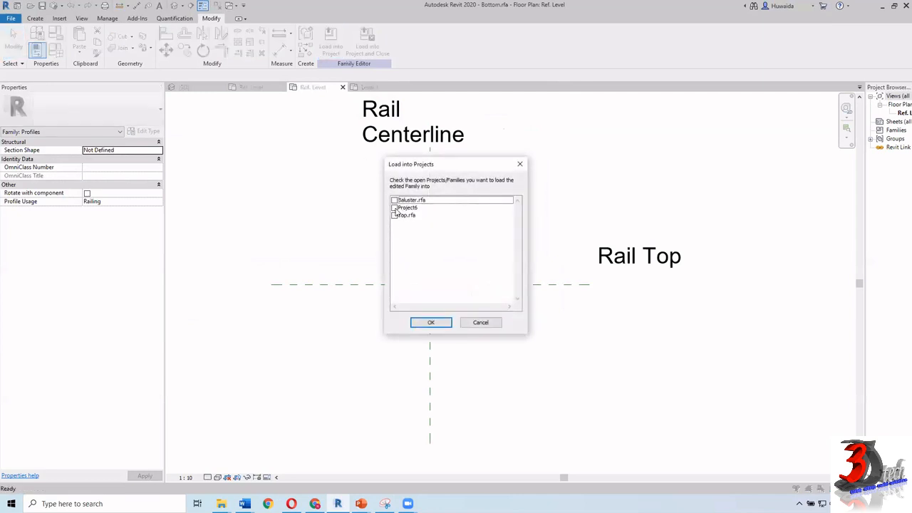
pyautogui.click(395, 208)
pyautogui.click(433, 322)
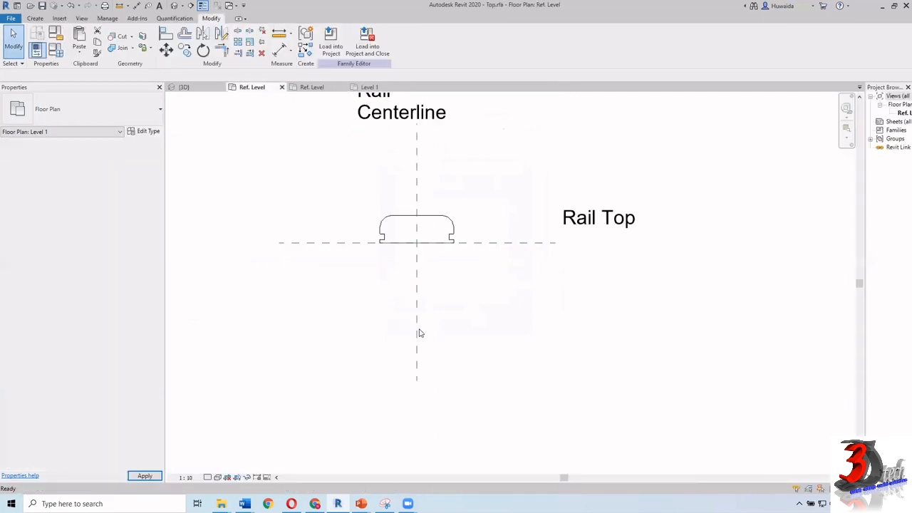
pyautogui.click(331, 41)
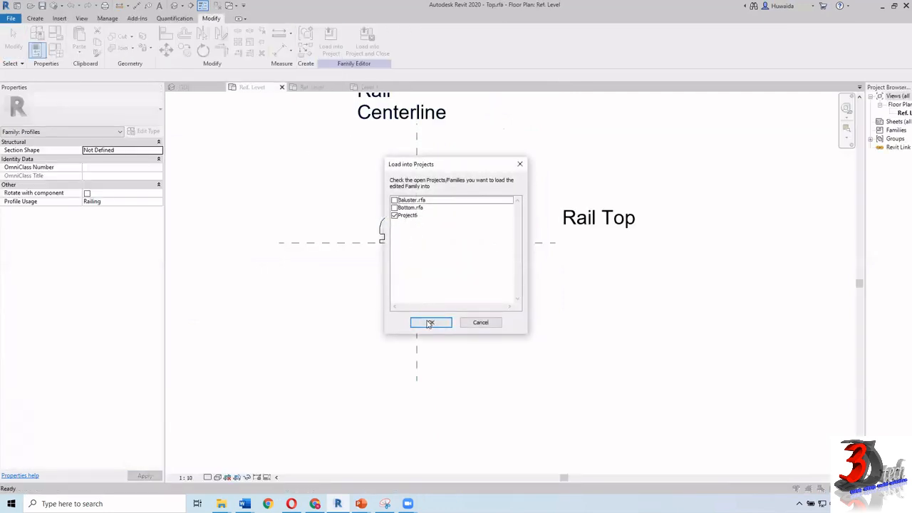
pyautogui.click(430, 323)
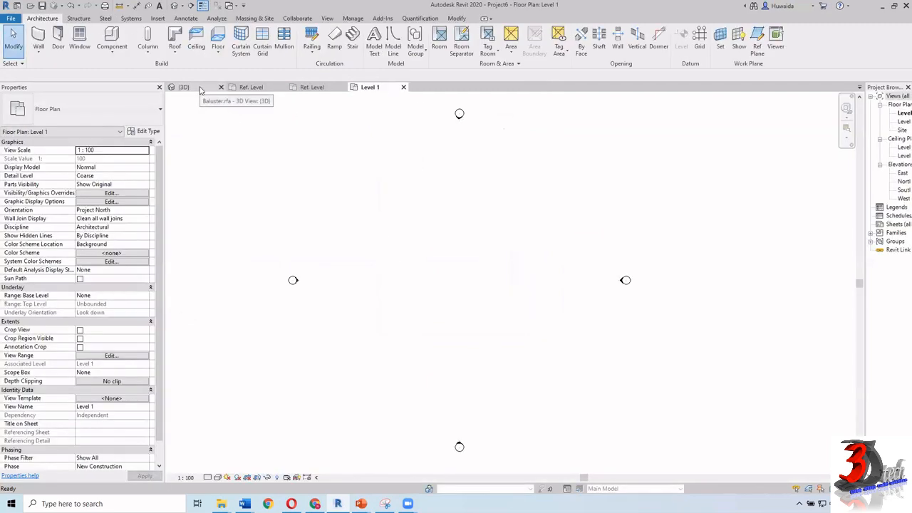
# Step: Load the Baluster family into Project6
pyautogui.click(200, 88)
pyautogui.click(331, 41)
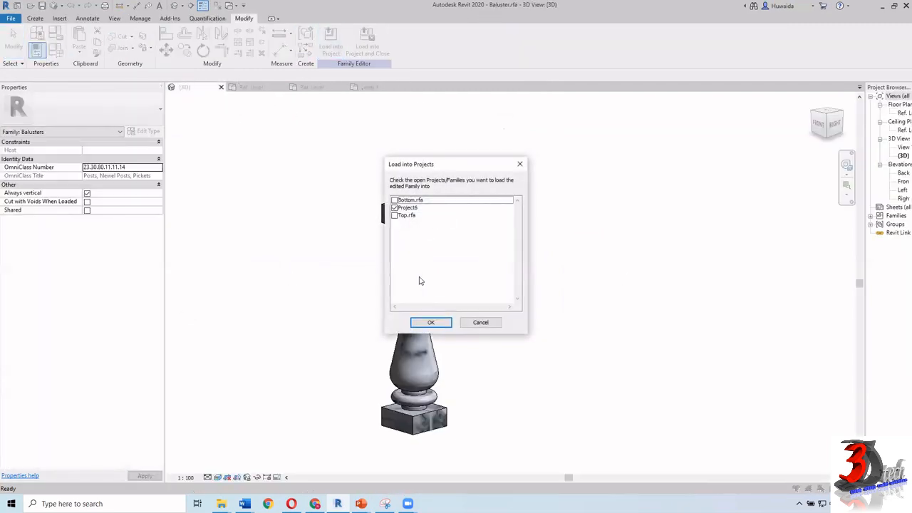
pyautogui.click(432, 322)
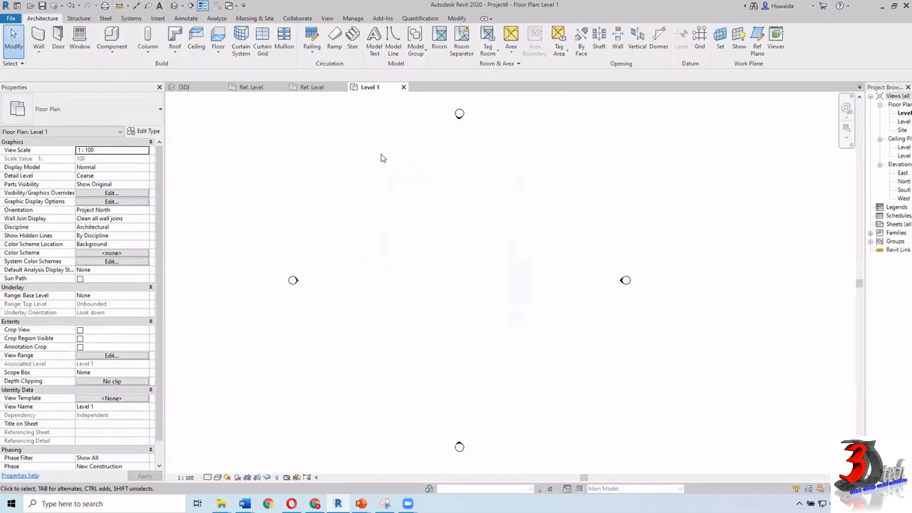
pyautogui.click(311, 39)
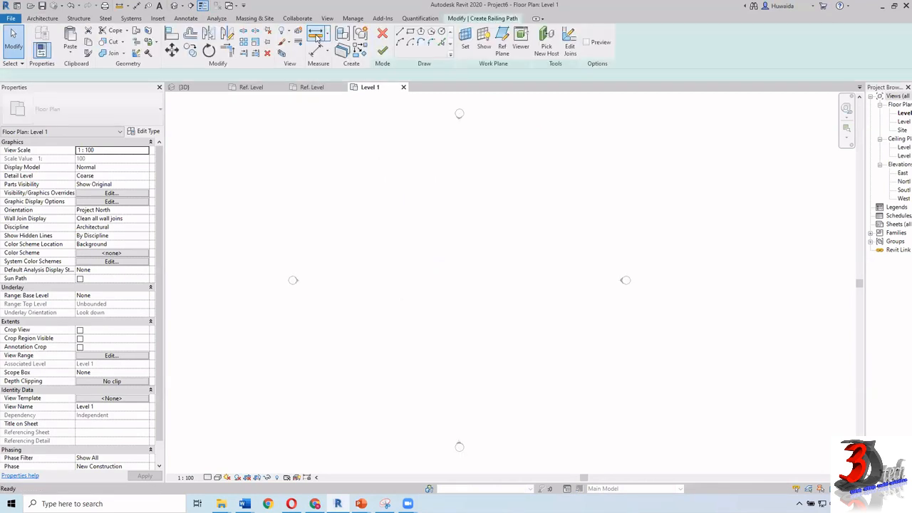
pyautogui.press('Escape')
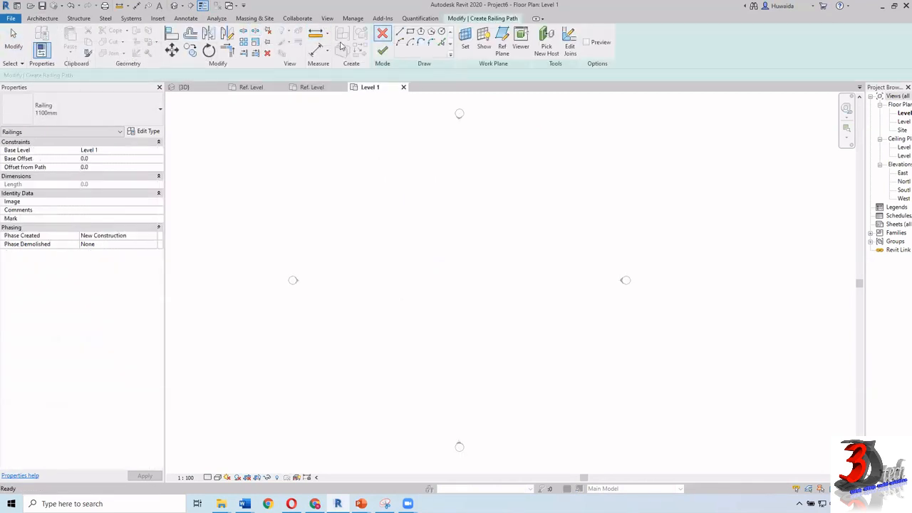
pyautogui.click(382, 34)
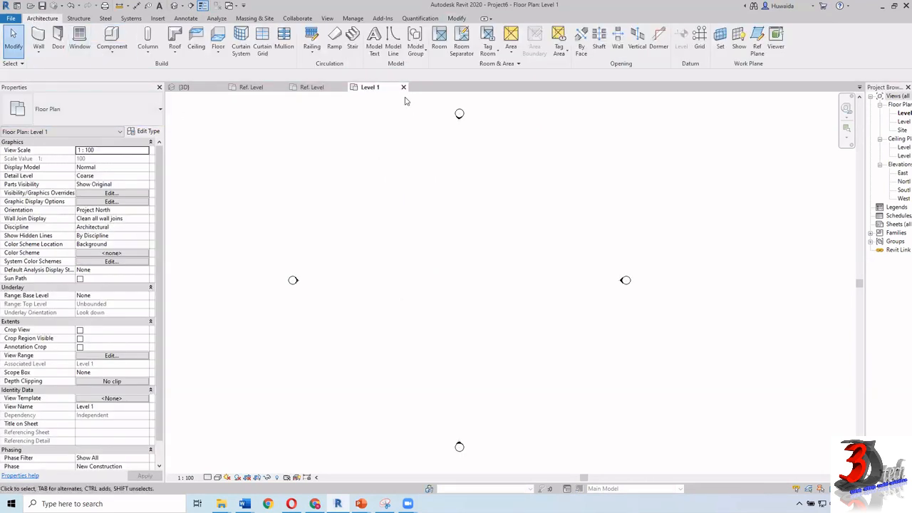
# Step: Create a railing on Level 1 from an S-shaped path of two opposing arcs, placed between the elevation markers
pyautogui.click(312, 35)
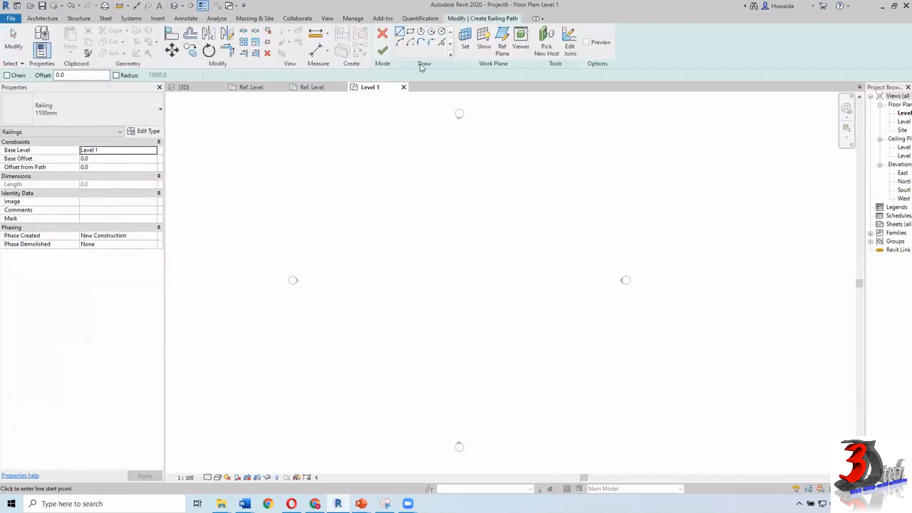
pyautogui.click(429, 174)
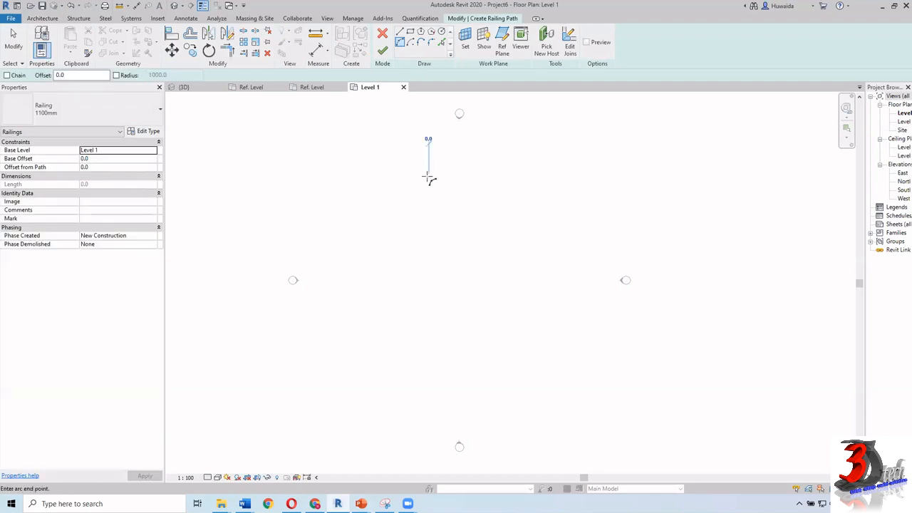
pyautogui.click(426, 269)
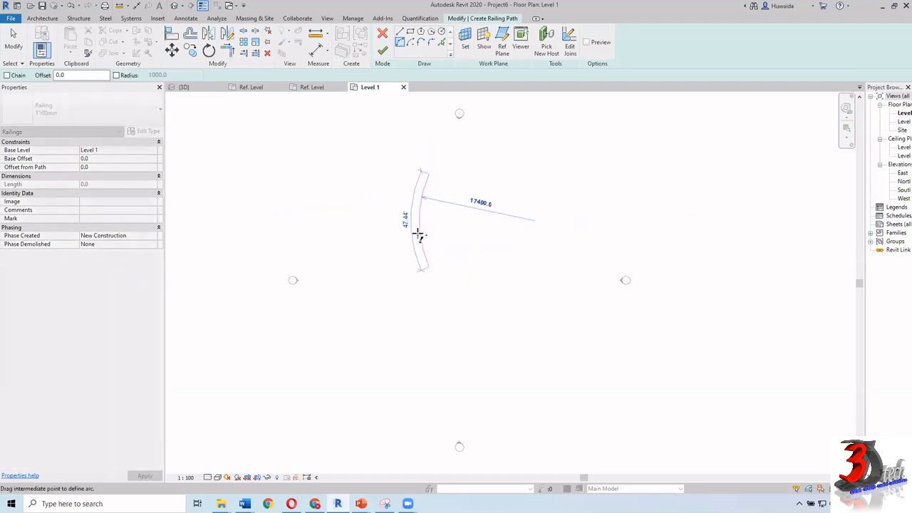
pyautogui.click(414, 233)
pyautogui.click(429, 268)
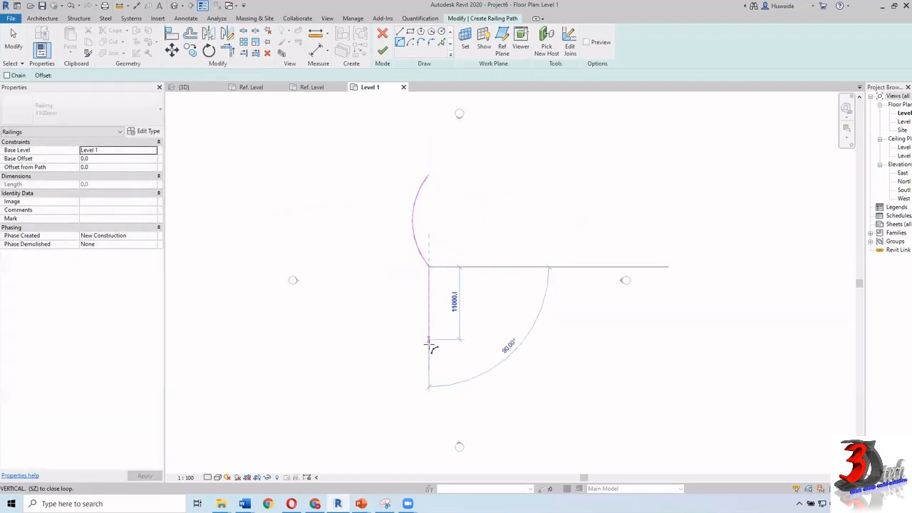
pyautogui.click(430, 352)
pyautogui.click(445, 308)
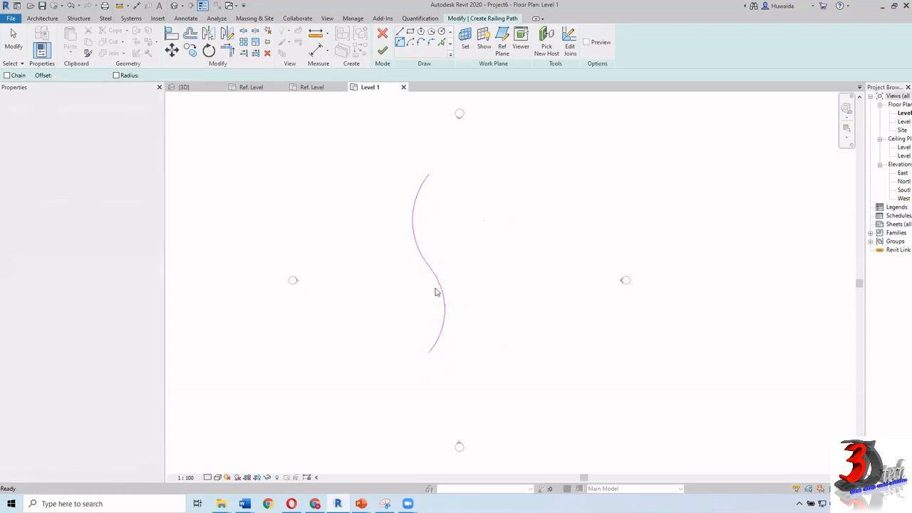
pyautogui.press('Escape')
pyautogui.press('Escape')
pyautogui.click(383, 51)
pyautogui.click(454, 247)
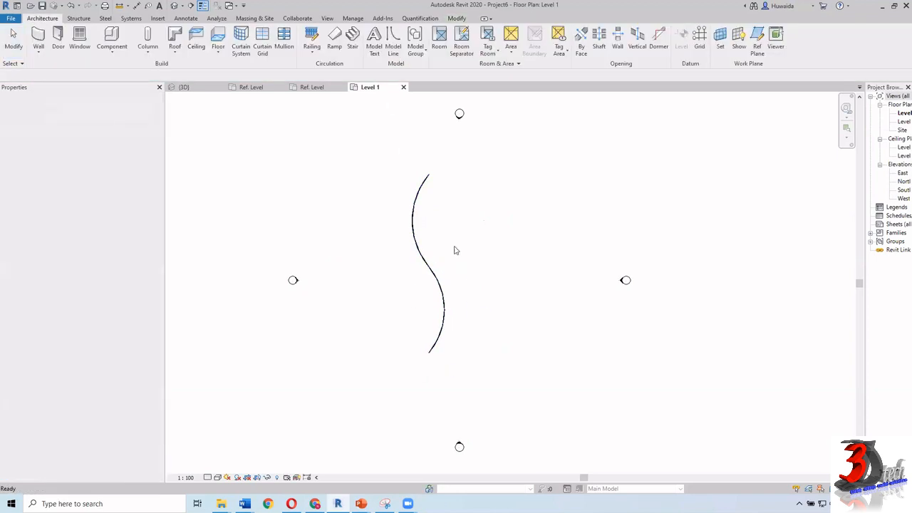
# Step: Show the project in the default 3D view and change the curved railing's type to 900mm Pipe
pyautogui.click(175, 6)
pyautogui.scroll(4, 514, 336)
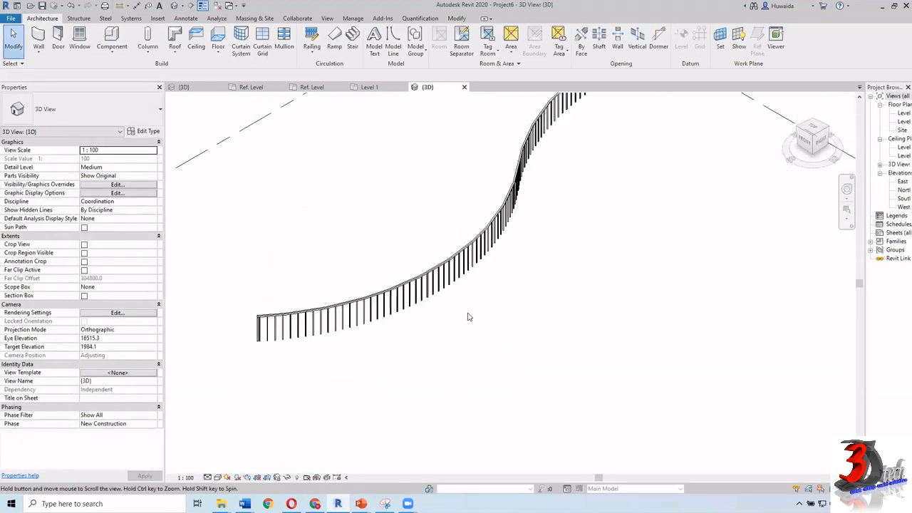
pyautogui.click(418, 271)
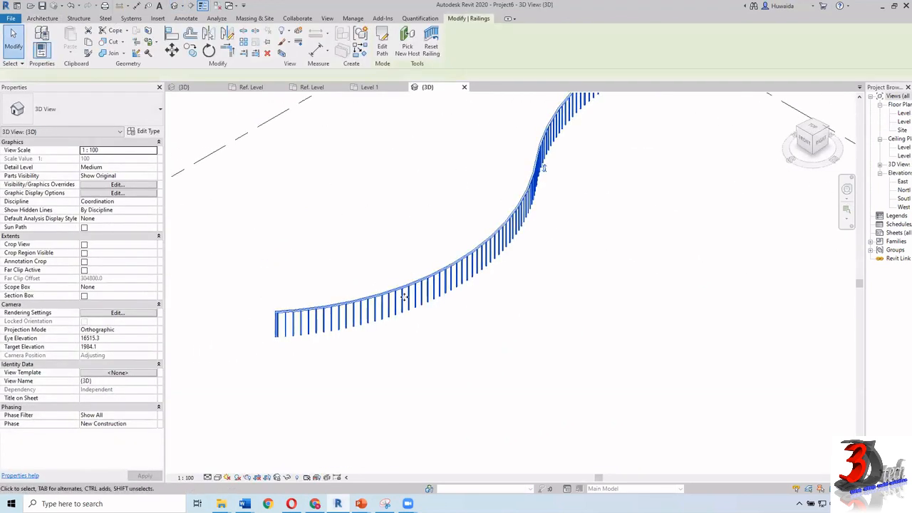
pyautogui.click(109, 96)
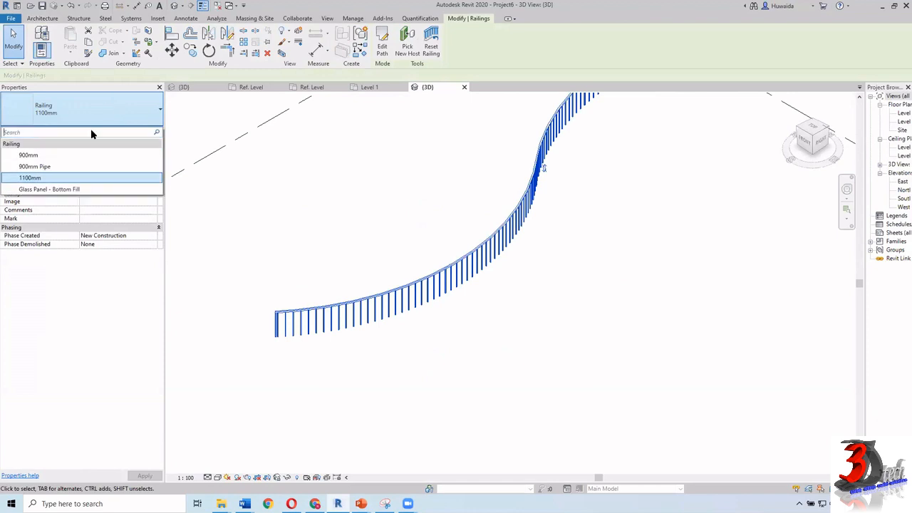
pyautogui.click(82, 169)
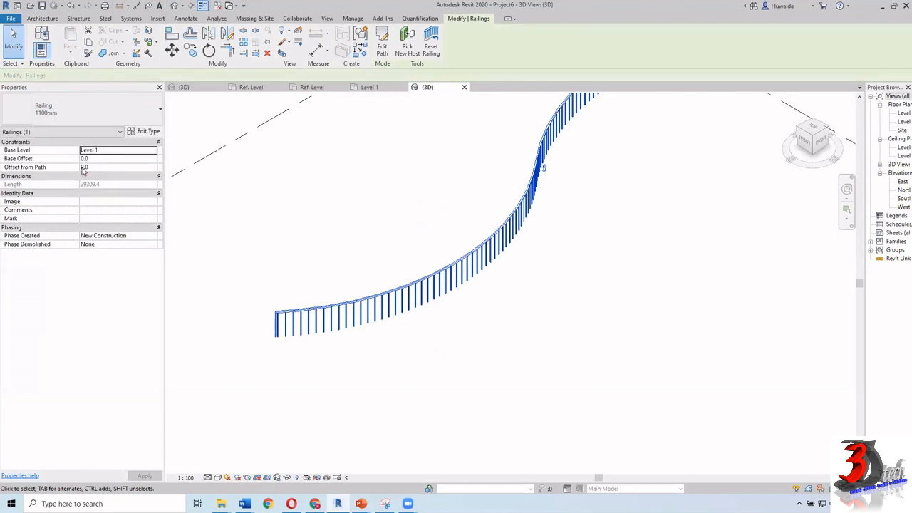
pyautogui.scroll(5, 313, 264)
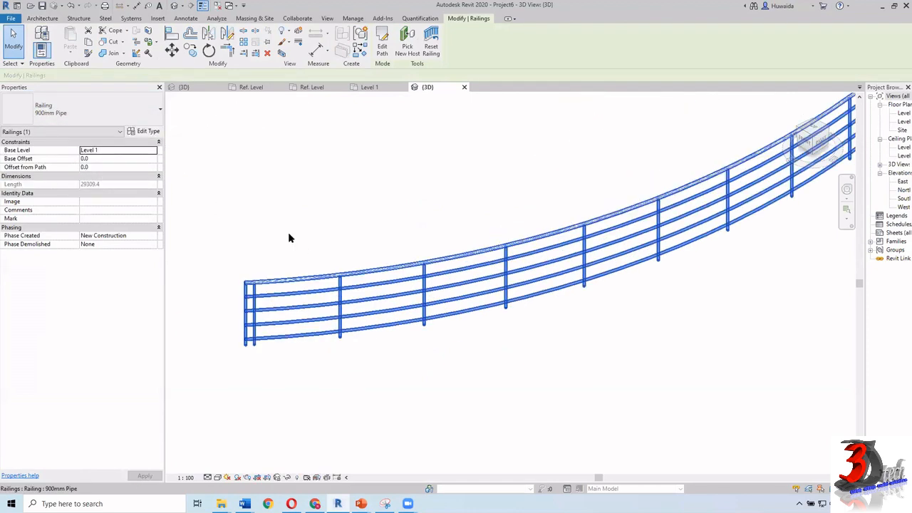
pyautogui.keyDown('shift'); pyautogui.moveTo(334, 218); pyautogui.dragTo(347, 261, button='middle'); pyautogui.keyUp('shift')
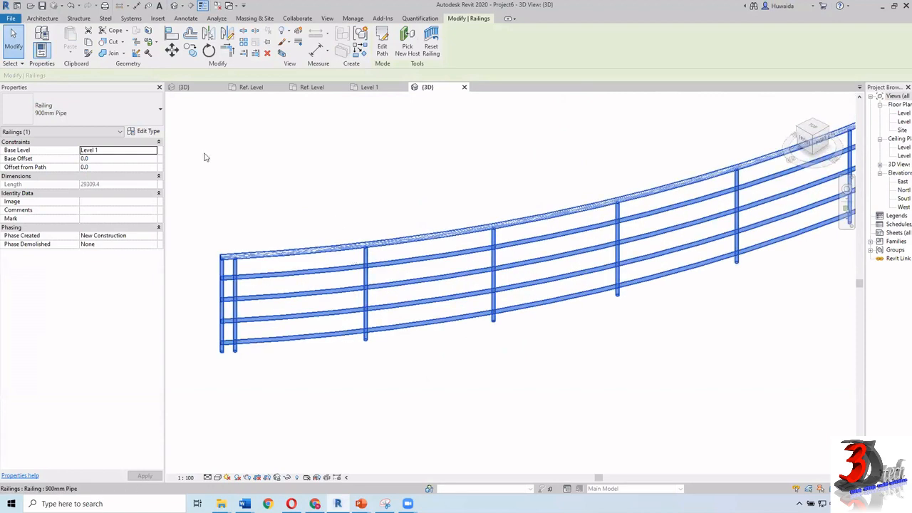
pyautogui.press('Escape')
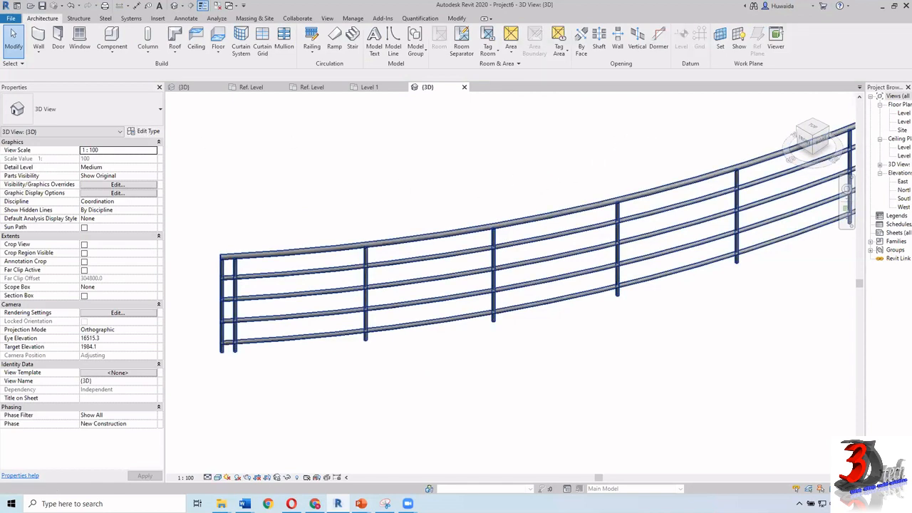
# Step: Duplicate the curved railing's type as Classical and show the preview in its type properties
pyautogui.click(366, 288)
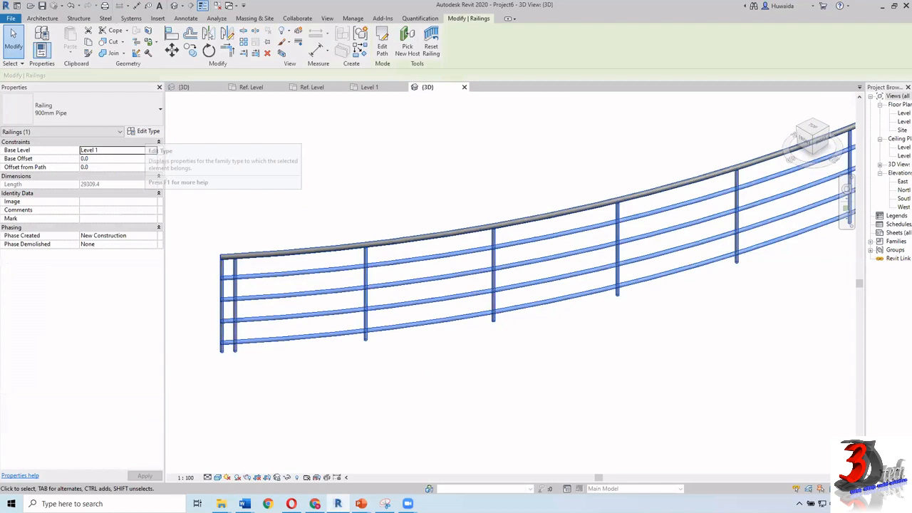
pyautogui.click(146, 132)
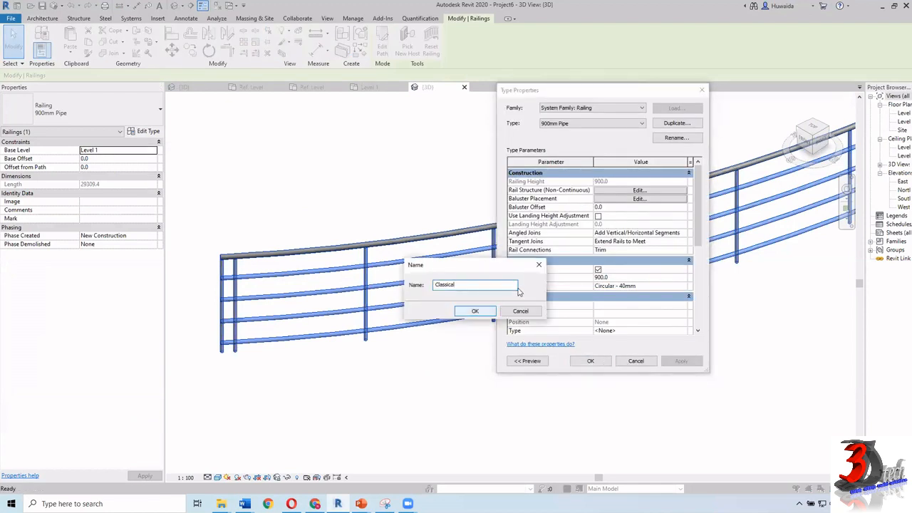
pyautogui.press('Return')
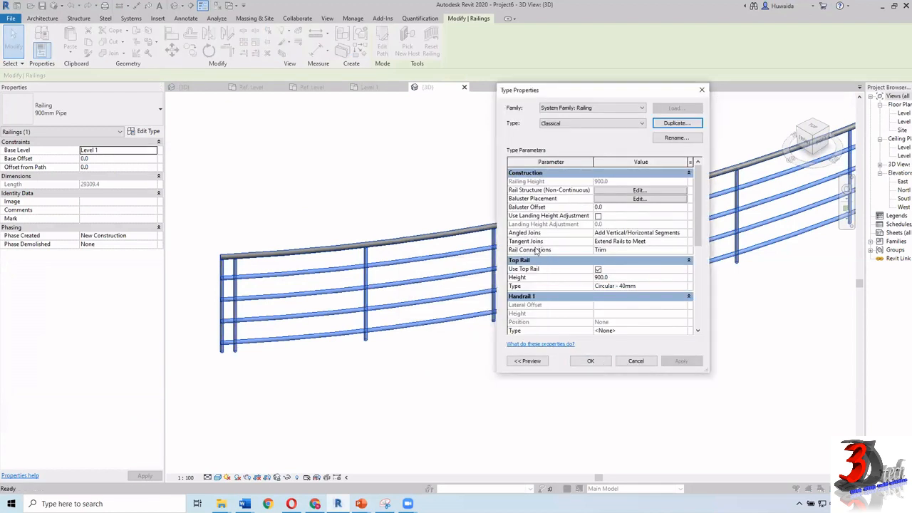
pyautogui.click(528, 362)
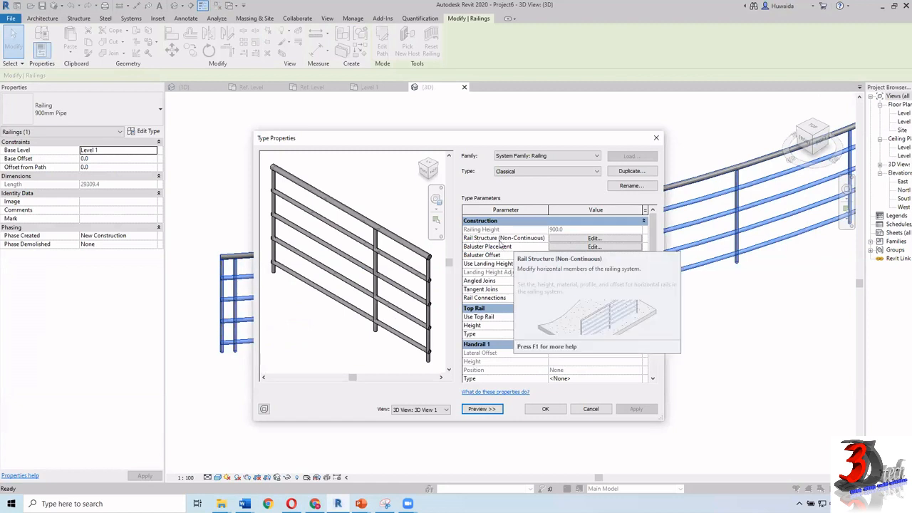
# Step: Open the Classical railing's non-continuous rail structure and delete Rail 3 and Rail 4, applying the change
pyautogui.click(594, 238)
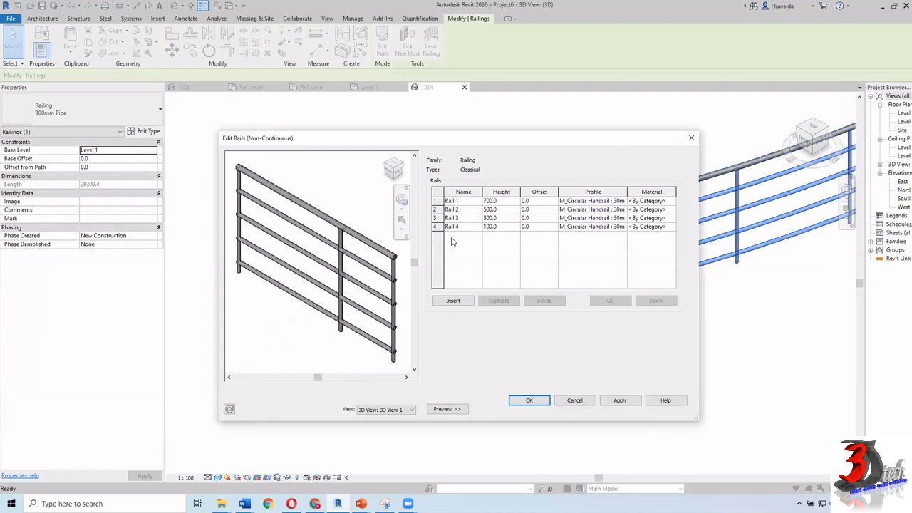
pyautogui.click(436, 227)
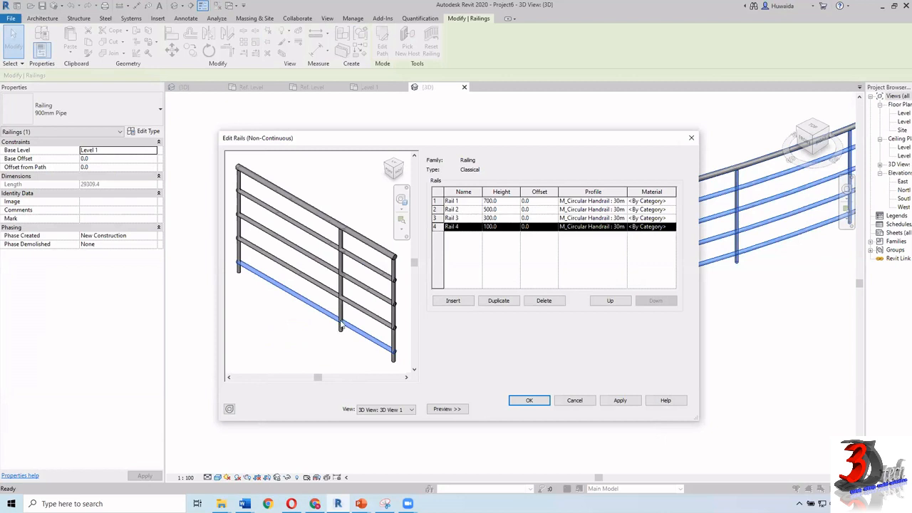
pyautogui.click(436, 219)
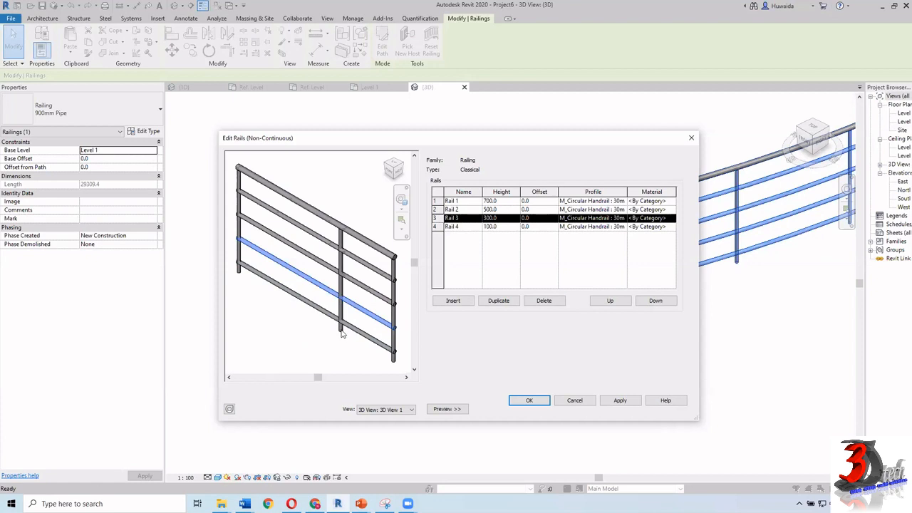
pyautogui.click(438, 209)
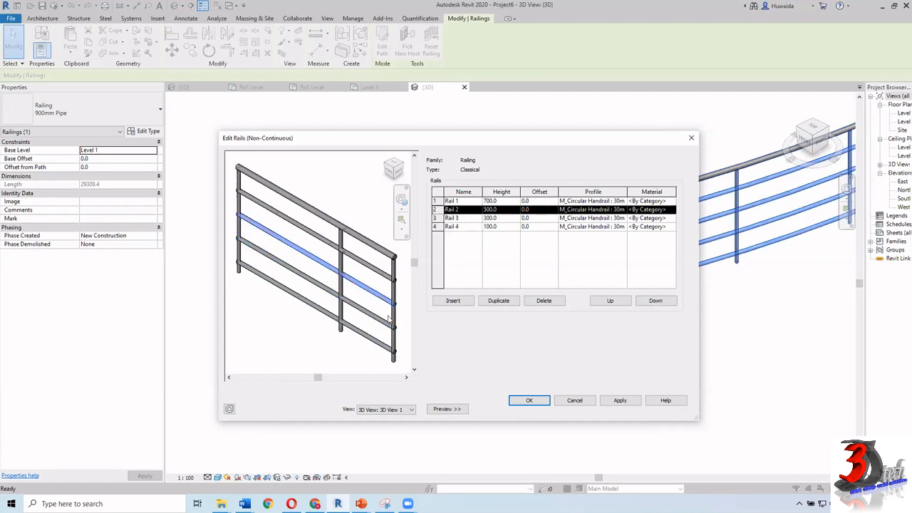
pyautogui.click(460, 259)
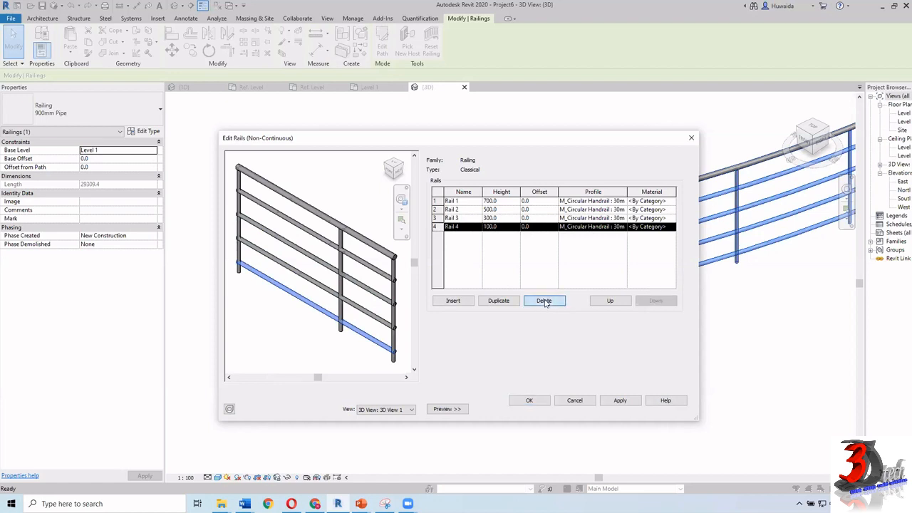
pyautogui.click(545, 300)
pyautogui.click(544, 301)
pyautogui.click(619, 401)
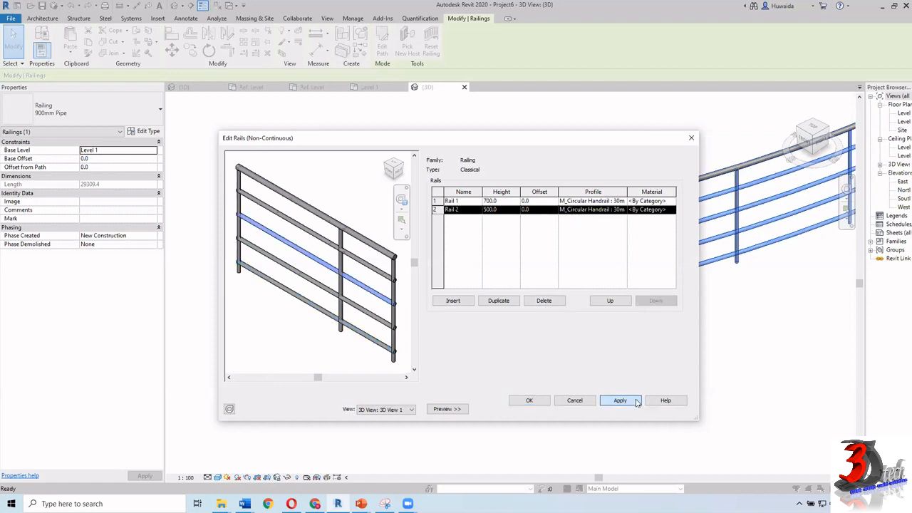
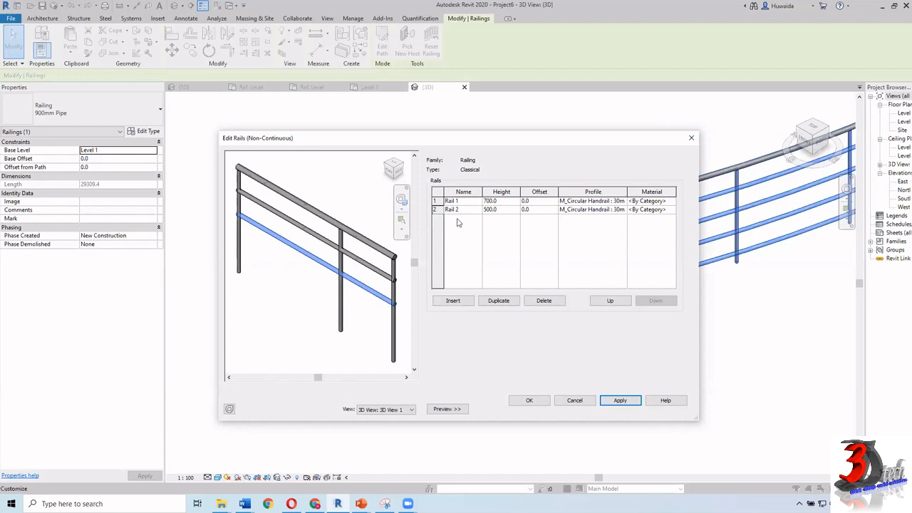
# Step: Rename Rail 1 as Top and Rail 2 as Bottom in the rail structure
pyautogui.click(470, 201)
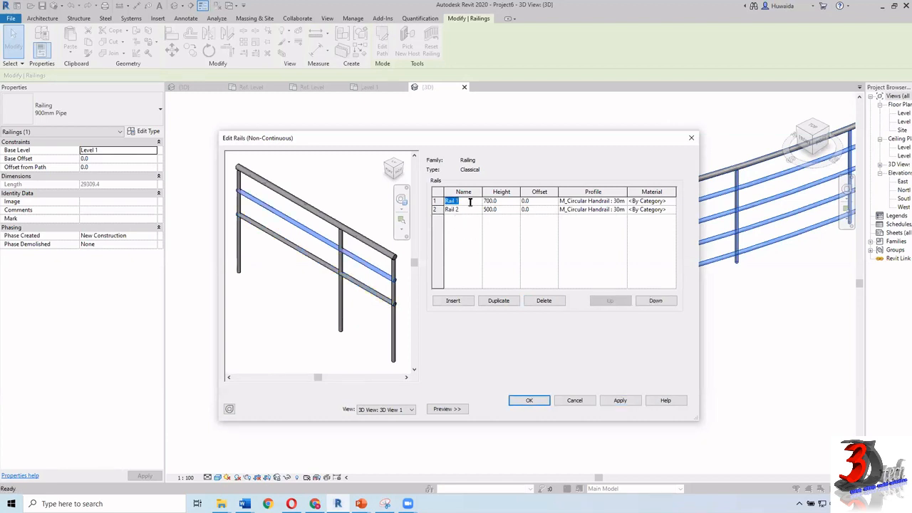
pyautogui.write('Top')
pyautogui.click(465, 209)
pyautogui.click(458, 209)
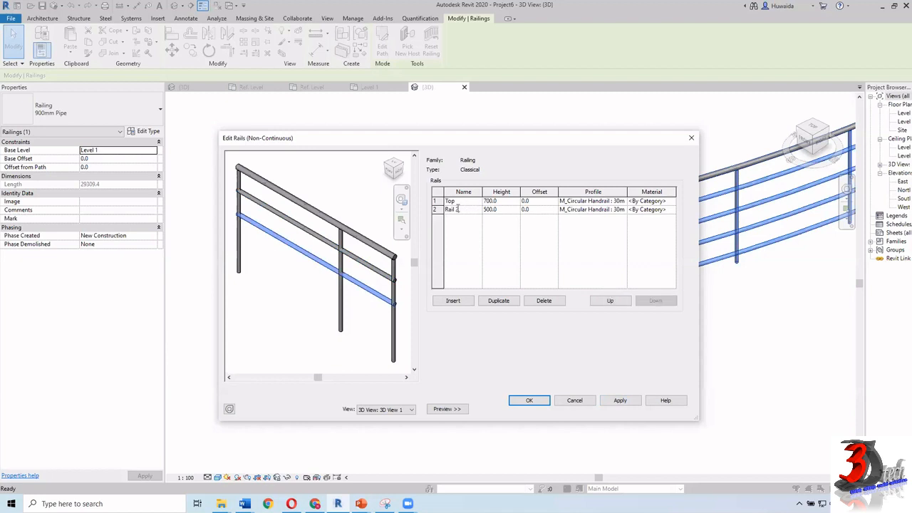
pyautogui.doubleClick(465, 208)
pyautogui.write('Bottom')
# Step: Set the Top rail's height to 600 and the Bottom rail's height to 0
pyautogui.click(501, 201)
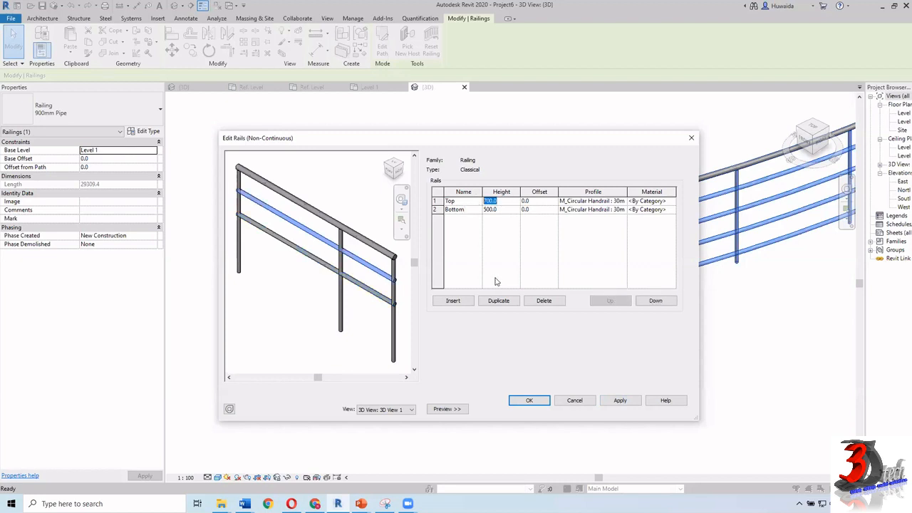
pyautogui.write('600')
pyautogui.click(538, 212)
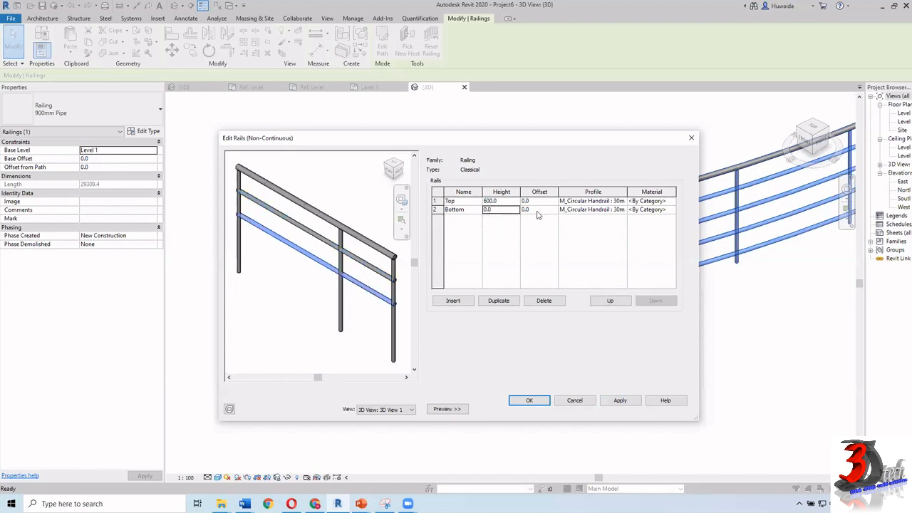
# Step: Assign the Top : Top profile to the Top rail and the Bottom : Bottom profile to the Bottom rail
pyautogui.click(620, 202)
pyautogui.click(624, 202)
pyautogui.scroll(-1, 612, 228)
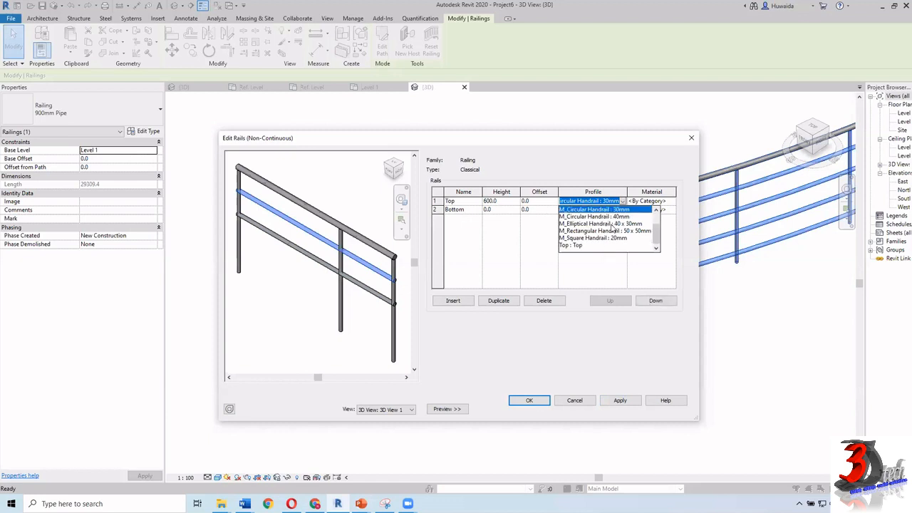
pyautogui.scroll(1, 611, 227)
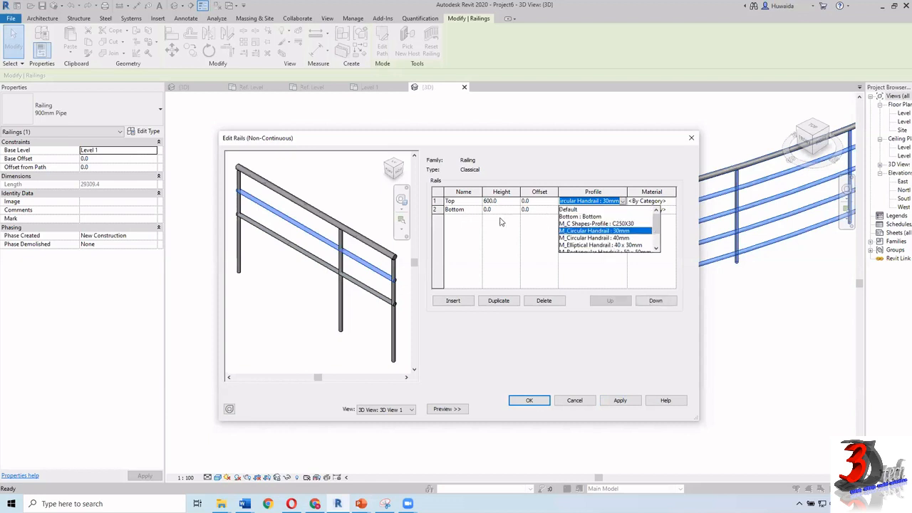
pyautogui.scroll(-1, 584, 241)
pyautogui.click(580, 248)
pyautogui.click(623, 211)
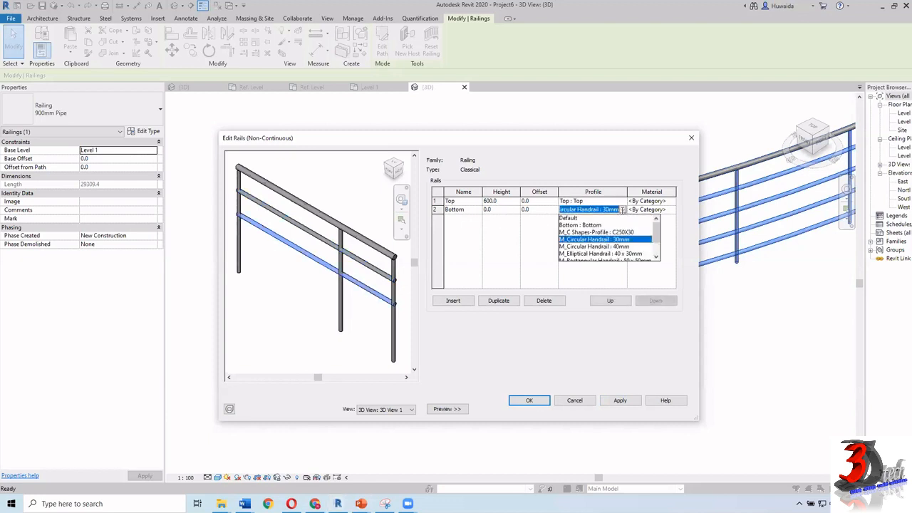
pyautogui.click(591, 225)
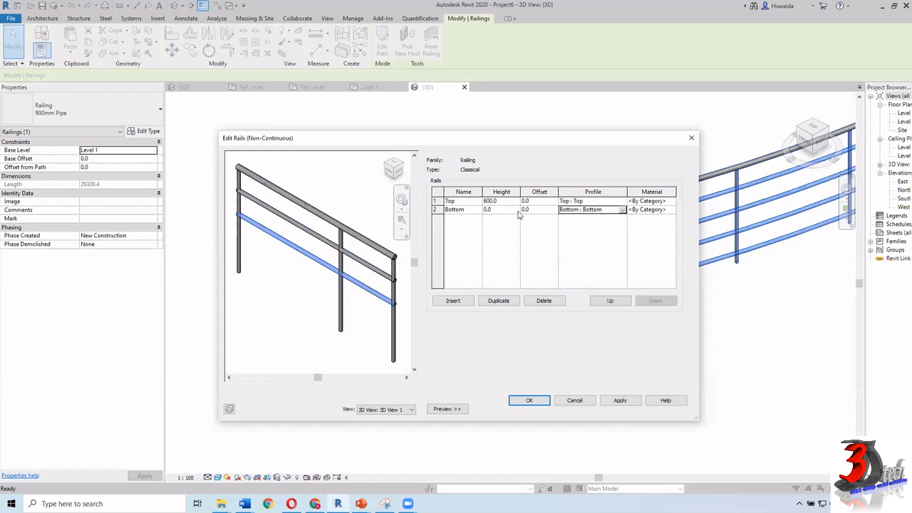
# Step: Assign the Marble material to both the Top and Bottom rails and apply the rail structure
pyautogui.click(668, 201)
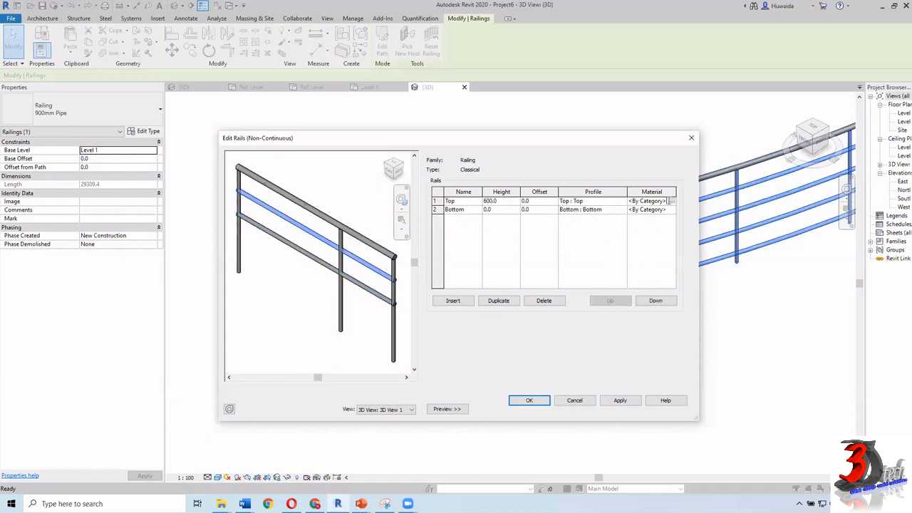
pyautogui.click(671, 201)
pyautogui.click(672, 202)
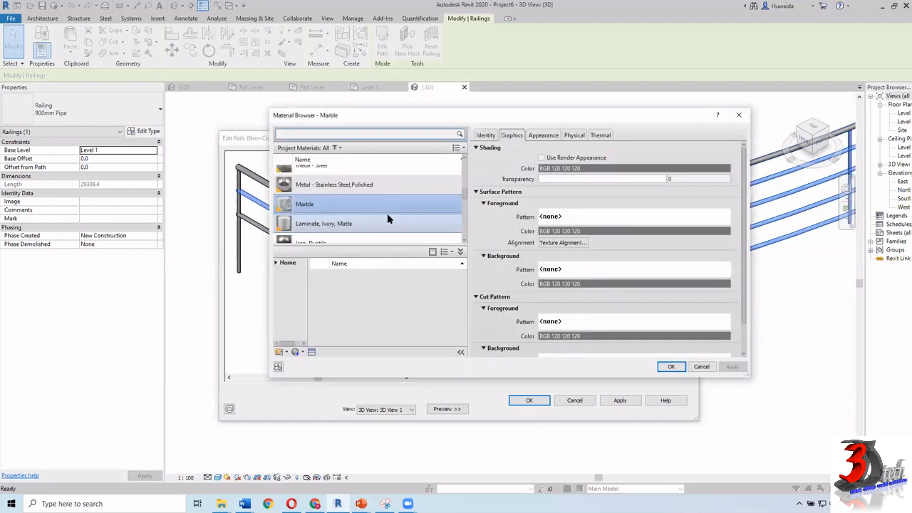
pyautogui.click(671, 367)
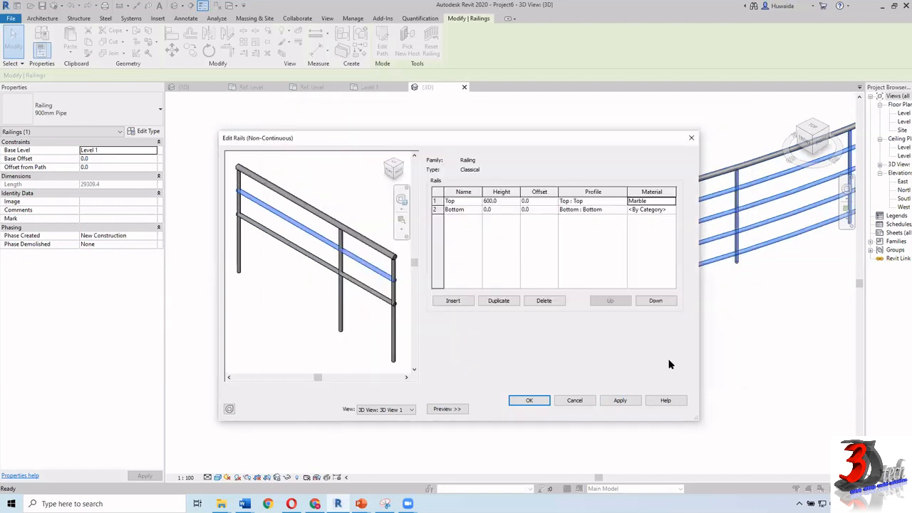
pyautogui.click(659, 202)
pyautogui.hotkey('ctrl', 'c')
pyautogui.click(664, 210)
pyautogui.click(672, 211)
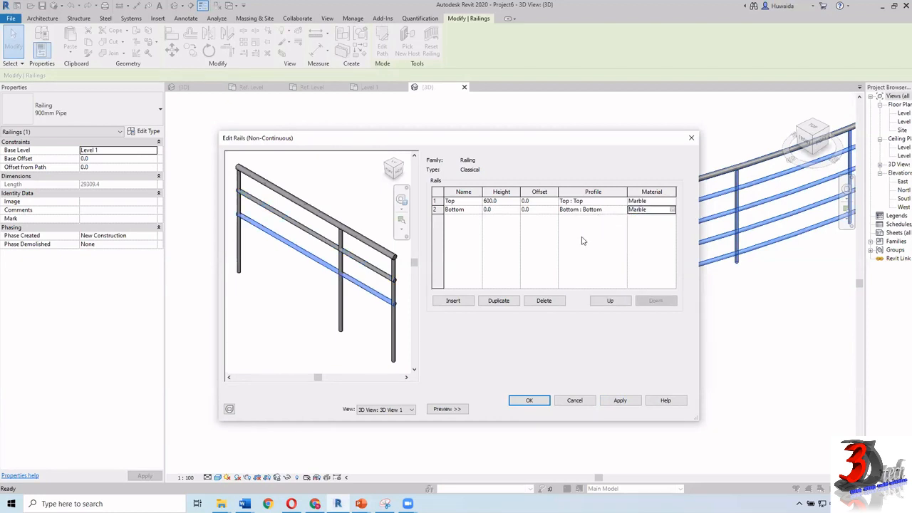
pyautogui.hotkey('ctrl', 'v')
pyautogui.click(622, 401)
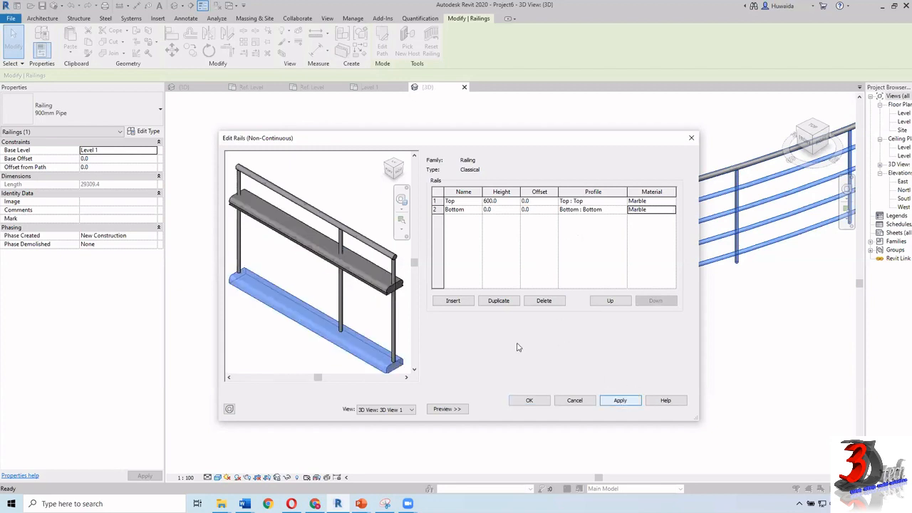
# Step: Examine the ends of both rail profiles in the preview and accept the rail structure
pyautogui.scroll(5, 389, 307)
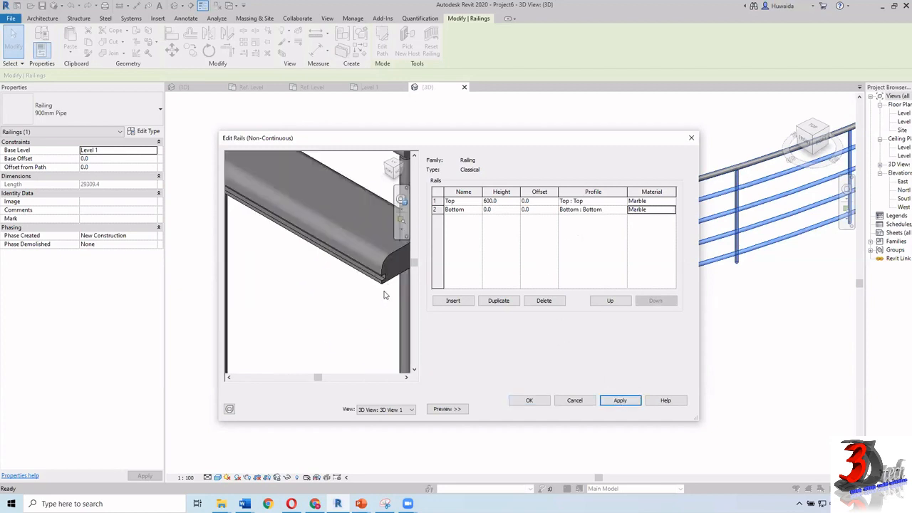
pyautogui.scroll(-5, 382, 277)
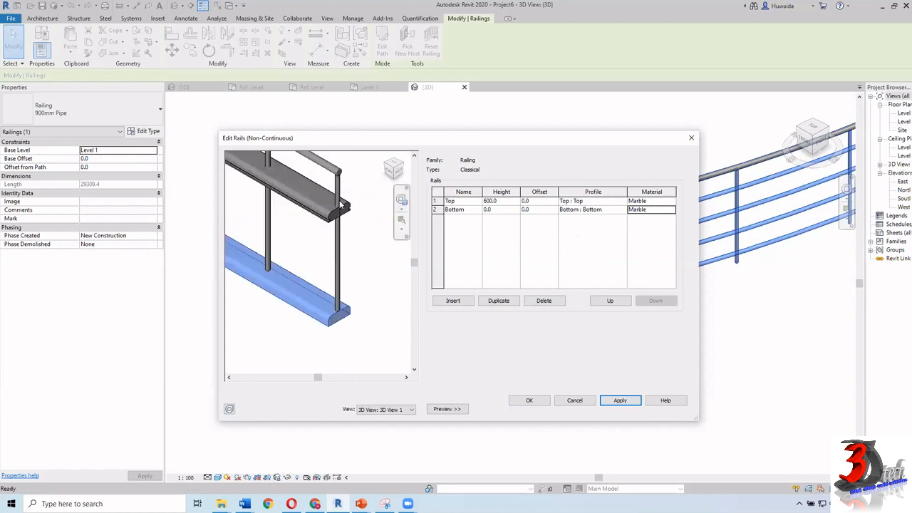
pyautogui.scroll(4, 341, 303)
pyautogui.moveTo(341, 302); pyautogui.dragTo(363, 232, button='middle')
pyautogui.scroll(-5, 348, 294)
pyautogui.scroll(-1, 359, 250)
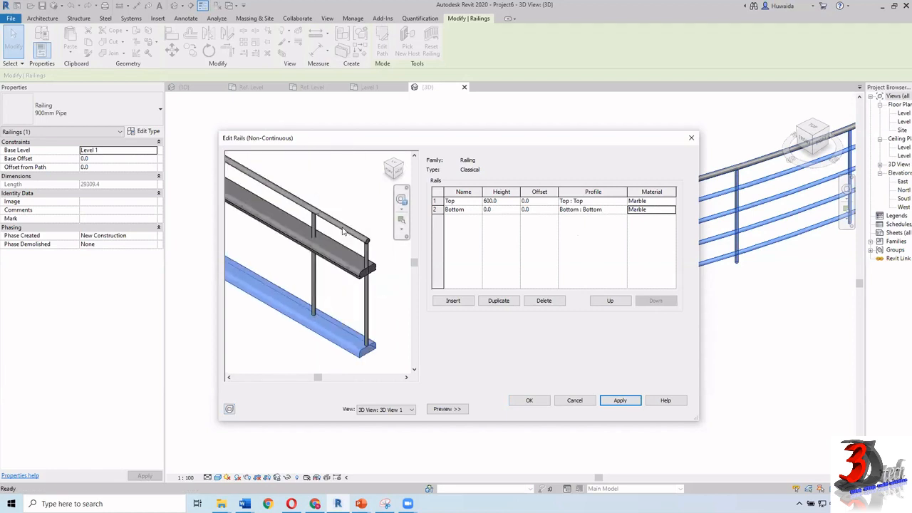
pyautogui.click(527, 400)
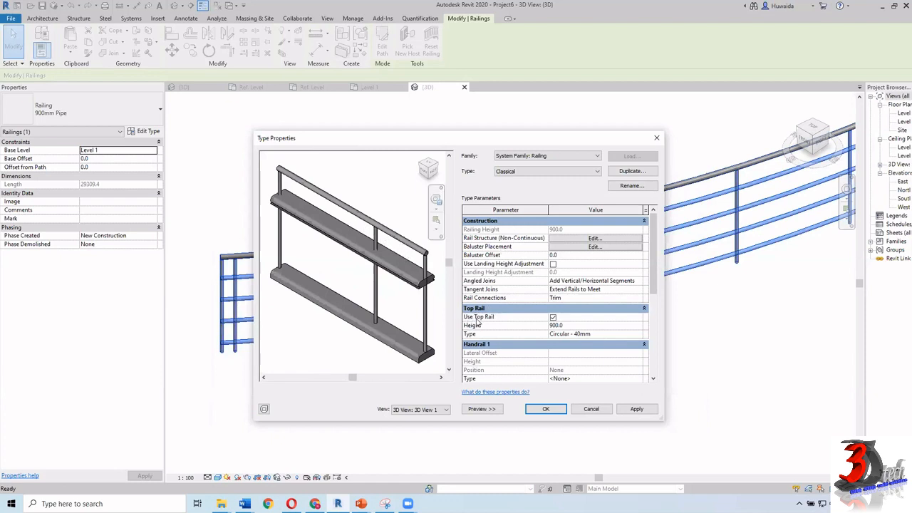
# Step: Disable Use Top Rail for the Classical type and apply the change, accepting the baluster warning
pyautogui.click(553, 318)
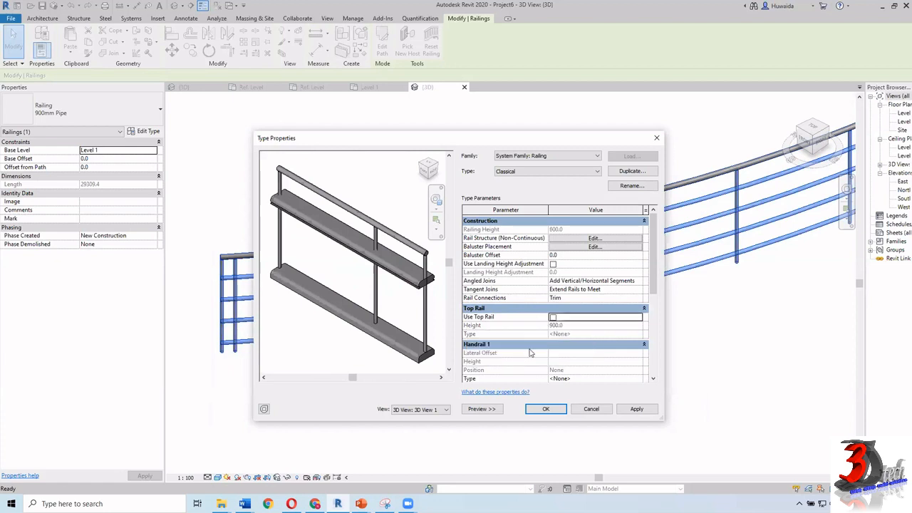
pyautogui.click(633, 411)
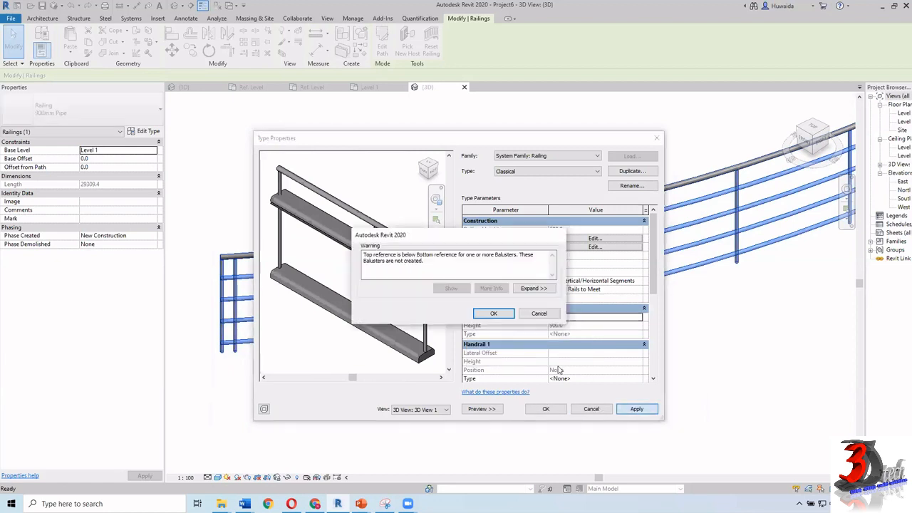
pyautogui.click(496, 313)
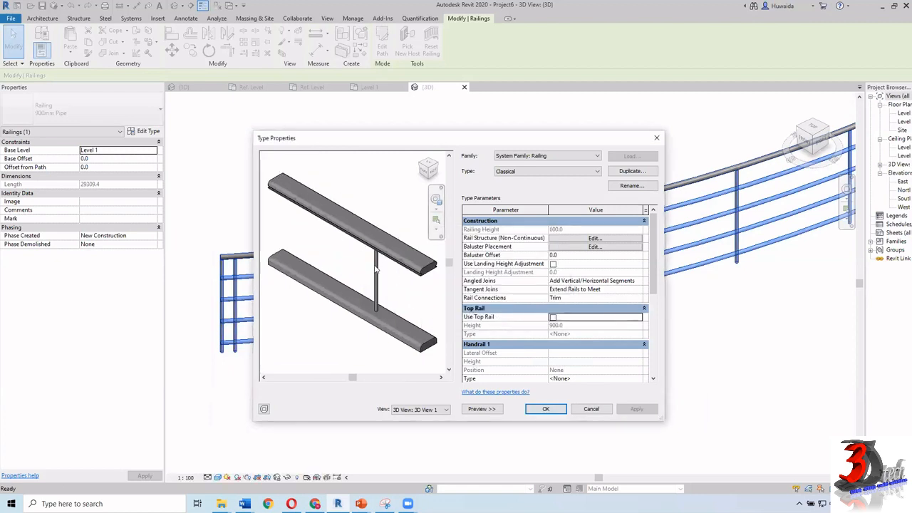
# Step: Set the regular baluster in the Classical baluster placement to Baluster : Baluster with base Bottom and top Top, and apply, accepting the warning
pyautogui.click(554, 248)
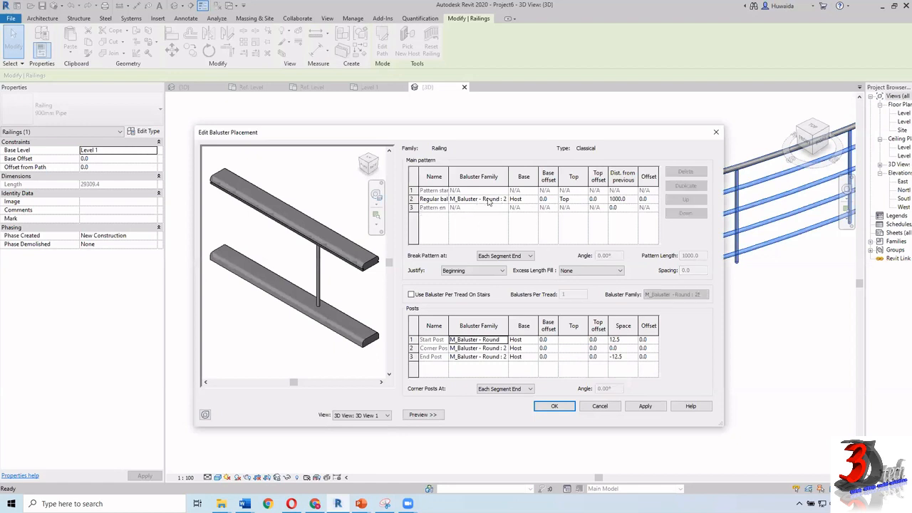
pyautogui.click(412, 199)
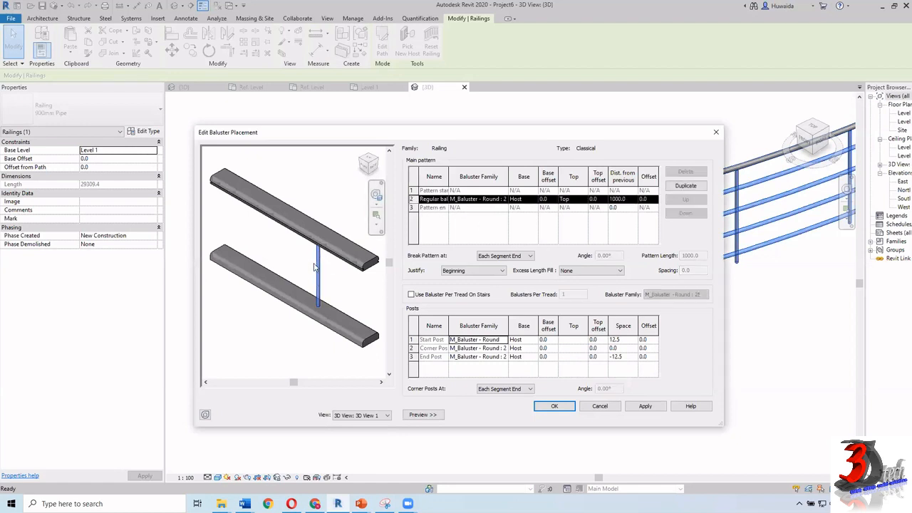
pyautogui.click(503, 201)
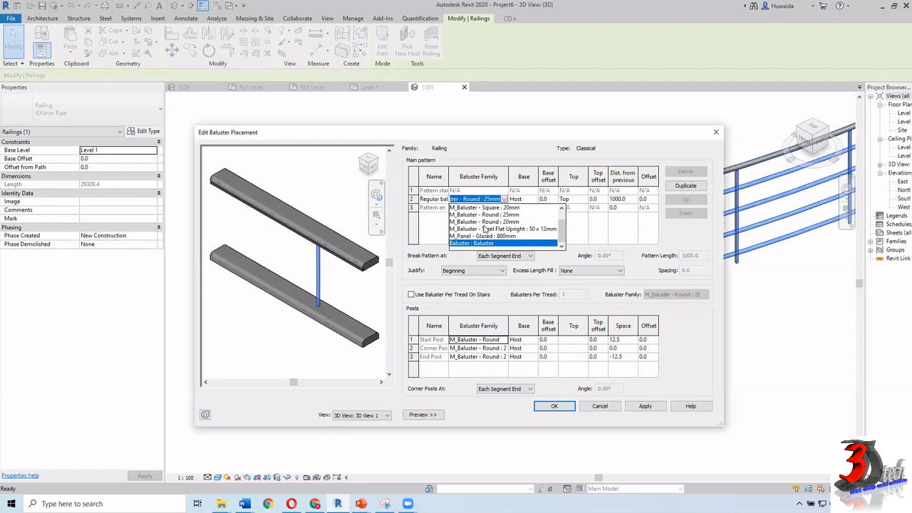
pyautogui.click(491, 244)
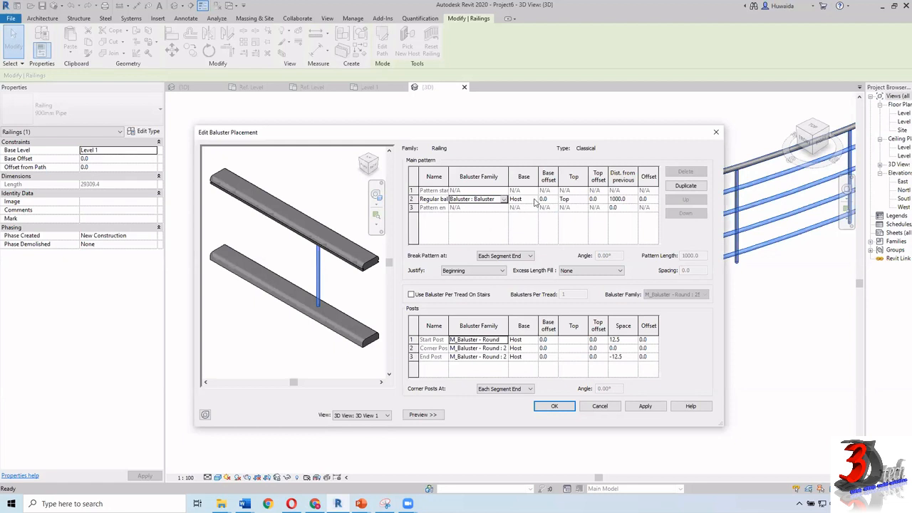
pyautogui.click(533, 200)
pyautogui.click(520, 224)
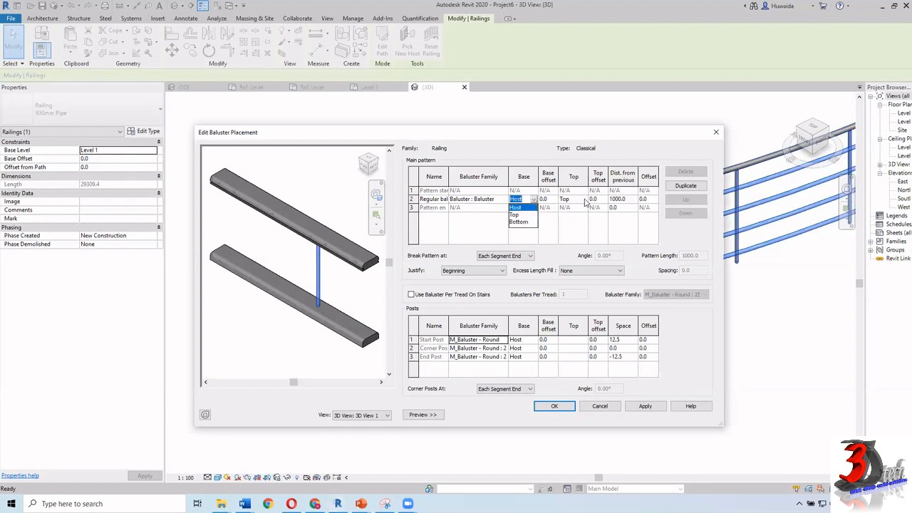
pyautogui.click(583, 200)
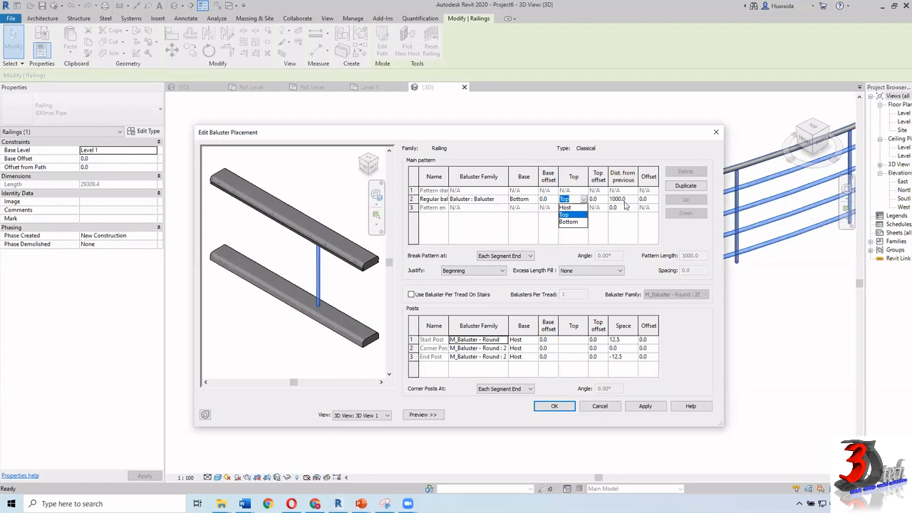
pyautogui.click(624, 204)
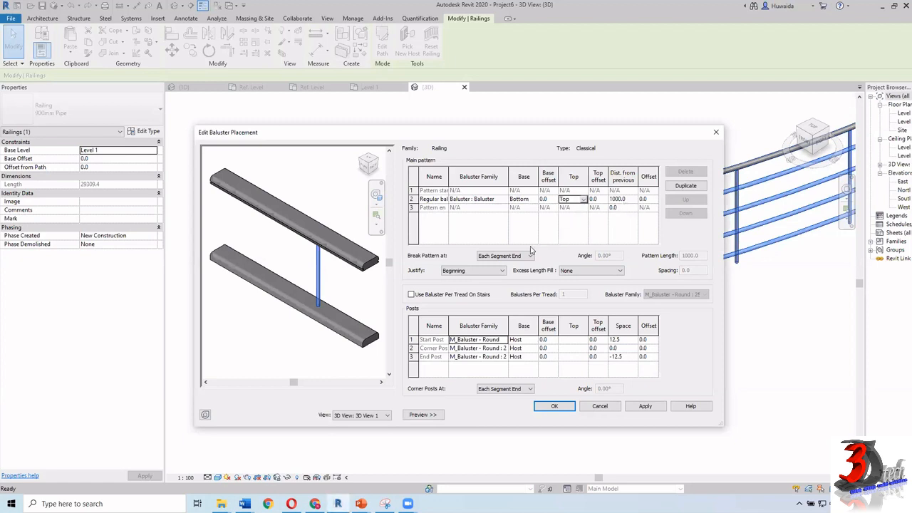
pyautogui.click(645, 407)
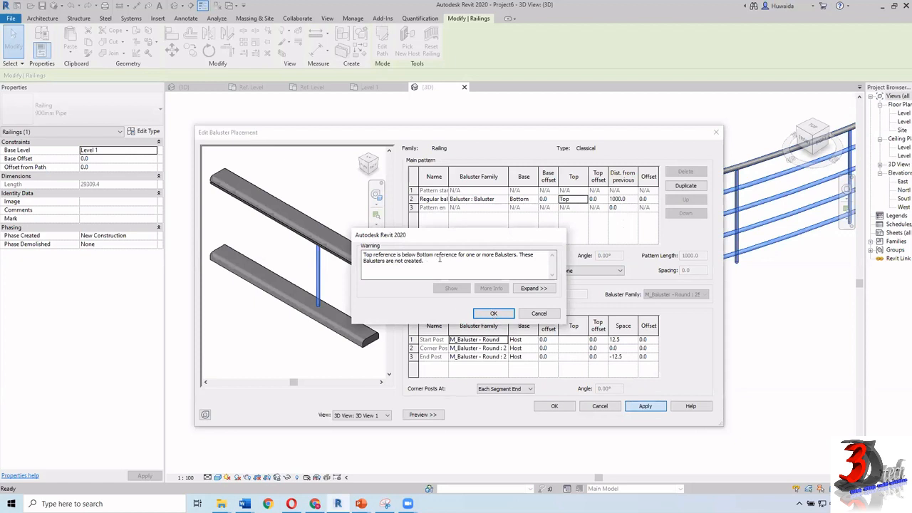
pyautogui.click(493, 314)
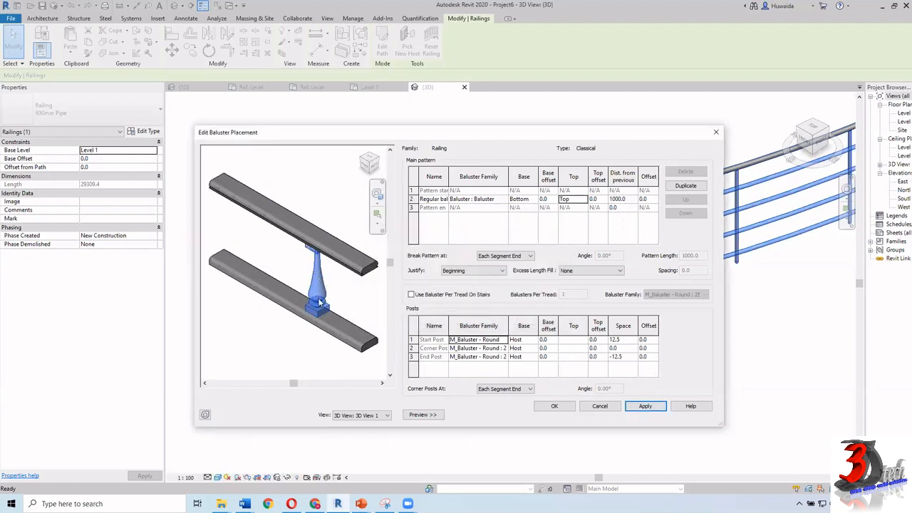
# Step: Set the regular baluster's distance from previous to 300 and apply the change, accepting the warning
pyautogui.click(628, 199)
pyautogui.moveTo(628, 199); pyautogui.dragTo(604, 237)
pyautogui.write('300')
pyautogui.click(646, 406)
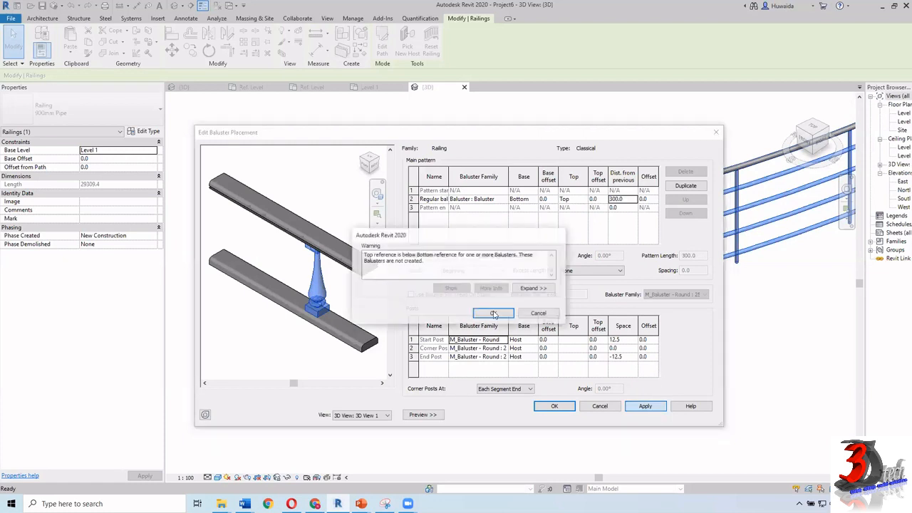
pyautogui.click(494, 315)
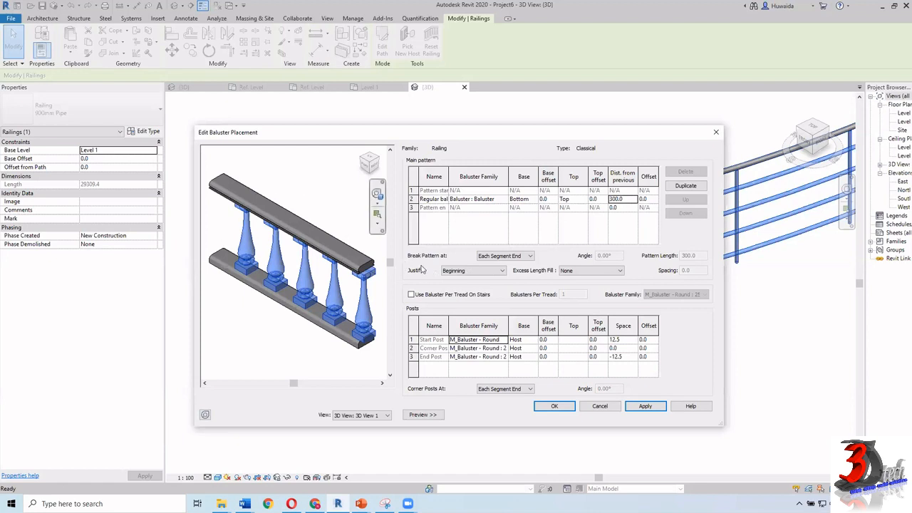
# Step: Justify the main baluster pattern with Spread Pattern To Fit and apply the change, accepting the warning
pyautogui.click(462, 273)
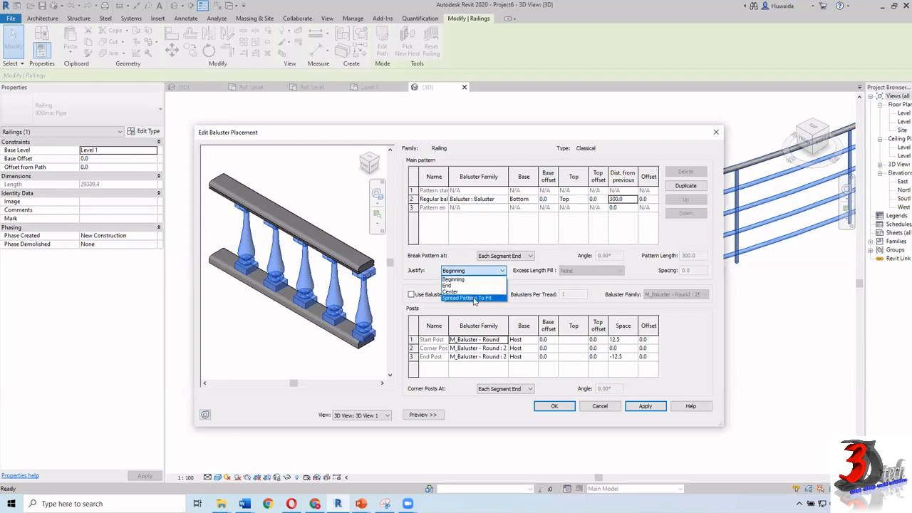
pyautogui.click(473, 298)
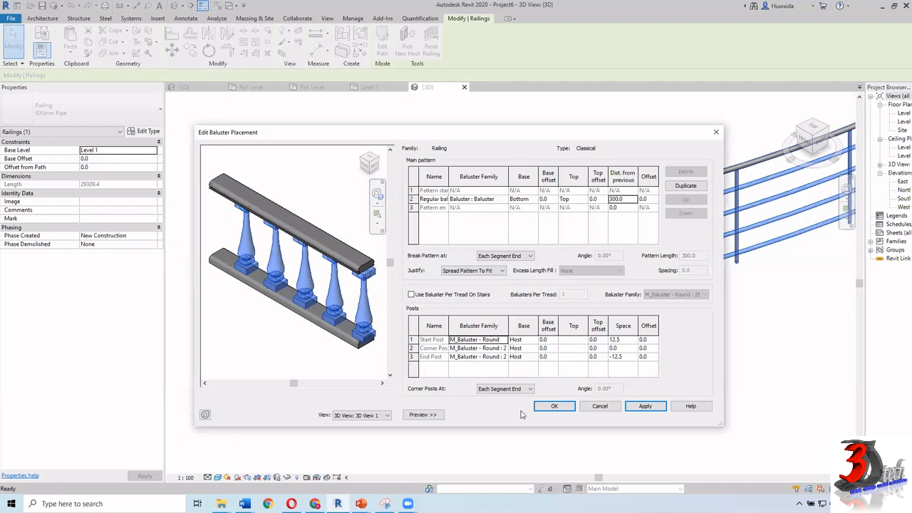
pyautogui.click(645, 406)
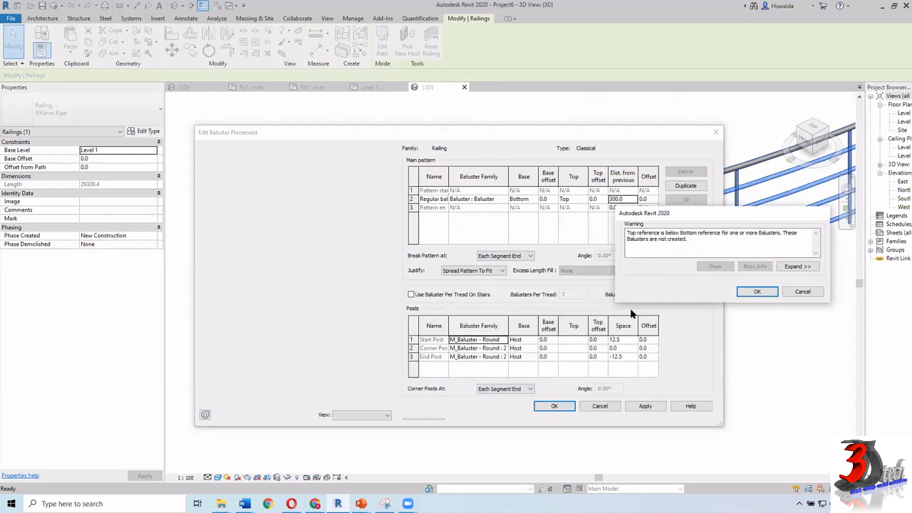
pyautogui.click(756, 292)
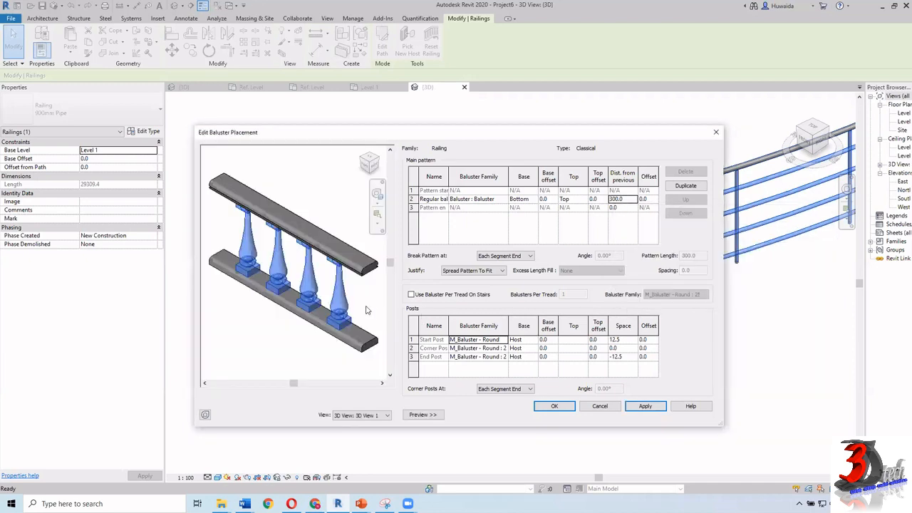
pyautogui.click(422, 199)
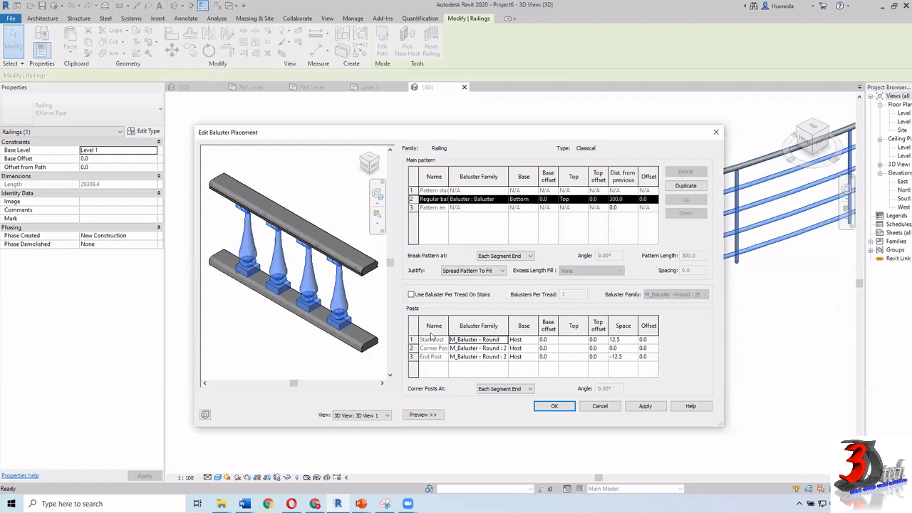
# Step: Set the Start Post to Baluster : Baluster with base Bottom and top Top, apply, and highlight that post in the preview
pyautogui.click(506, 341)
pyautogui.click(504, 340)
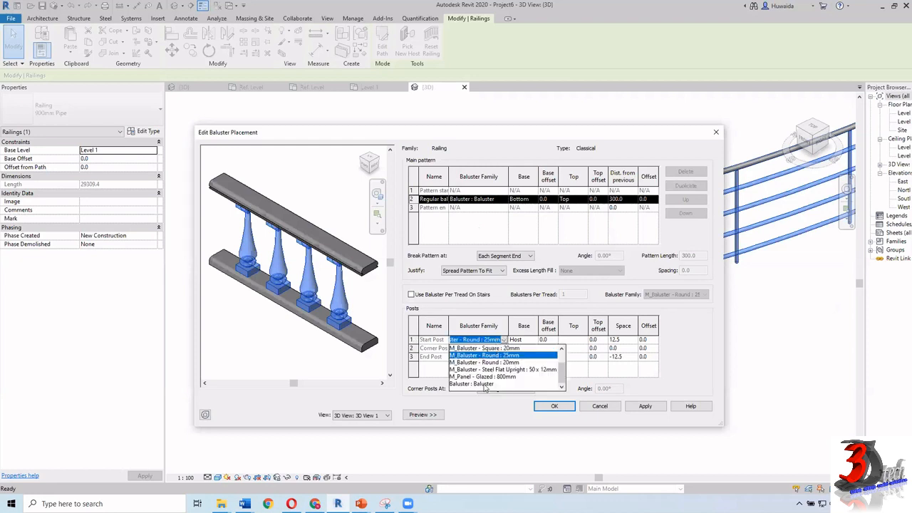
pyautogui.click(487, 378)
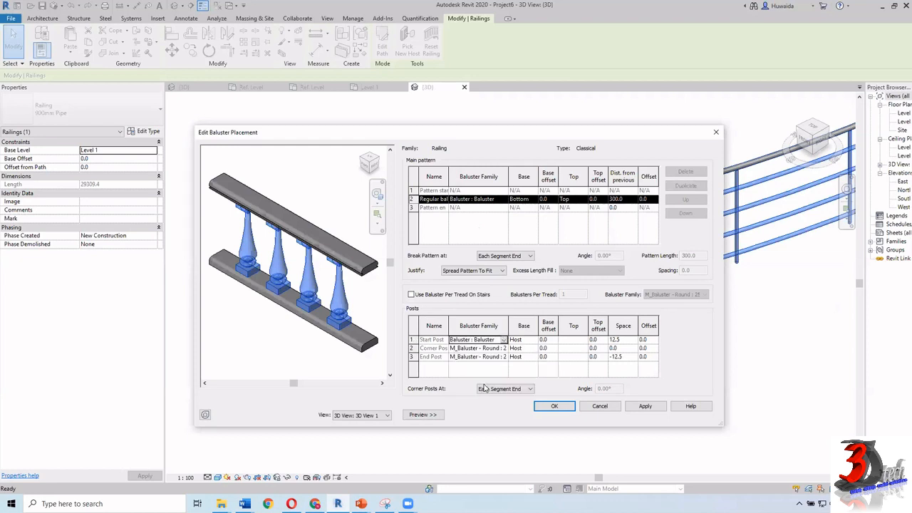
pyautogui.click(534, 341)
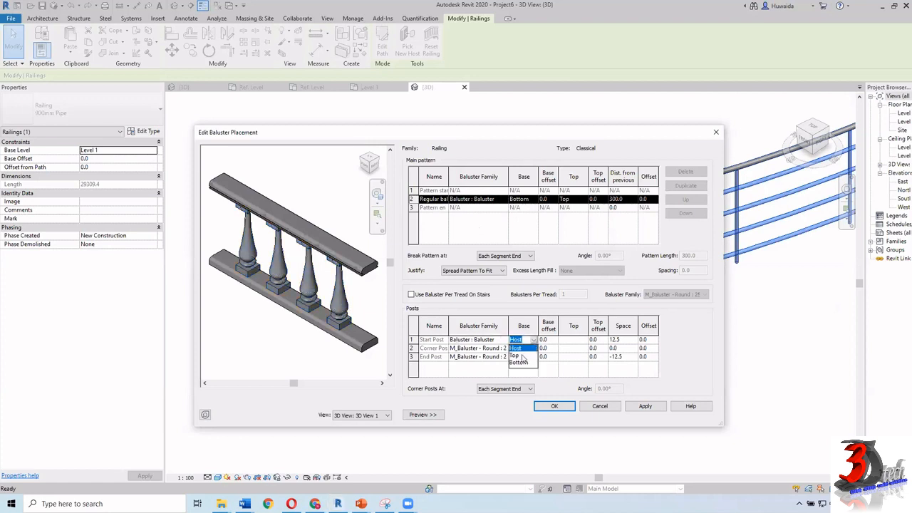
pyautogui.click(525, 363)
pyautogui.click(584, 340)
pyautogui.click(566, 357)
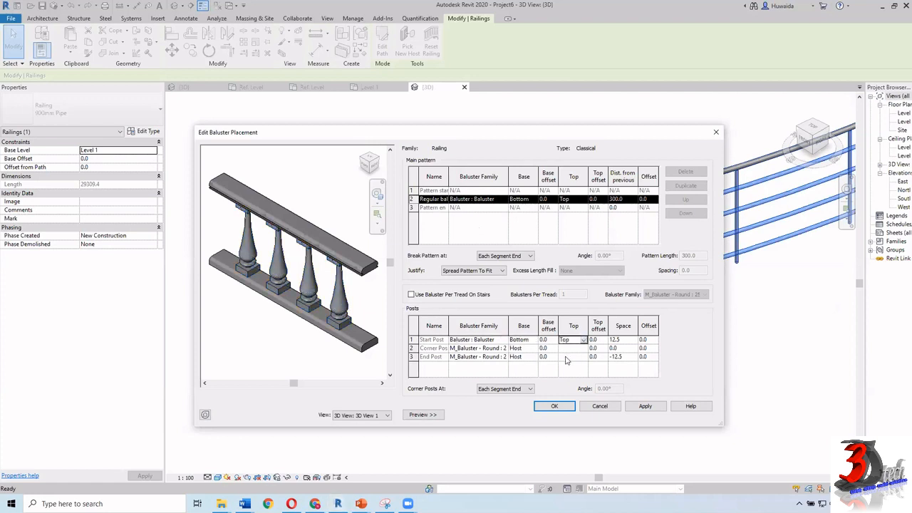
pyautogui.click(656, 406)
pyautogui.click(492, 314)
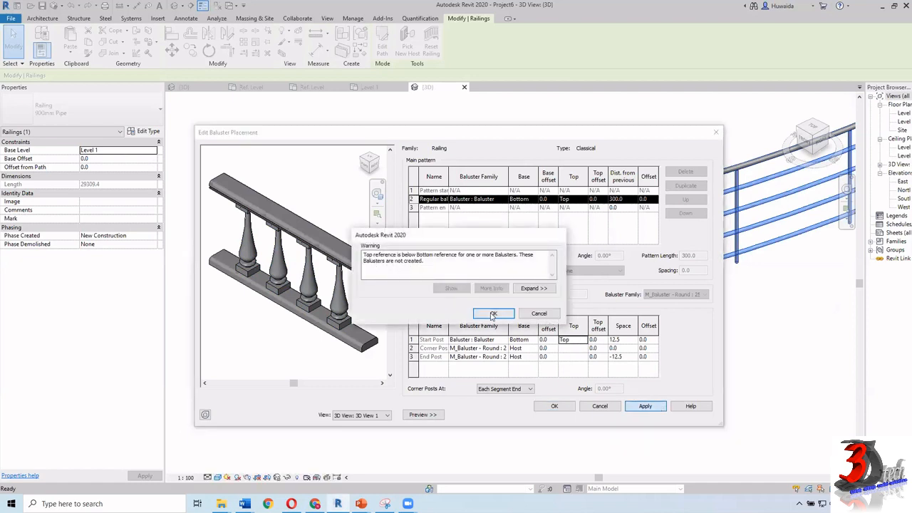
pyautogui.click(416, 340)
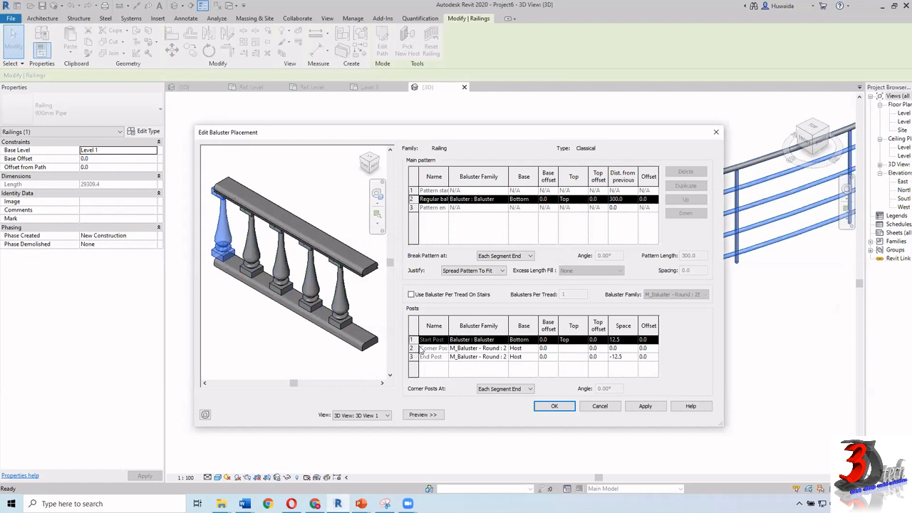
# Step: Set the Corner Post to Baluster : Baluster with base Bottom and top Top, and apply the change, accepting the warning
pyautogui.click(412, 349)
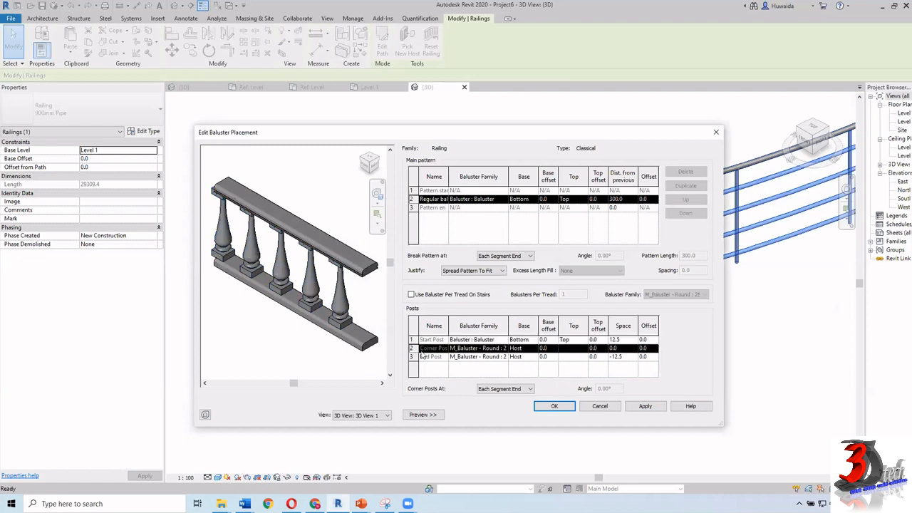
pyautogui.click(505, 349)
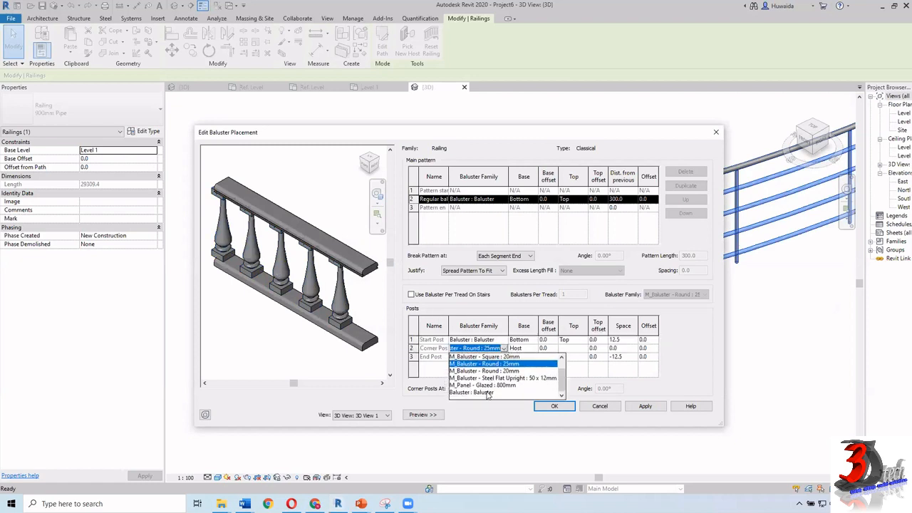
pyautogui.click(488, 393)
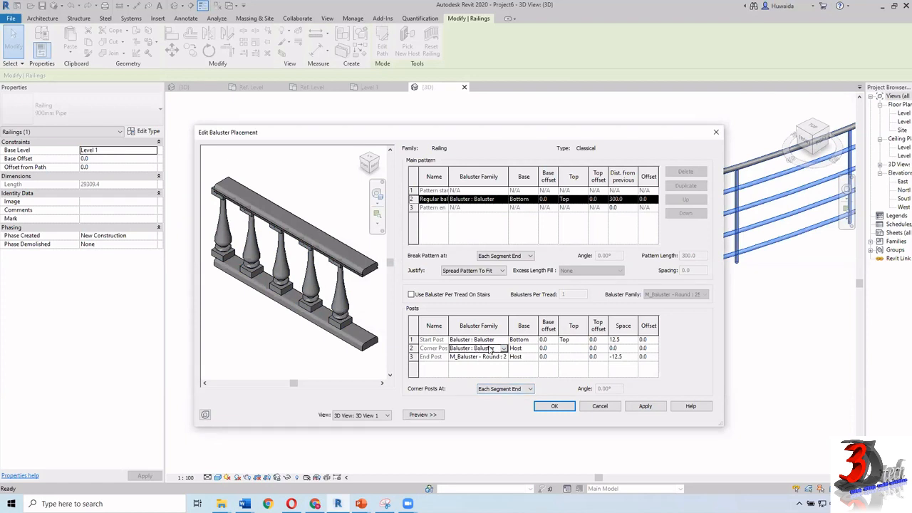
pyautogui.click(536, 349)
pyautogui.click(520, 371)
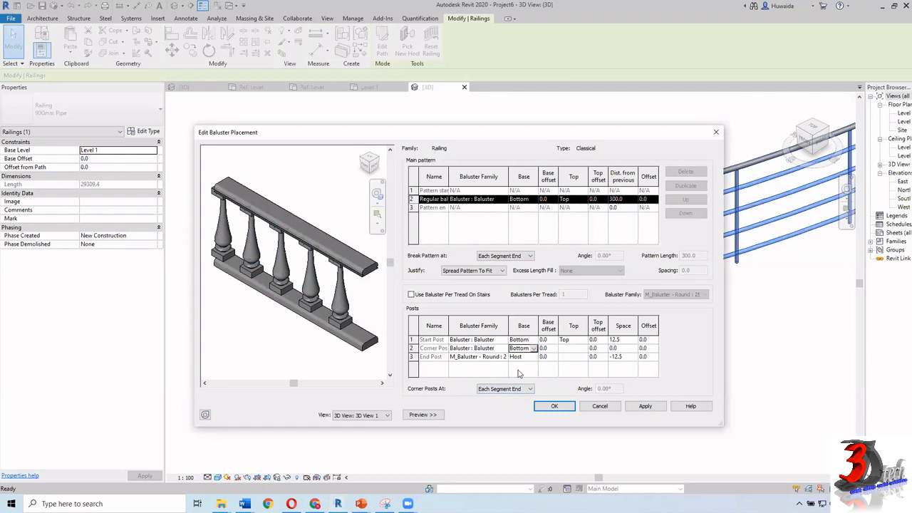
pyautogui.click(584, 349)
pyautogui.click(565, 364)
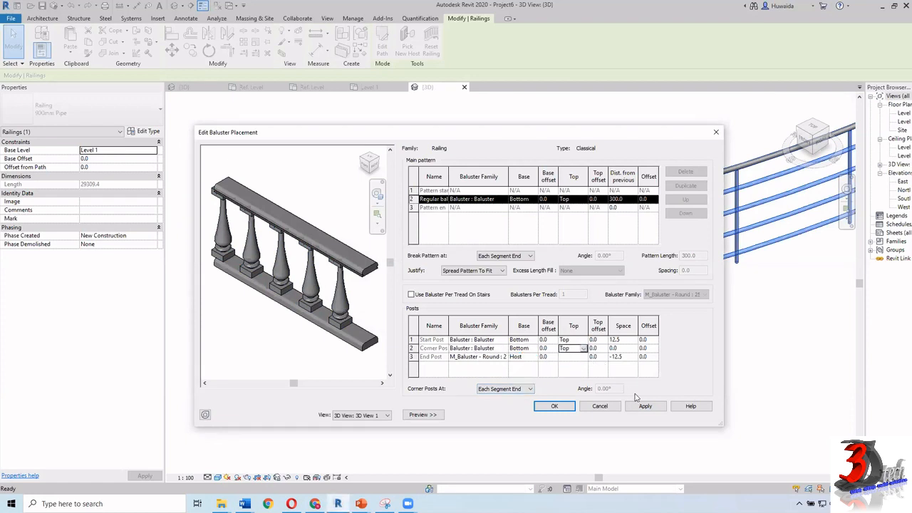
pyautogui.click(645, 406)
pyautogui.click(493, 313)
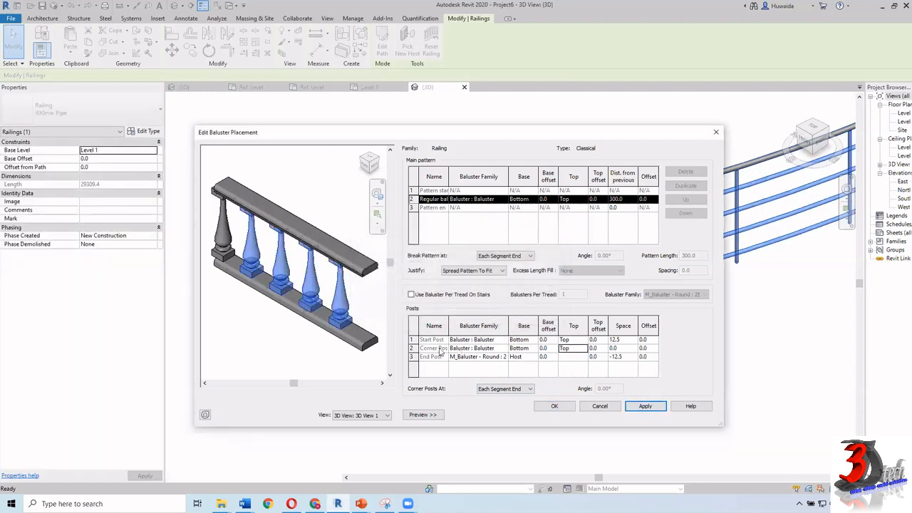
pyautogui.click(412, 348)
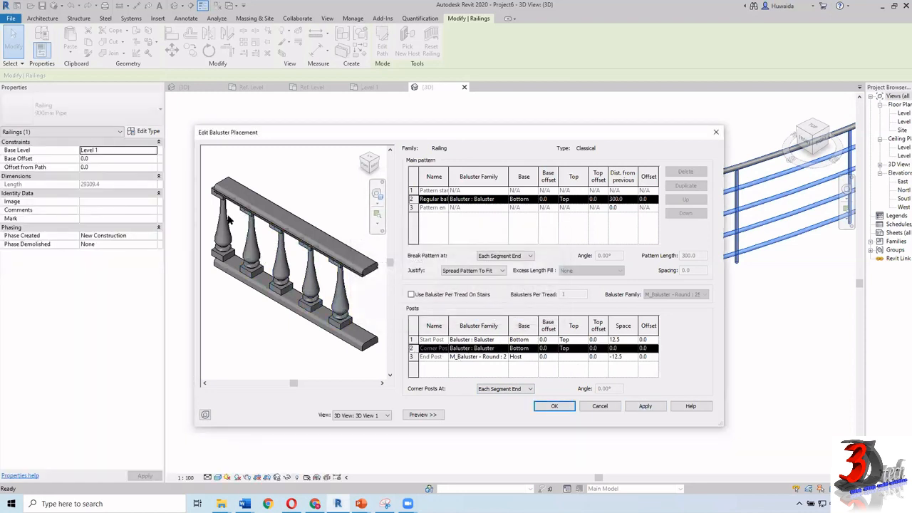
# Step: Set the End Post to Baluster : Baluster with base Bottom and top Top, and apply the baluster placement
pyautogui.click(412, 356)
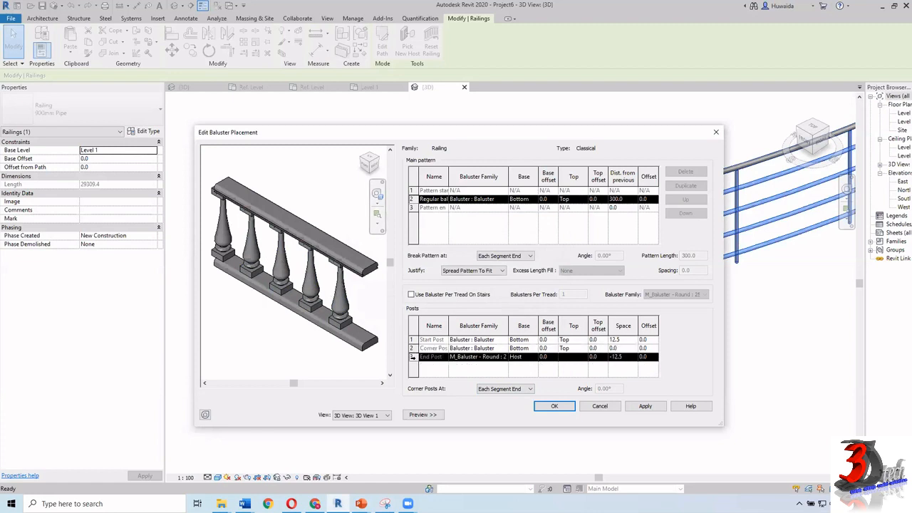
pyautogui.click(502, 359)
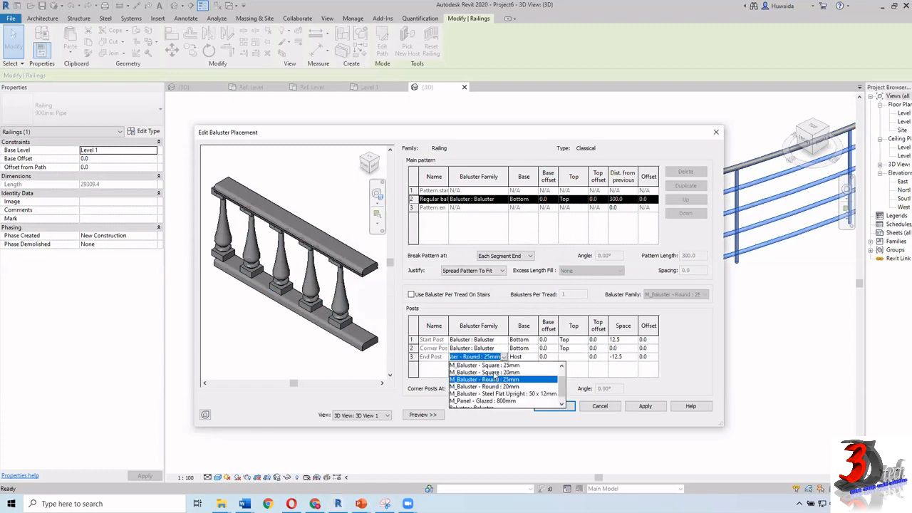
pyautogui.scroll(3, 503, 375)
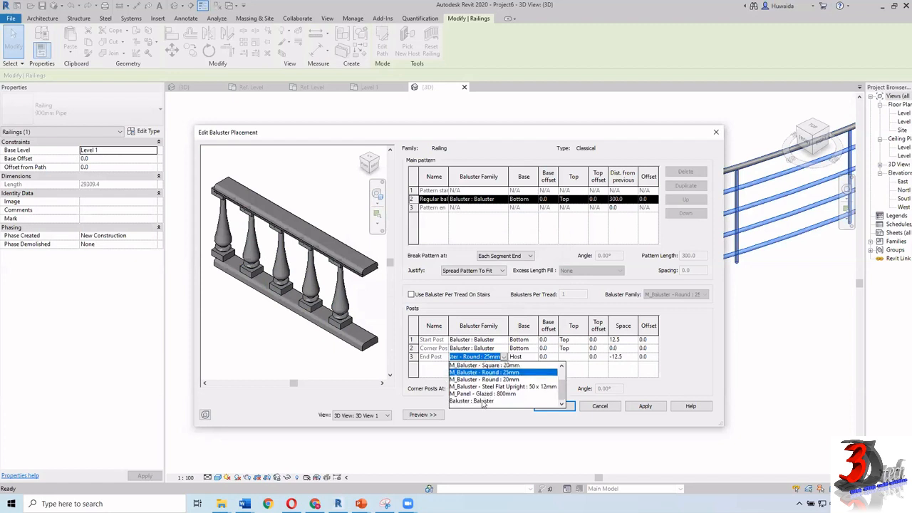
pyautogui.click(531, 365)
pyautogui.click(535, 360)
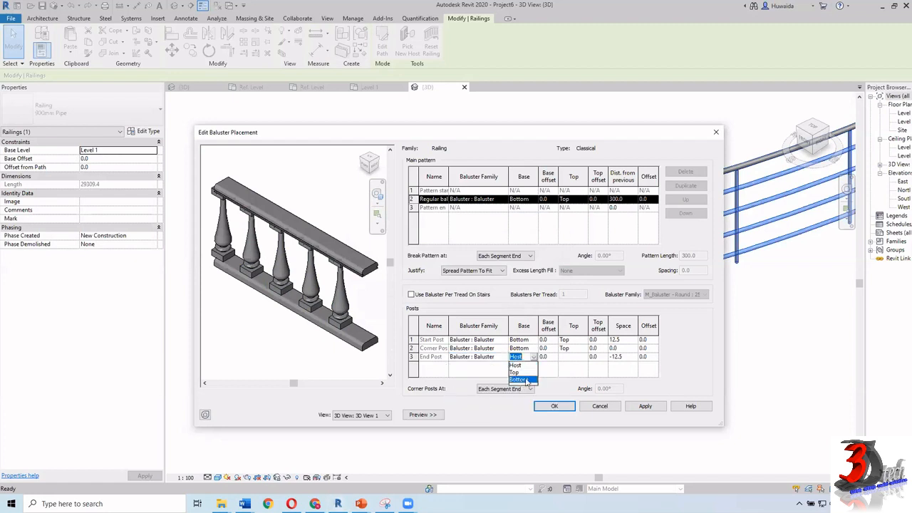
pyautogui.click(524, 379)
pyautogui.click(583, 358)
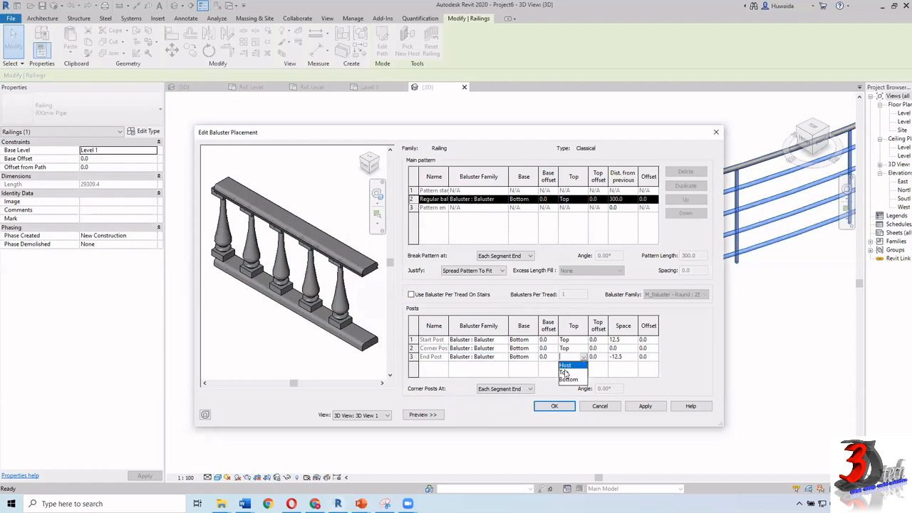
pyautogui.click(564, 373)
pyautogui.click(648, 408)
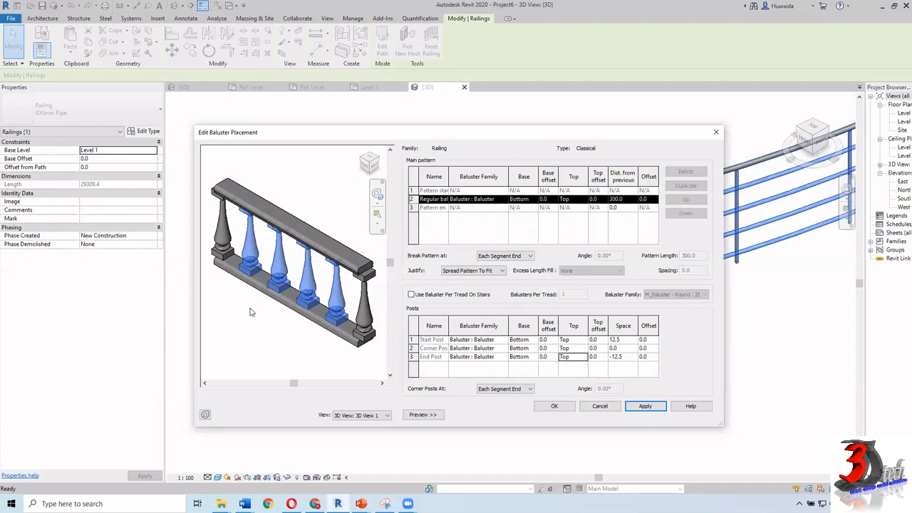
# Step: Accept the baluster placement and the Classical type properties, and deselect the railing to inspect it in the 3D view
pyautogui.click(553, 408)
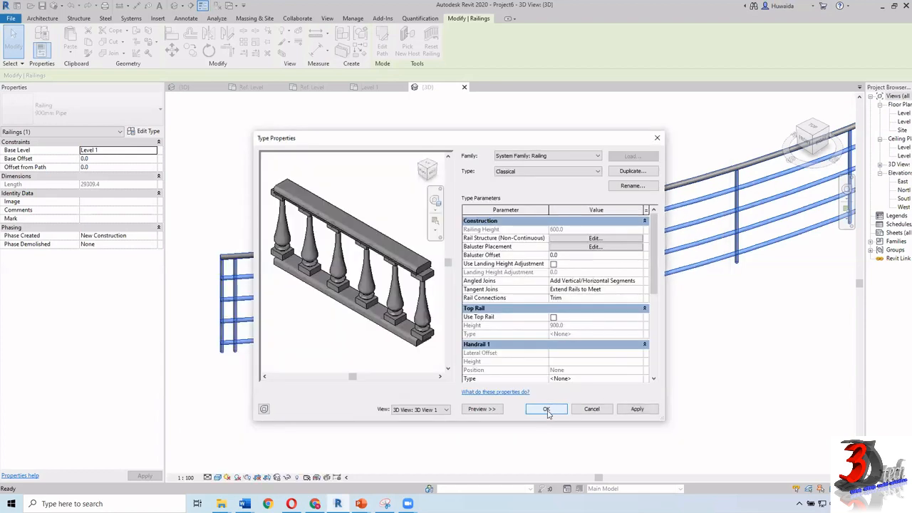
pyautogui.click(546, 410)
pyautogui.press('Escape')
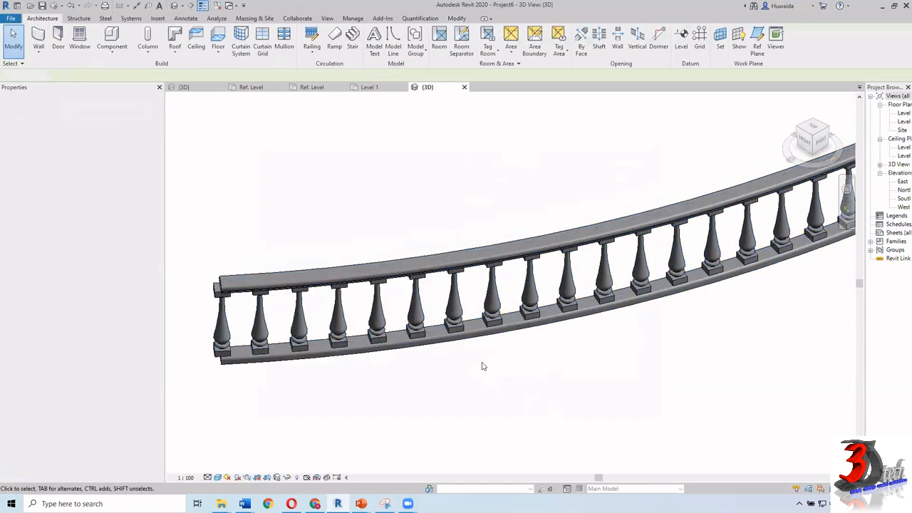
pyautogui.scroll(-2, 482, 365)
pyautogui.keyDown('shift'); pyautogui.moveTo(518, 393); pyautogui.dragTo(506, 300, button='middle'); pyautogui.keyUp('shift')
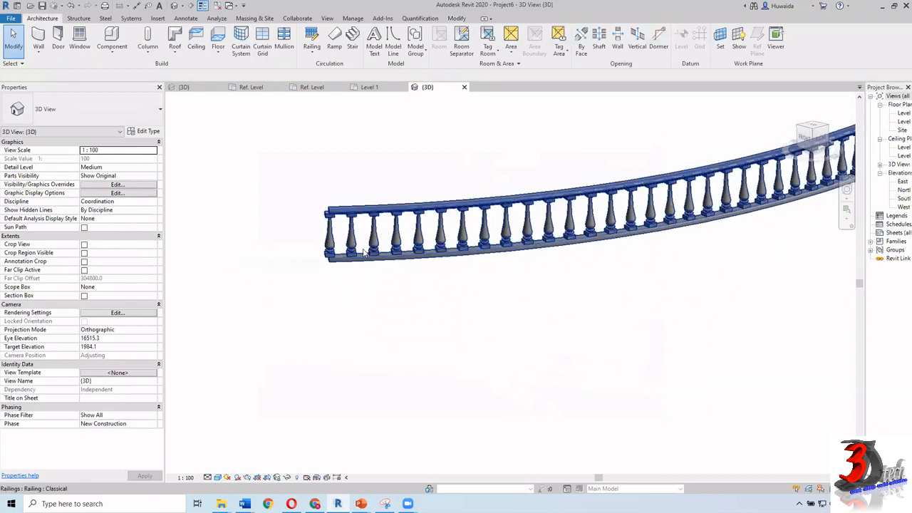